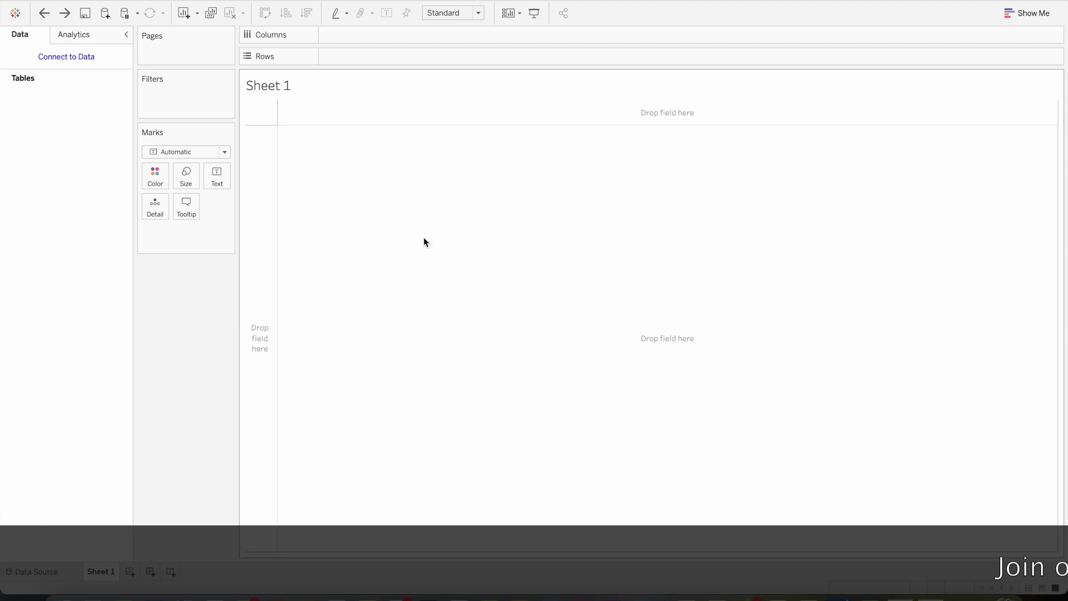
# Connect to the Excel workbook Tableau Requriement.xlsx and add the Sankey Data sheet to the data source.
pyautogui.click(65, 58)
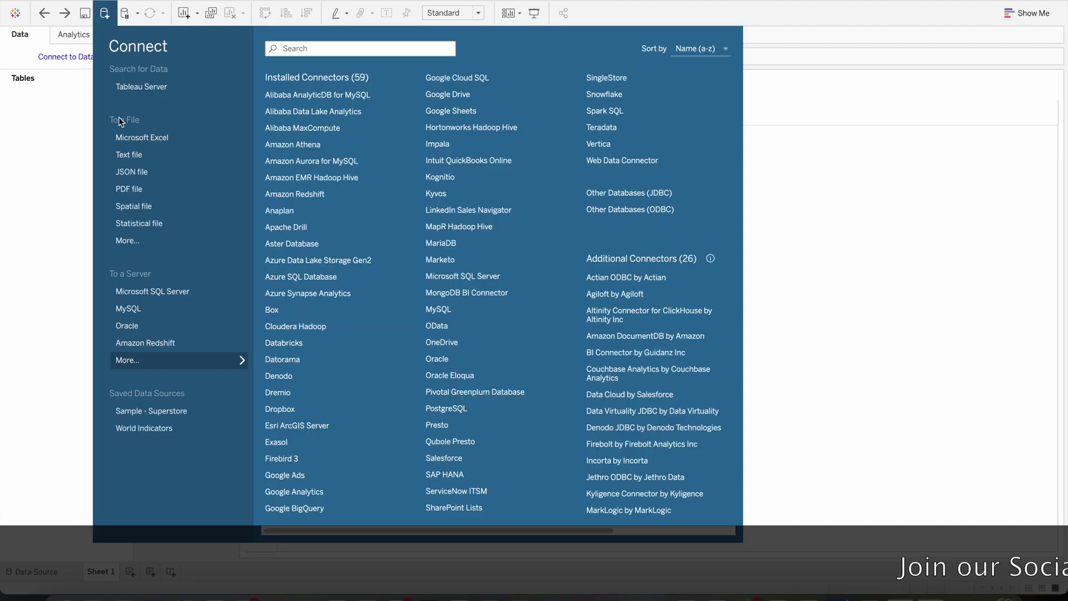
pyautogui.click(145, 141)
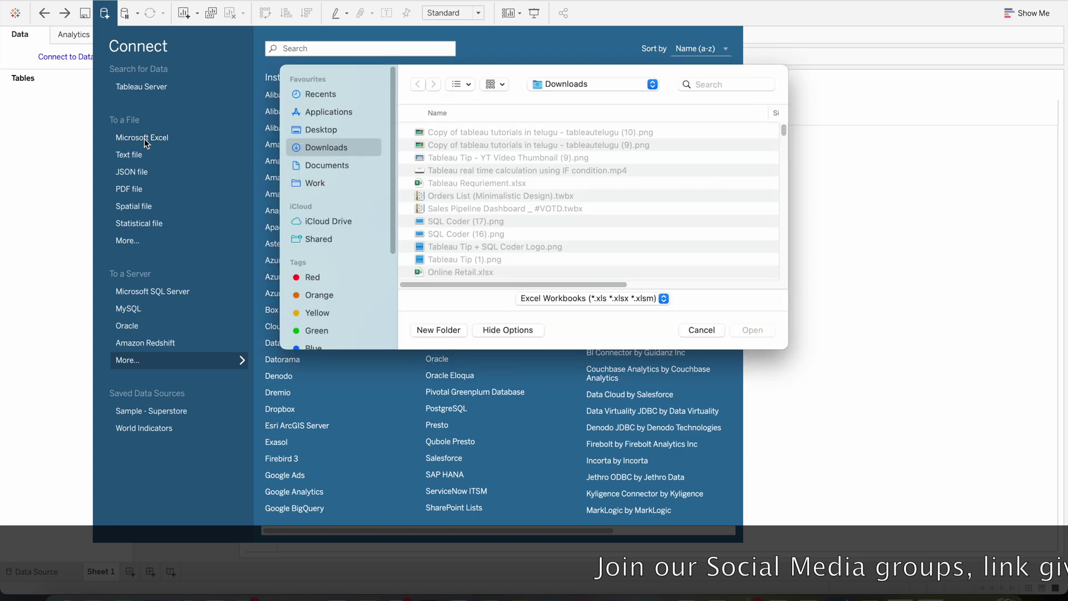
pyautogui.click(467, 188)
pyautogui.click(753, 330)
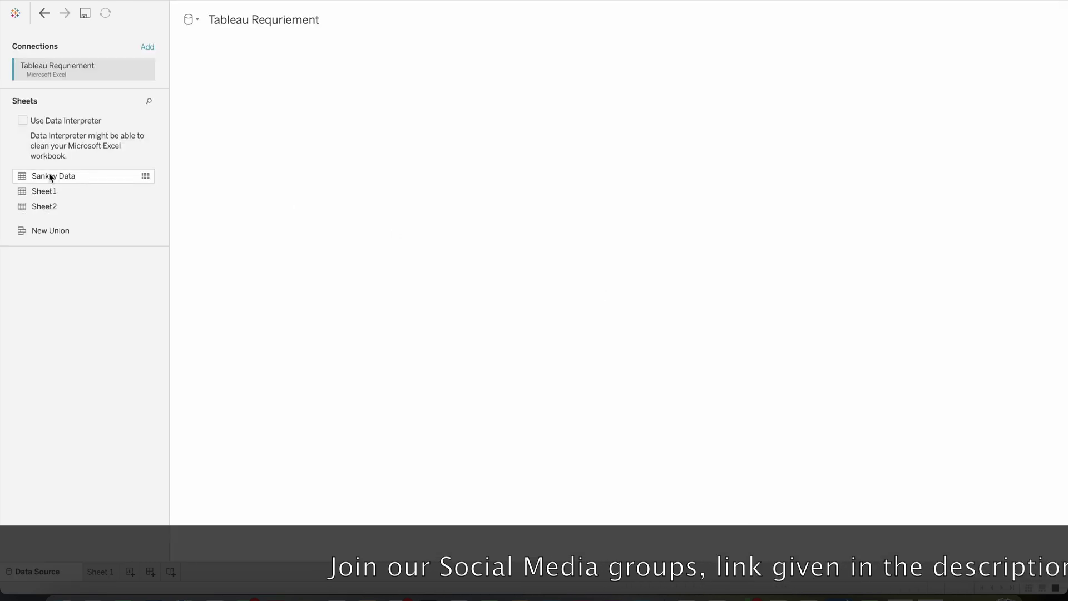
pyautogui.moveTo(48, 175); pyautogui.dragTo(272, 126)
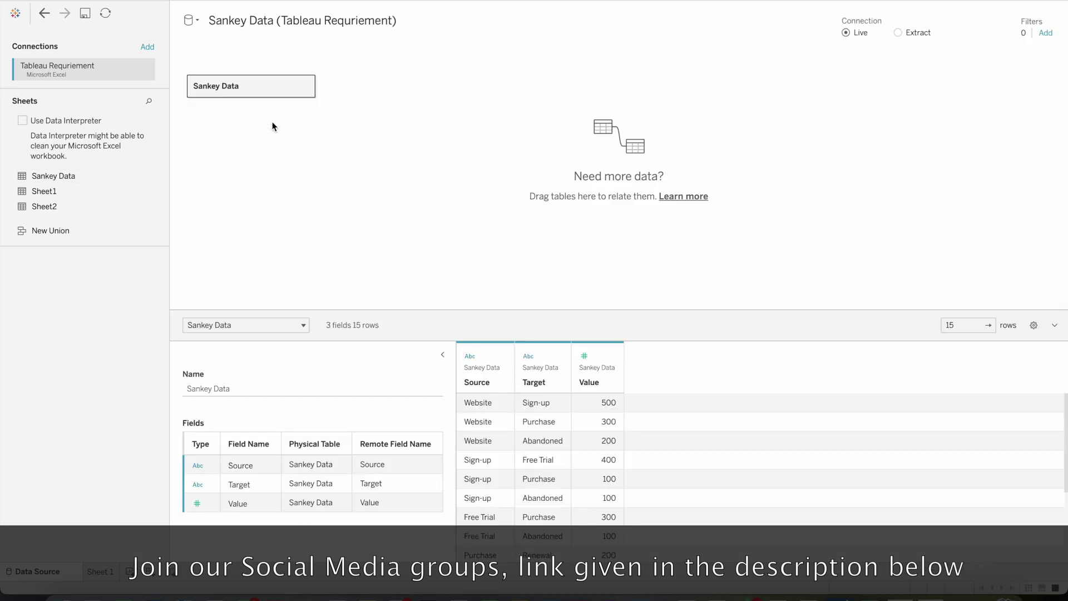
# Convert the Sankey Data table to a union with a second copy of the Sankey Data sheet.
pyautogui.doubleClick(258, 88)
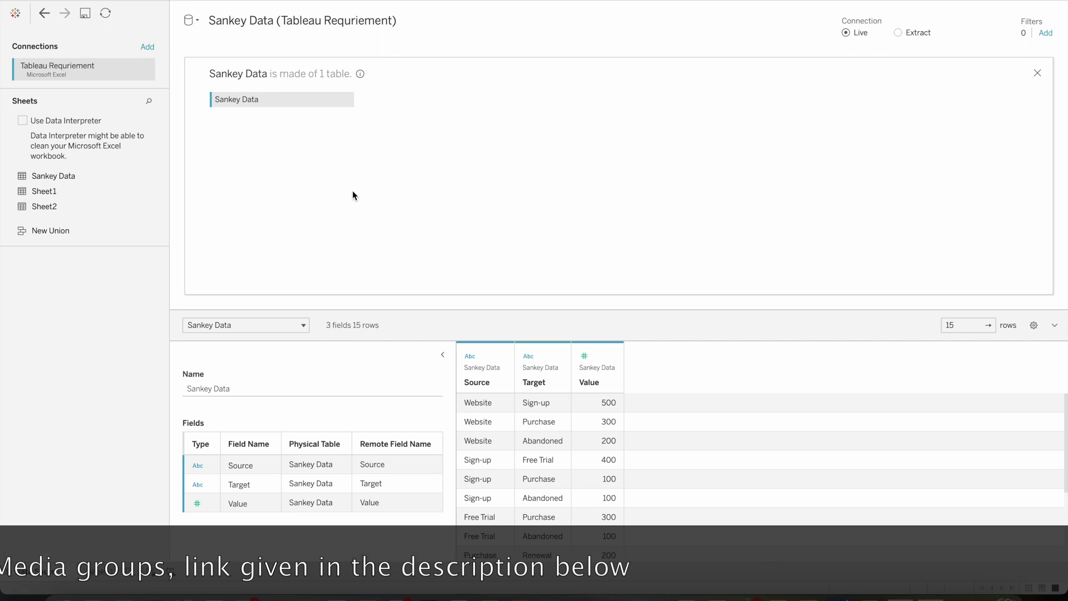
pyautogui.click(346, 99)
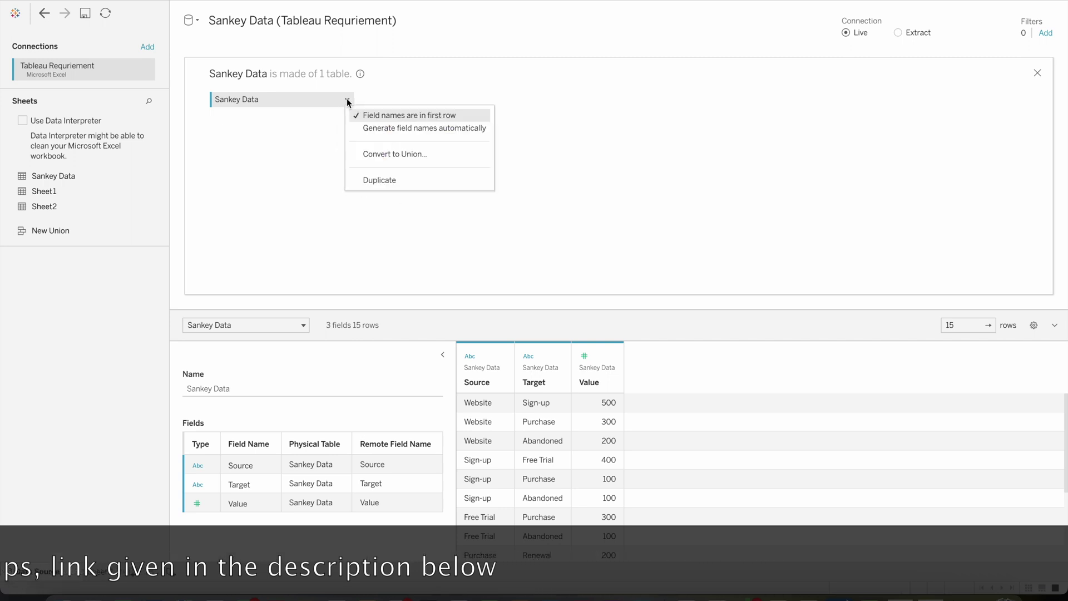
pyautogui.click(398, 154)
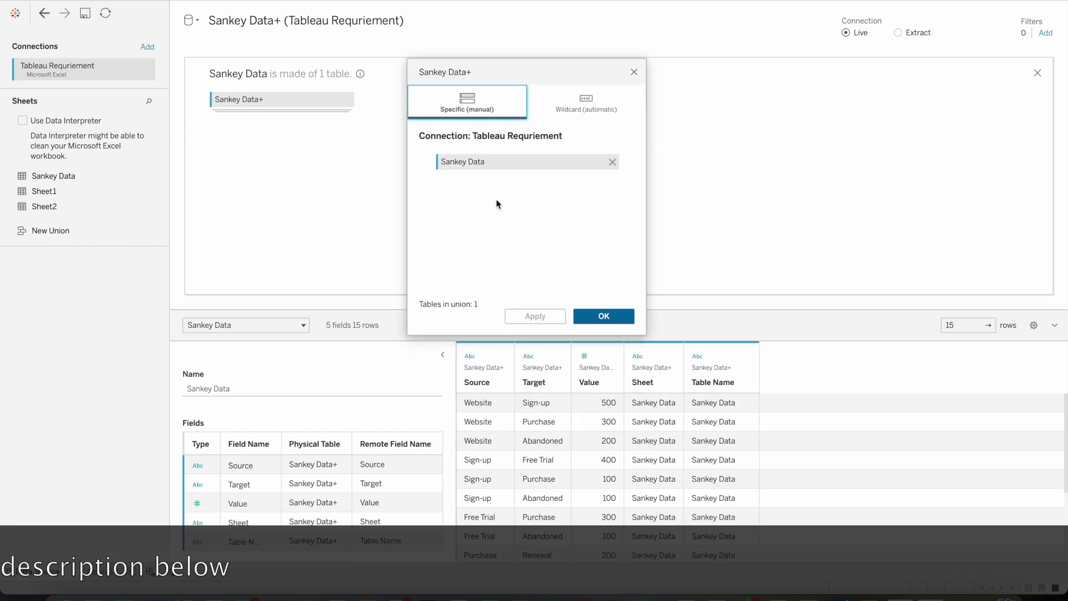
pyautogui.moveTo(53, 176); pyautogui.dragTo(465, 194)
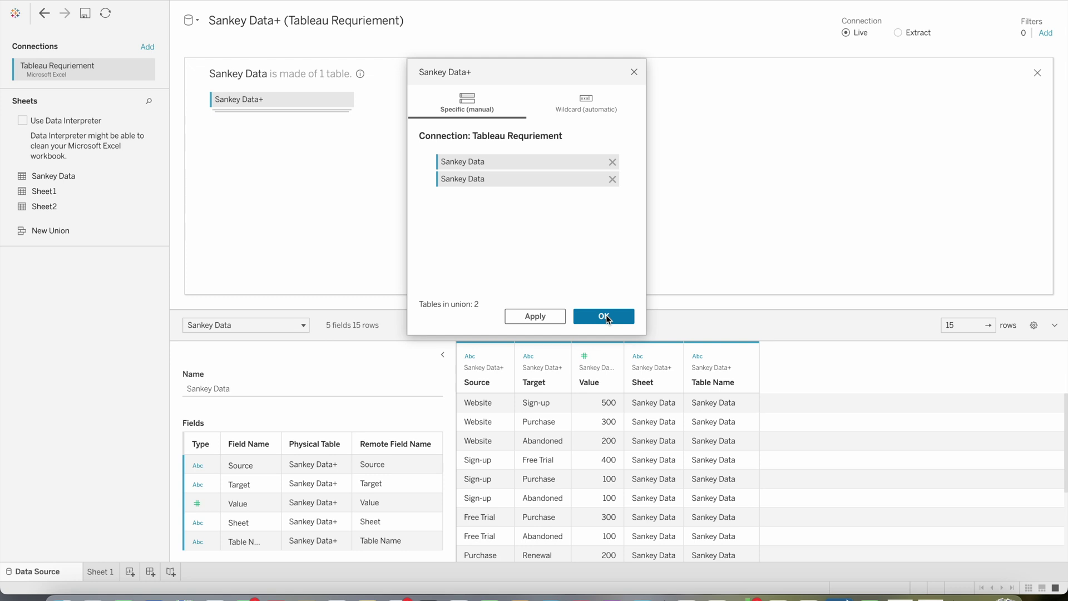
pyautogui.moveTo(515, 71); pyautogui.dragTo(524, 48)
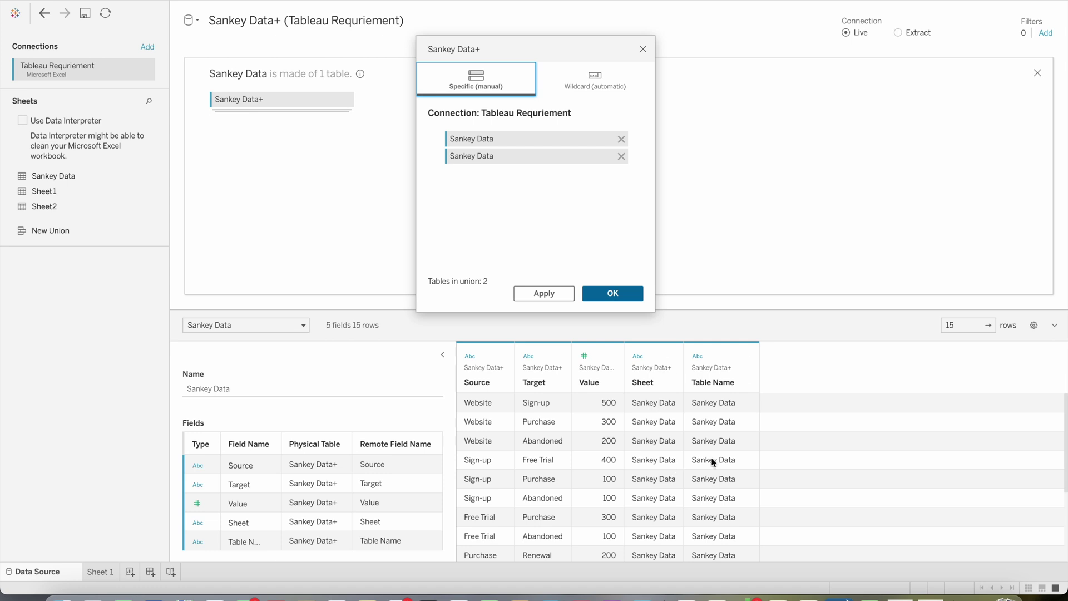
pyautogui.click(612, 293)
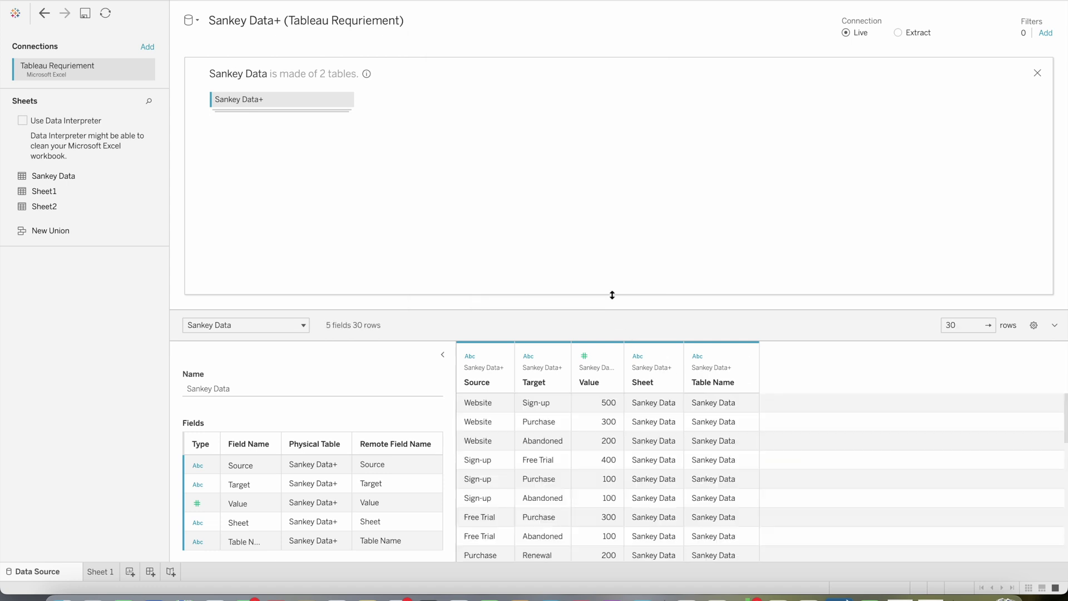
# Examine the Table Name values of the unioned rows in the data preview.
pyautogui.scroll(-6, 653, 463)
pyautogui.scroll(6, 679, 423)
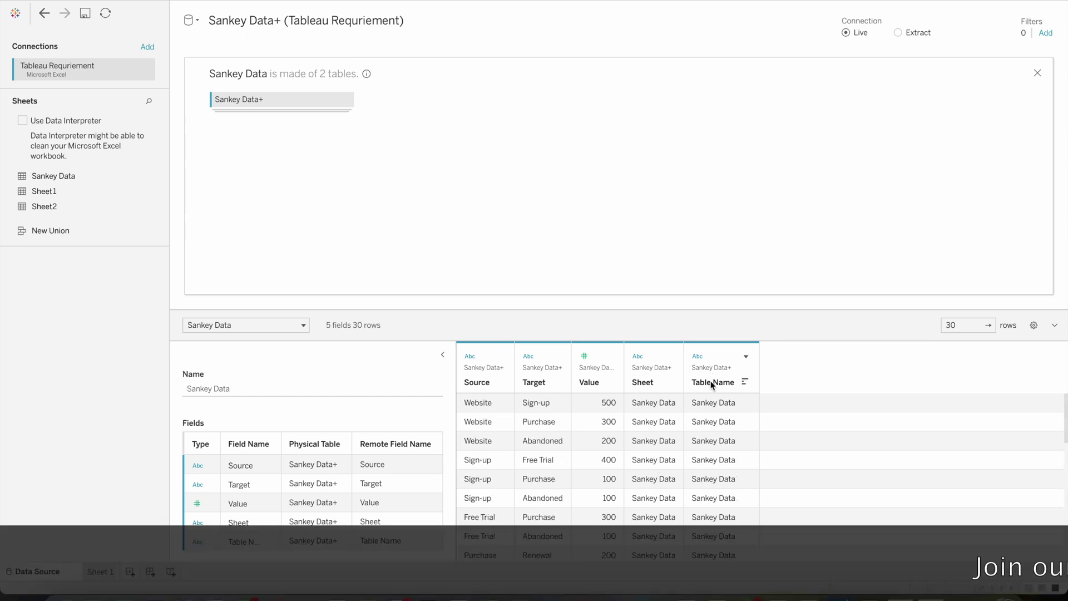
pyautogui.scroll(-3, 721, 394)
pyautogui.scroll(3, 720, 393)
pyautogui.scroll(-4, 712, 437)
pyautogui.scroll(4, 713, 436)
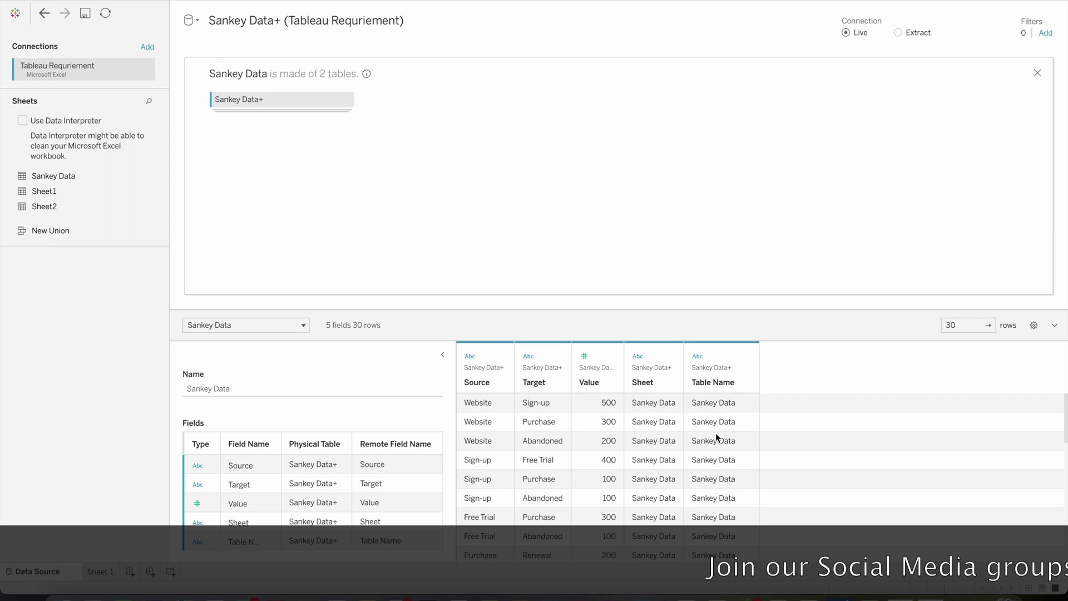
pyautogui.scroll(-4, 726, 462)
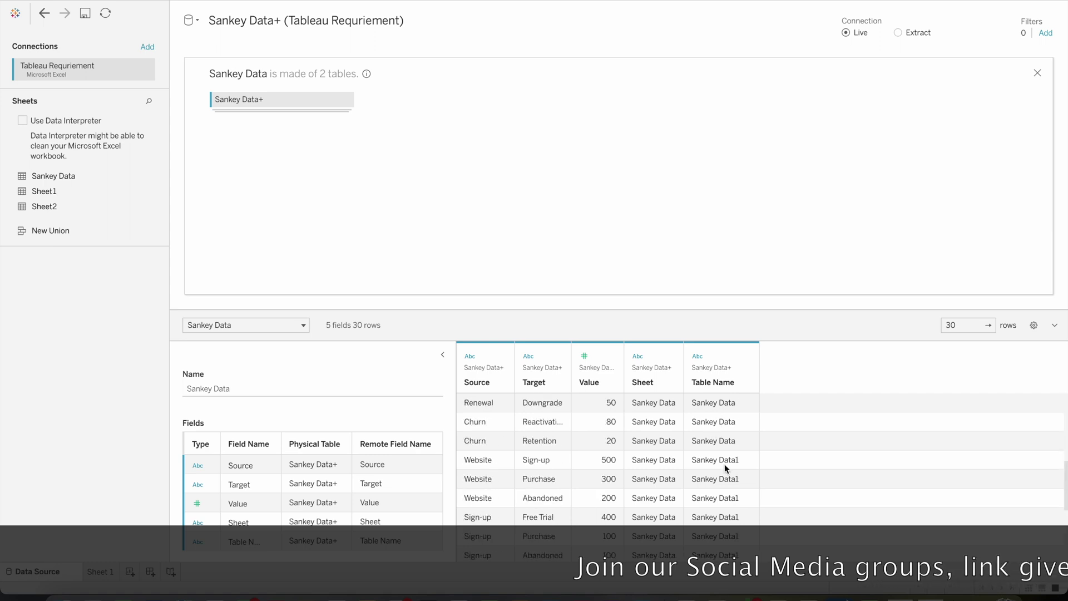
pyautogui.scroll(-2, 722, 458)
# Open Sheet 1, check the Table Name members by placing the field on Rows, and remove it again.
pyautogui.click(101, 571)
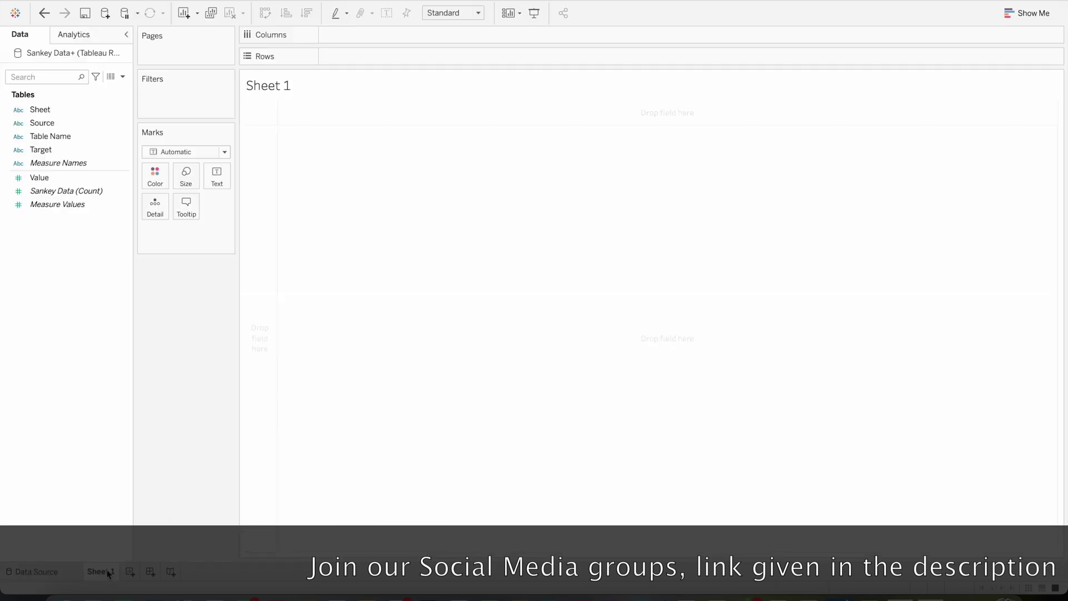
pyautogui.moveTo(59, 136); pyautogui.dragTo(365, 55)
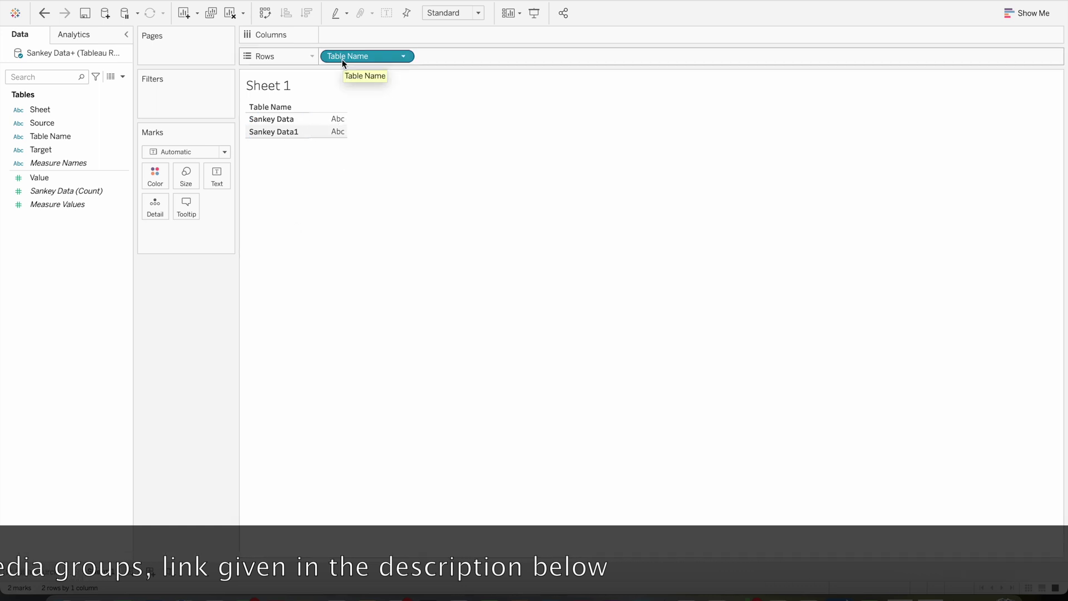
pyautogui.moveTo(341, 59); pyautogui.dragTo(128, 219)
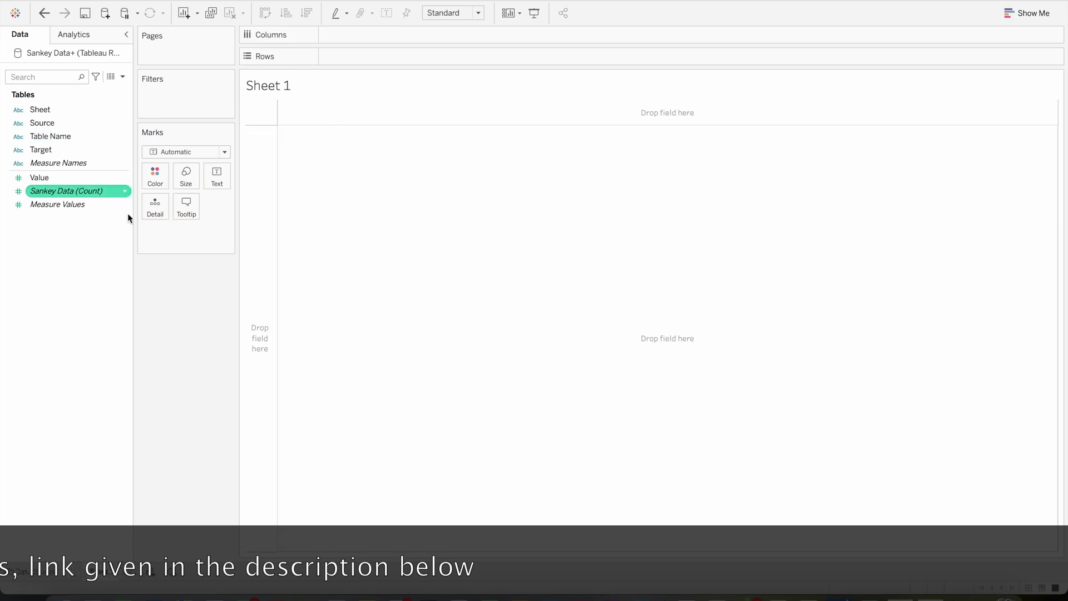
# Create a calculated field named Padding with the formula if [Table Name]='Sankey Data' then 1 ELSE 49 end.
pyautogui.moveTo(136, 150); pyautogui.dragTo(195, 150)
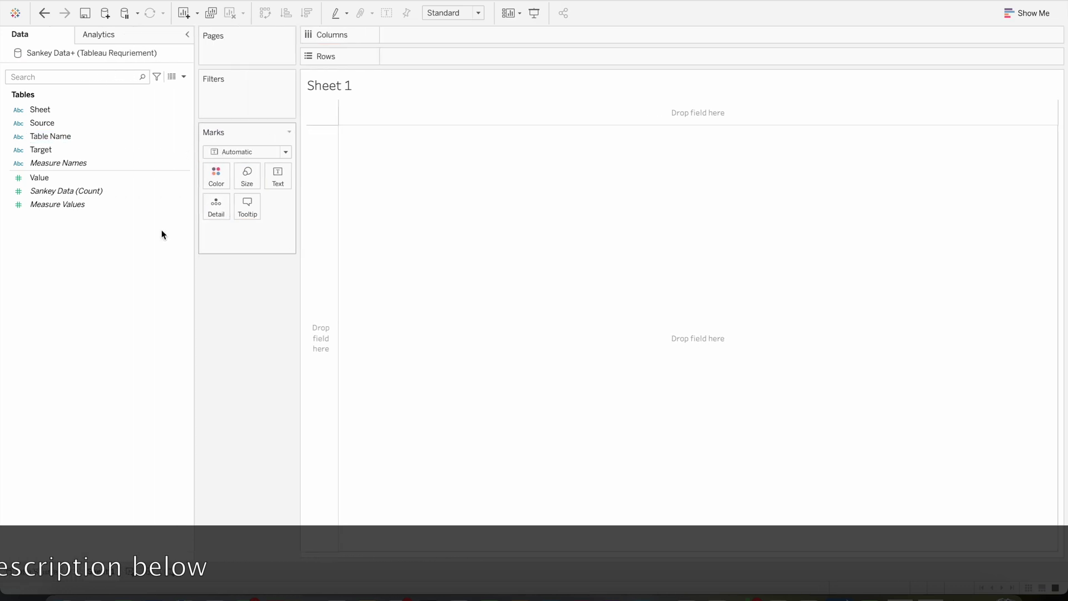
pyautogui.click(184, 76)
pyautogui.click(151, 88)
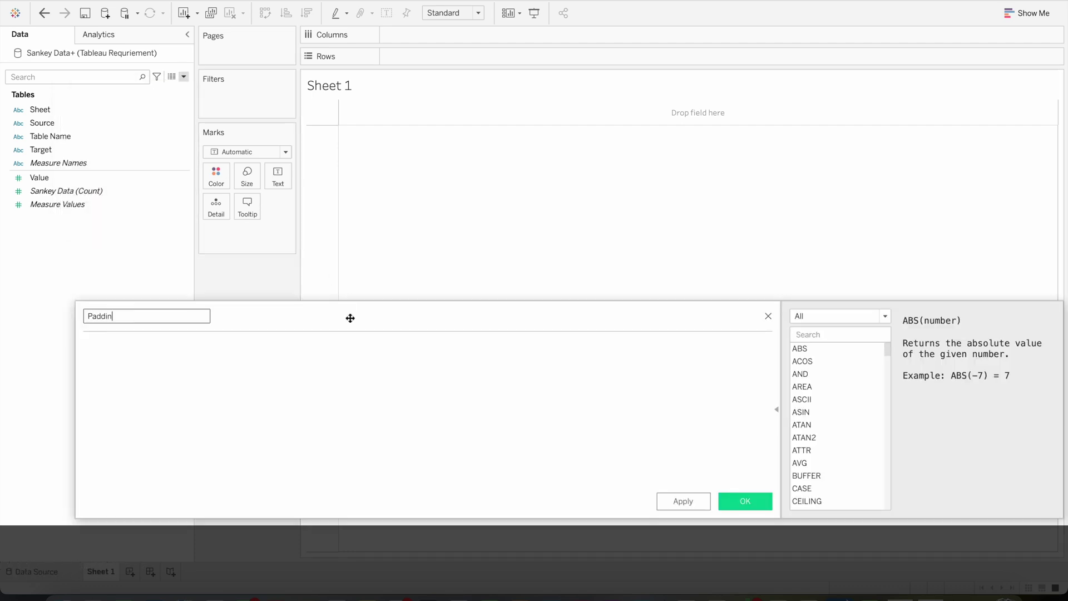
pyautogui.press('Tab')
pyautogui.write('if [Table Name]')
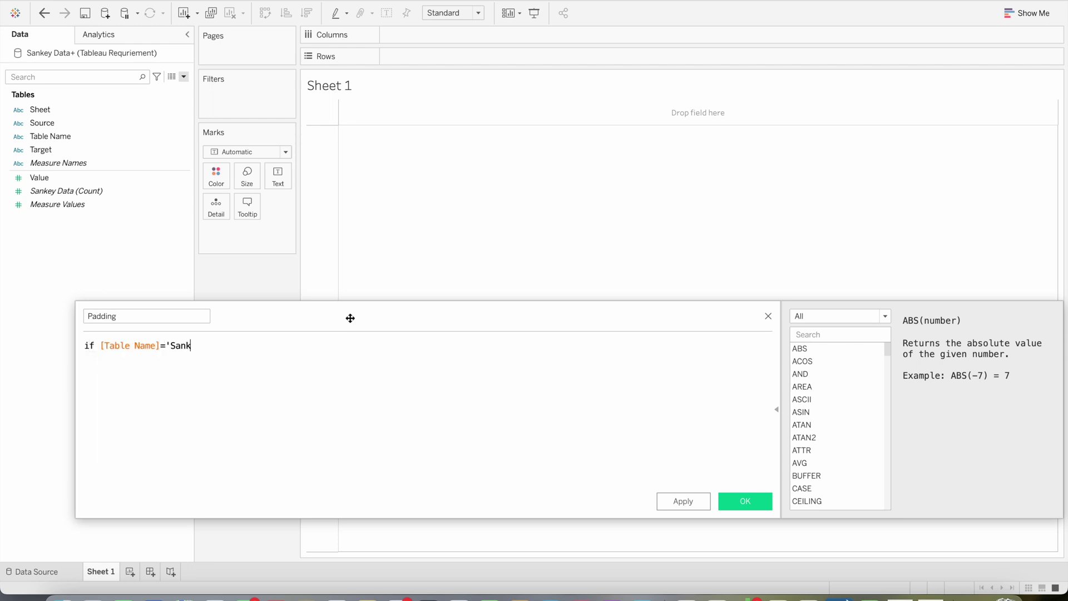
pyautogui.write("='Sankey Data' then 1 el")
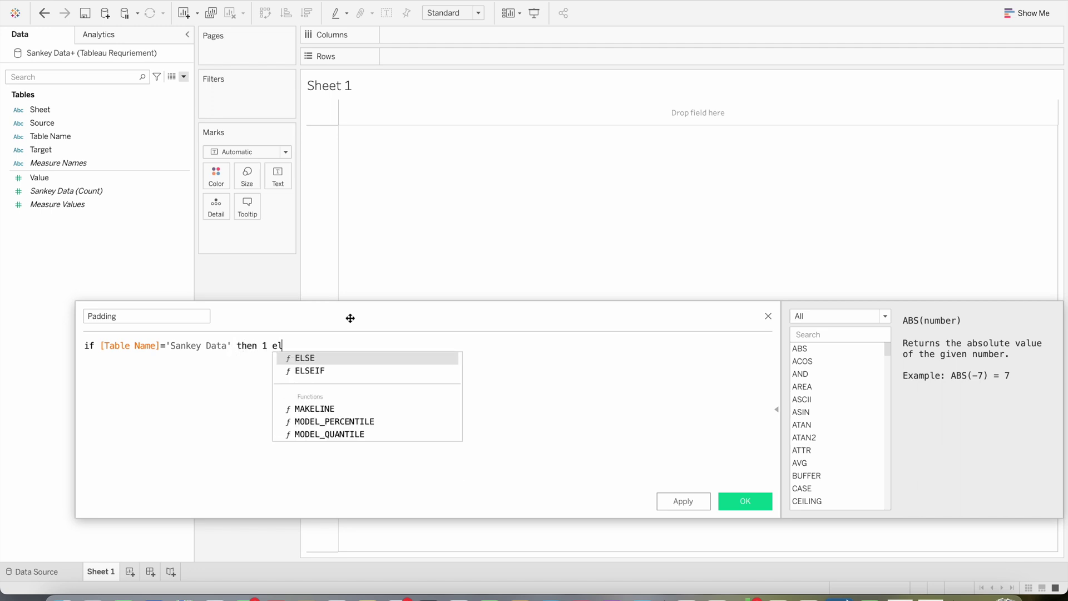
pyautogui.press('Return')
pyautogui.write('49 end')
pyautogui.press('Return')
pyautogui.press('Return')
# Convert the Padding field from a measure to a dimension.
pyautogui.click(65, 193)
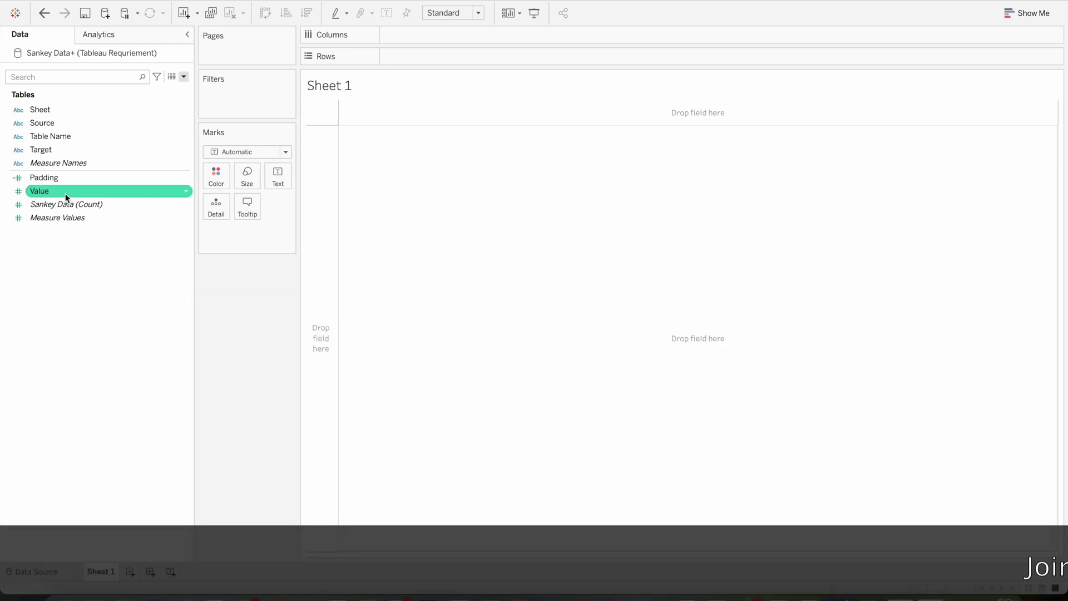
pyautogui.click(59, 177)
pyautogui.rightClick(59, 178)
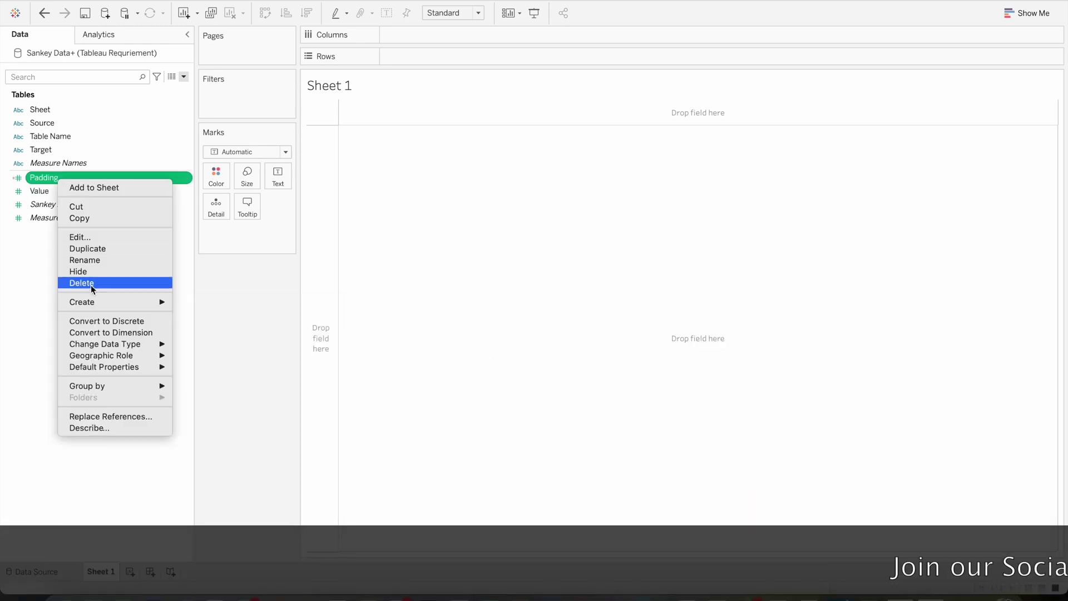
pyautogui.click(98, 331)
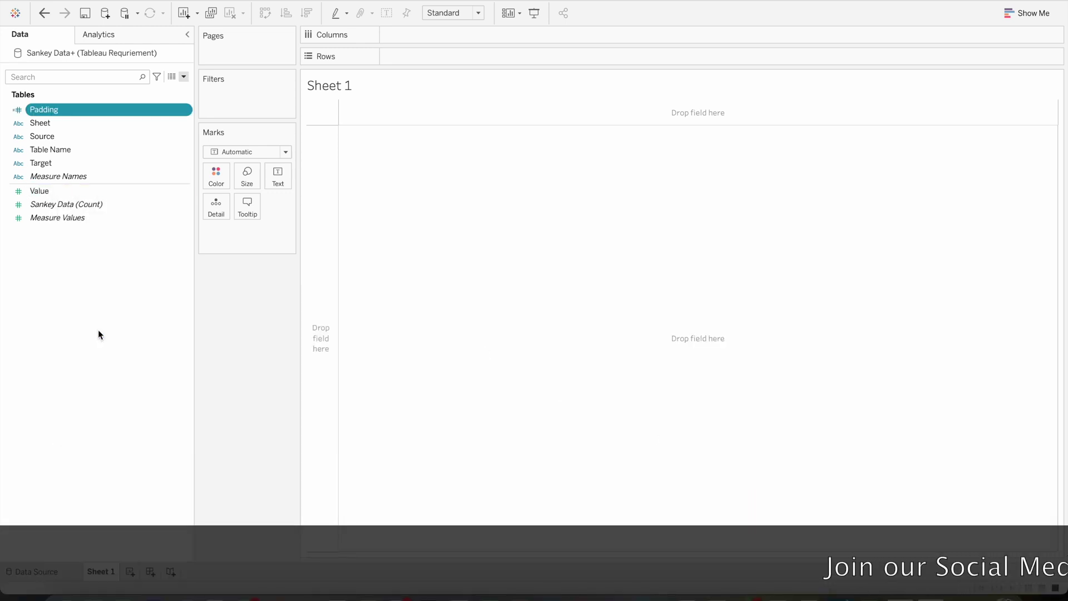
# Create bins of size 1 from the Padding field and place Padding (bin) on Rows.
pyautogui.rightClick(57, 108)
pyautogui.moveTo(111, 289)
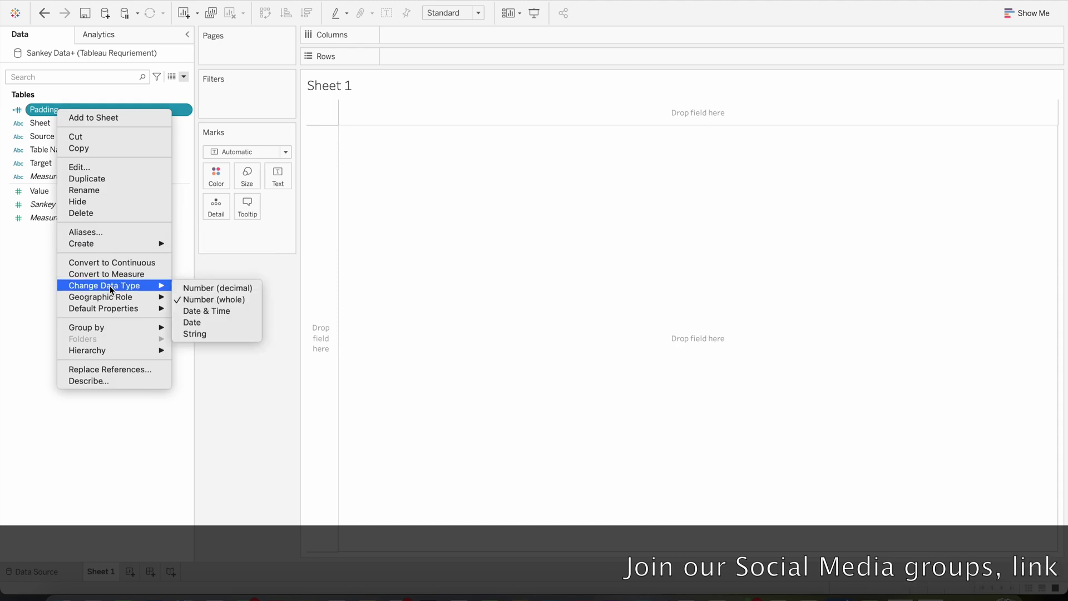
pyautogui.moveTo(115, 245)
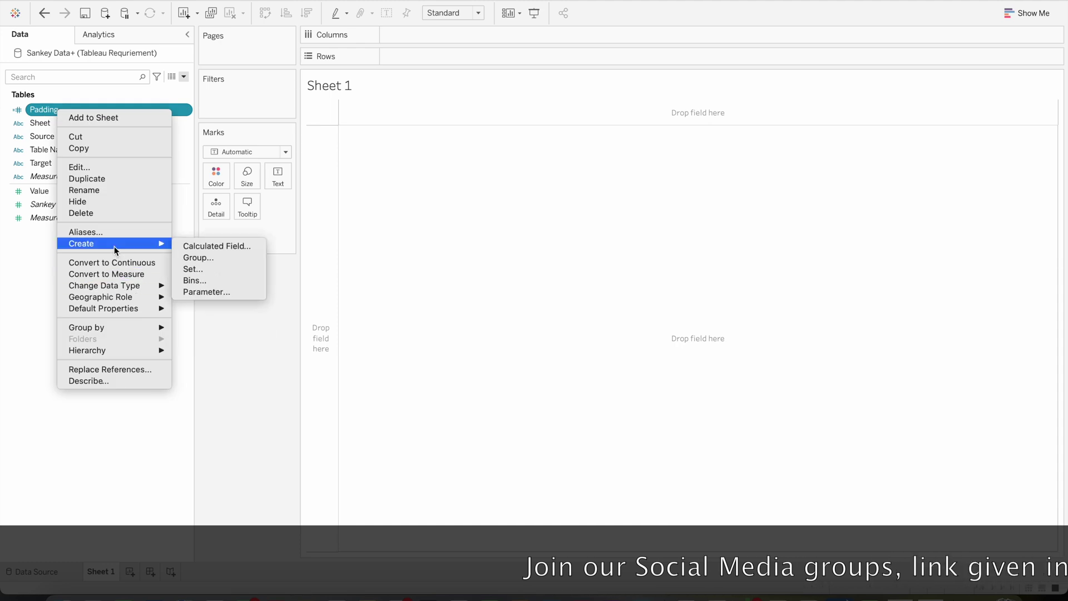
pyautogui.click(209, 281)
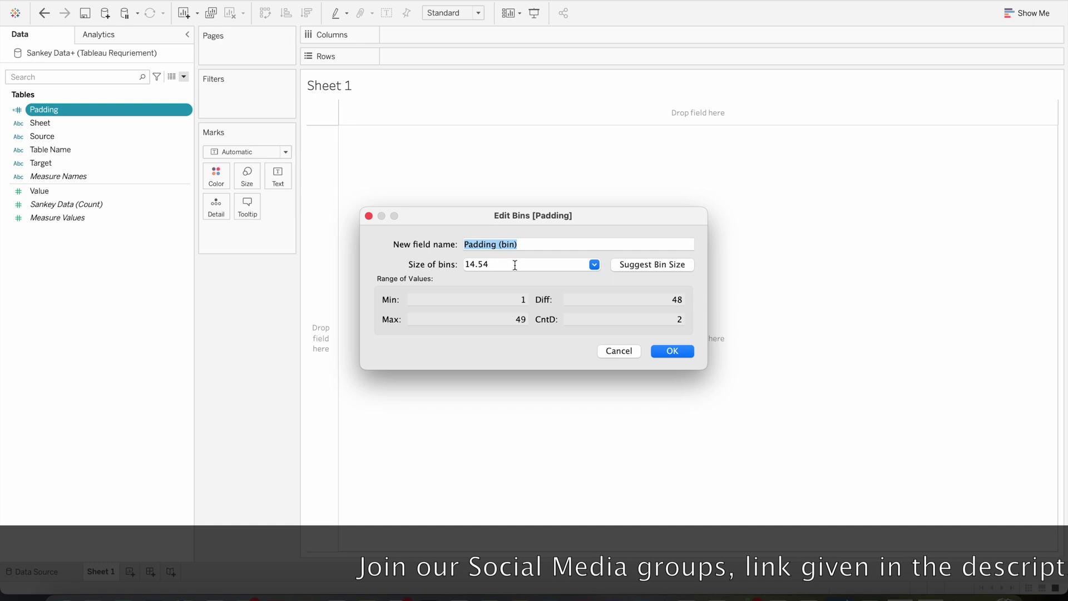
pyautogui.moveTo(515, 265); pyautogui.dragTo(449, 267)
pyautogui.write('1')
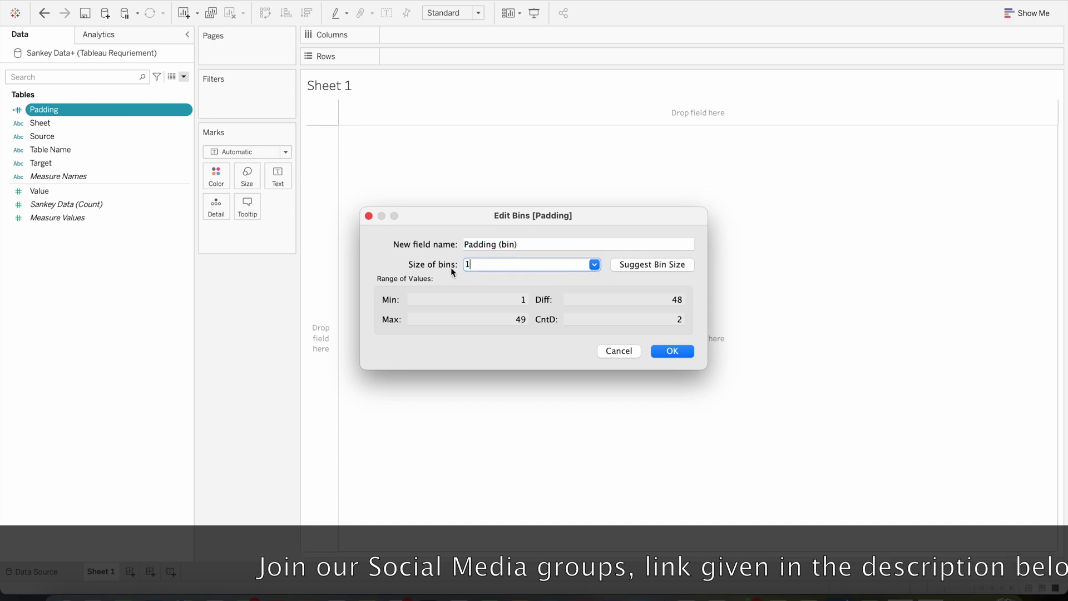
pyautogui.click(672, 351)
pyautogui.moveTo(56, 122); pyautogui.dragTo(445, 59)
pyautogui.moveTo(404, 154); pyautogui.dragTo(413, 121)
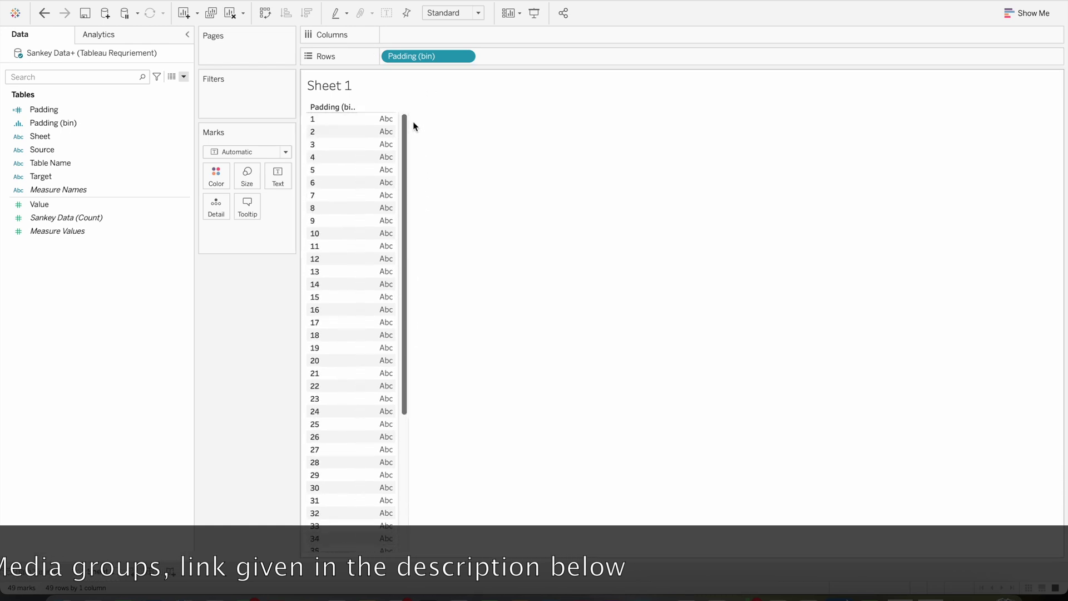
# Create a calculated field named t with the formula (INDEX()-25)/4.
pyautogui.rightClick(108, 272)
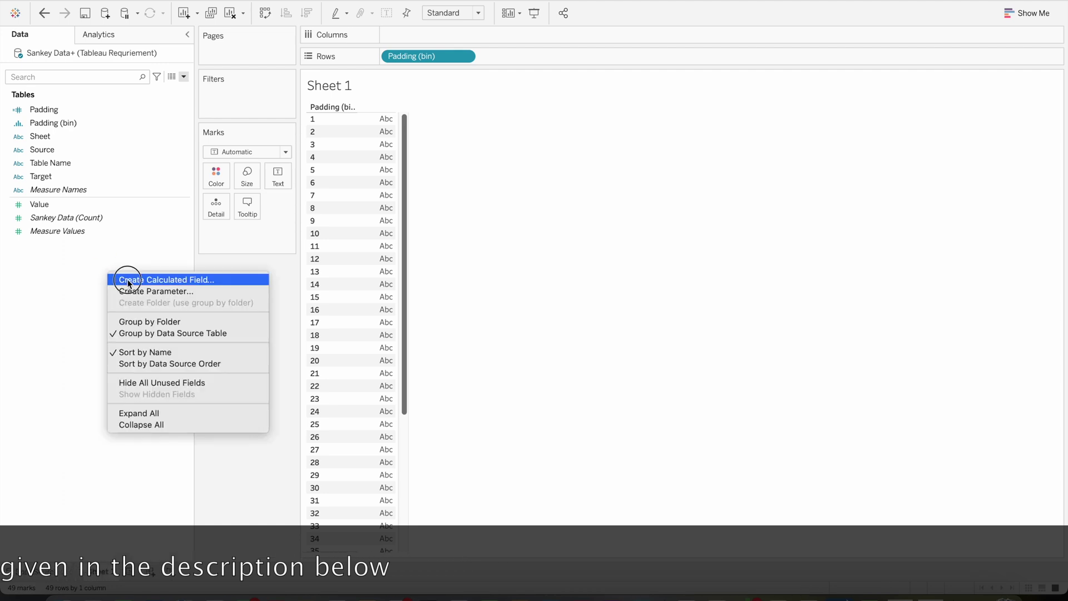
pyautogui.click(128, 279)
pyautogui.write('t')
pyautogui.press('Tab')
pyautogui.write('Inde')
pyautogui.press('Return')
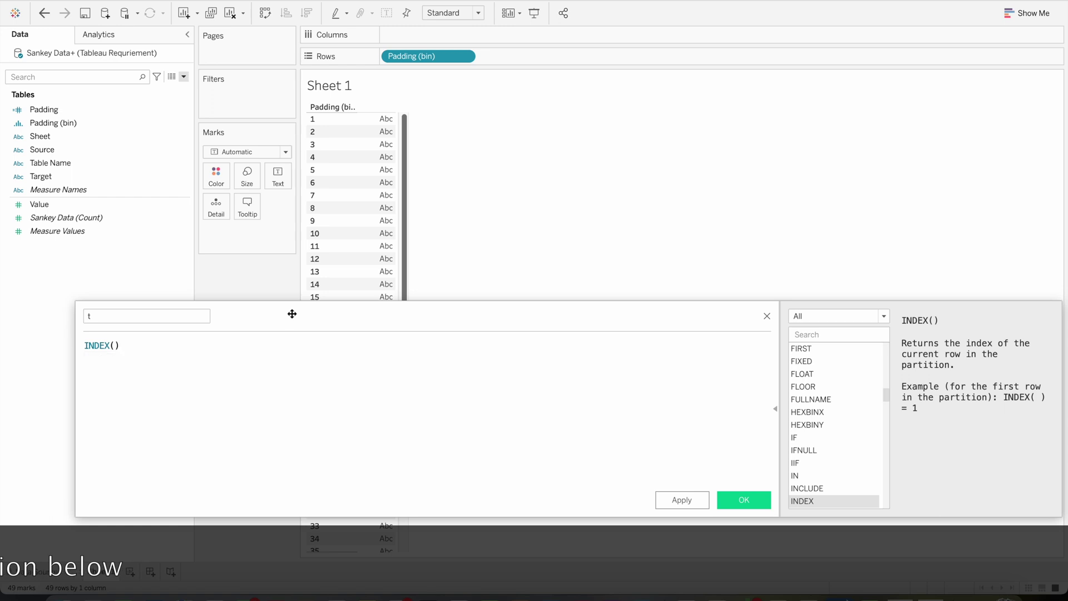
pyautogui.write('-25')
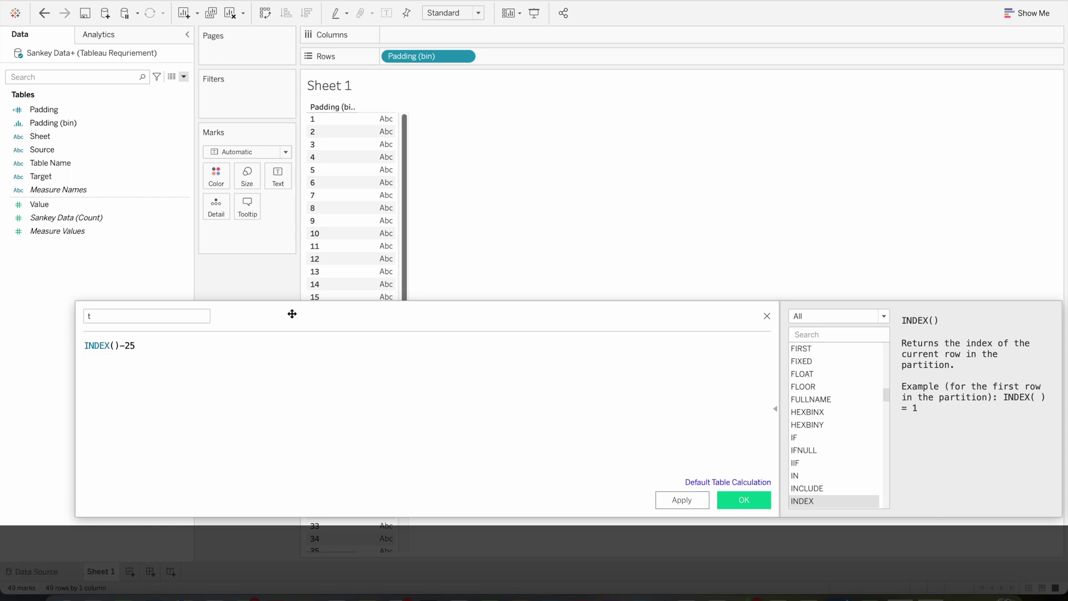
pyautogui.write(')/4')
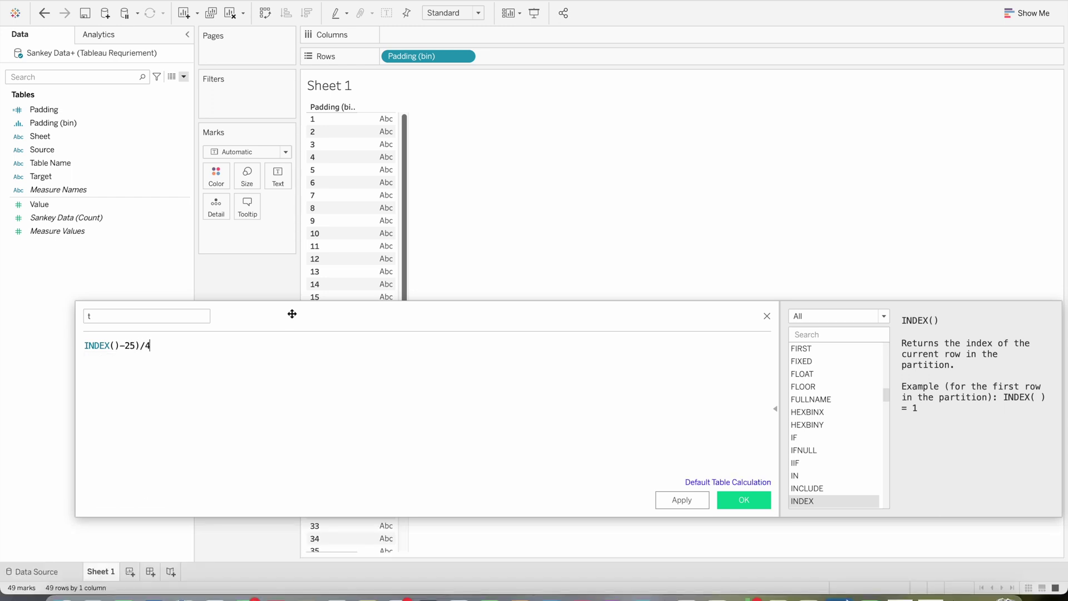
pyautogui.click(87, 346)
pyautogui.write('(')
pyautogui.click(744, 500)
# Create a calculated field named Rank 1 with the formula RUNNING_SUM(SUM([Value]))/TOTAL(SUM([Value])).
pyautogui.rightClick(86, 328)
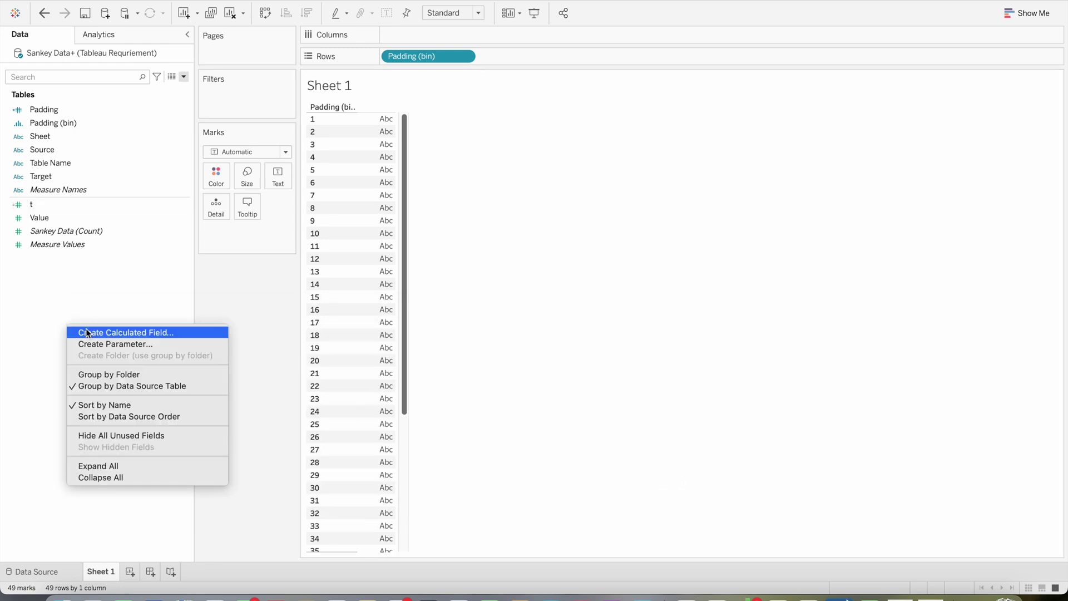
pyautogui.click(94, 333)
pyautogui.write('Rank 1')
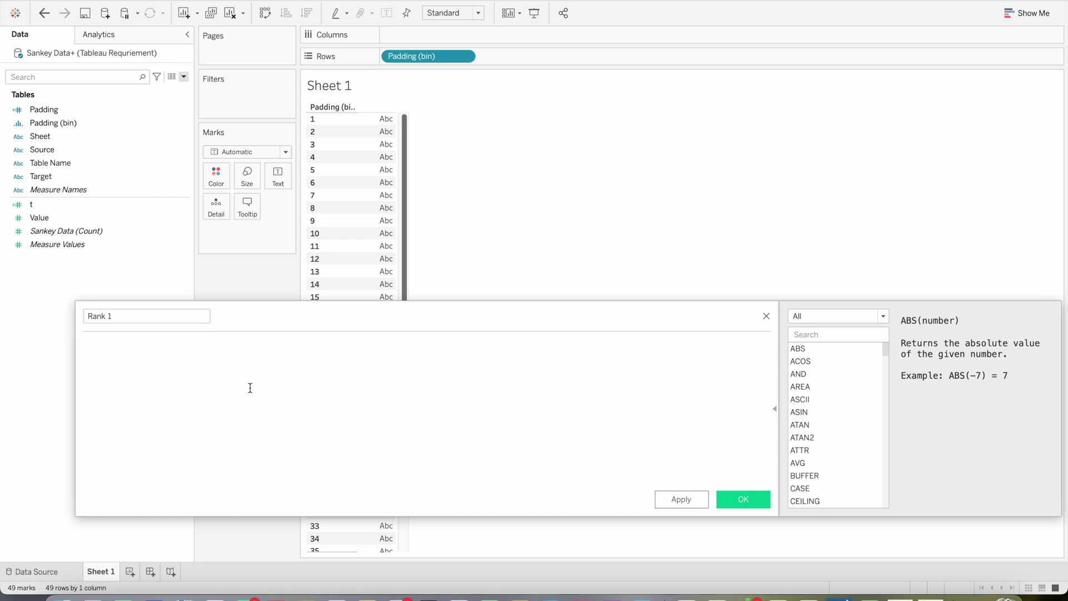
pyautogui.click(250, 388)
pyautogui.write('Runn')
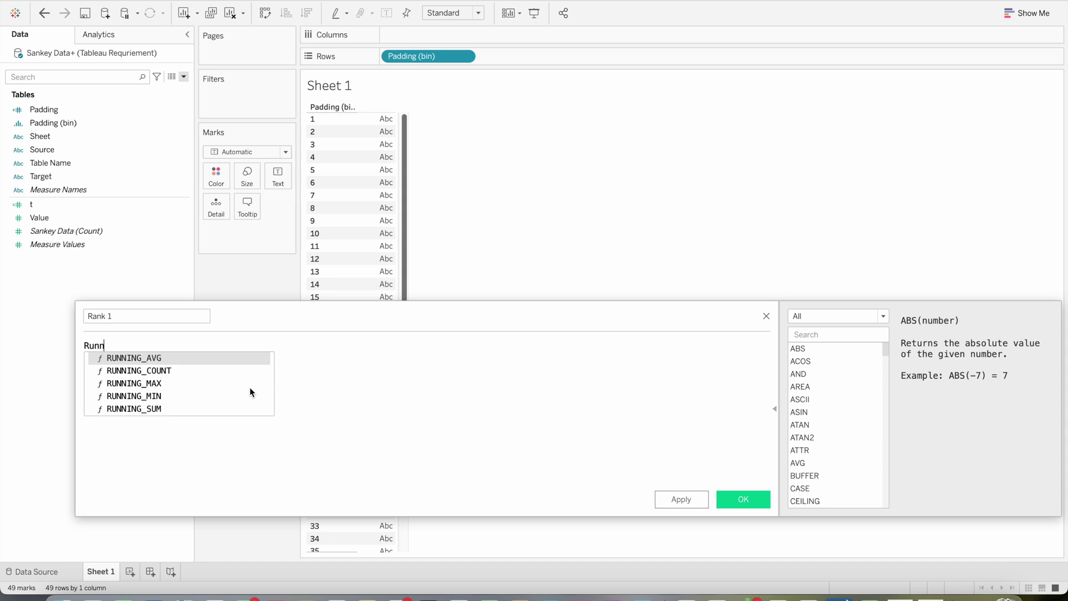
pyautogui.doubleClick(139, 409)
pyautogui.write('SUM(sum')
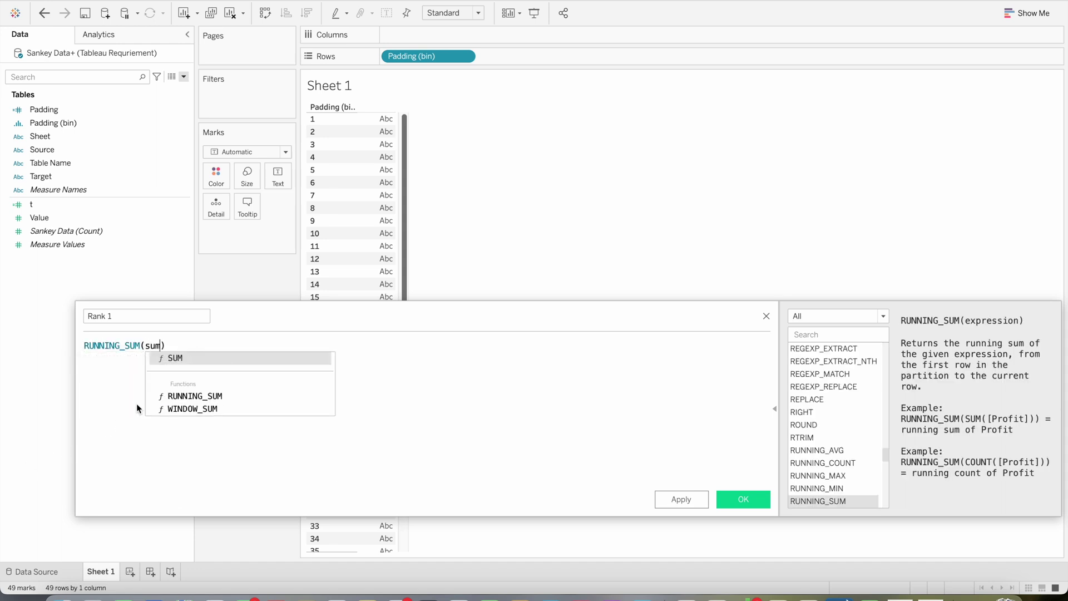
pyautogui.press('Return')
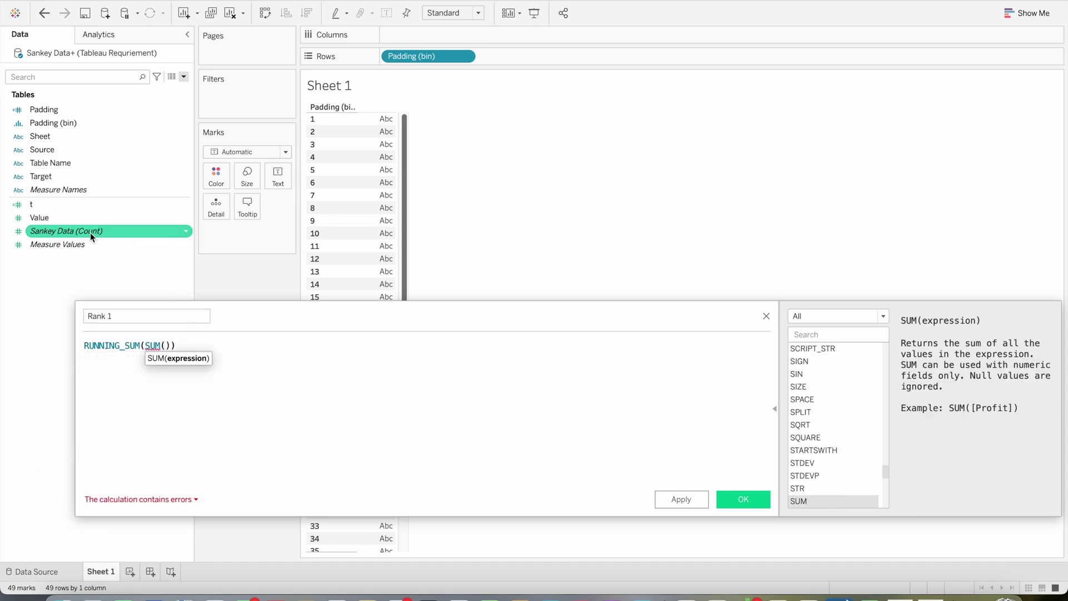
pyautogui.write('va')
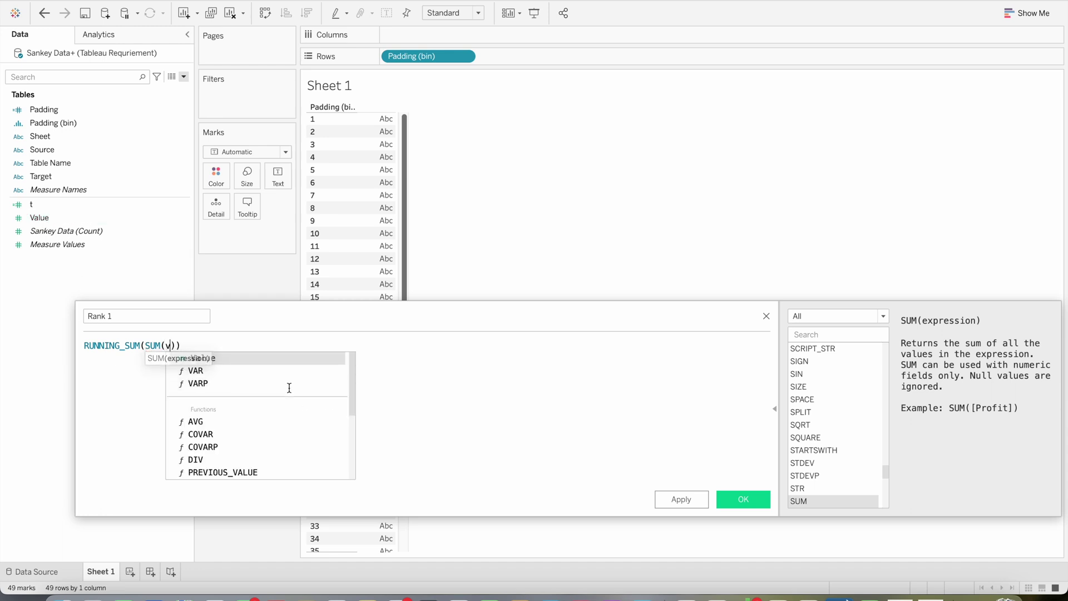
pyautogui.press('Return')
pyautogui.write('/tot')
pyautogui.press('Return')
pyautogui.write('sum)')
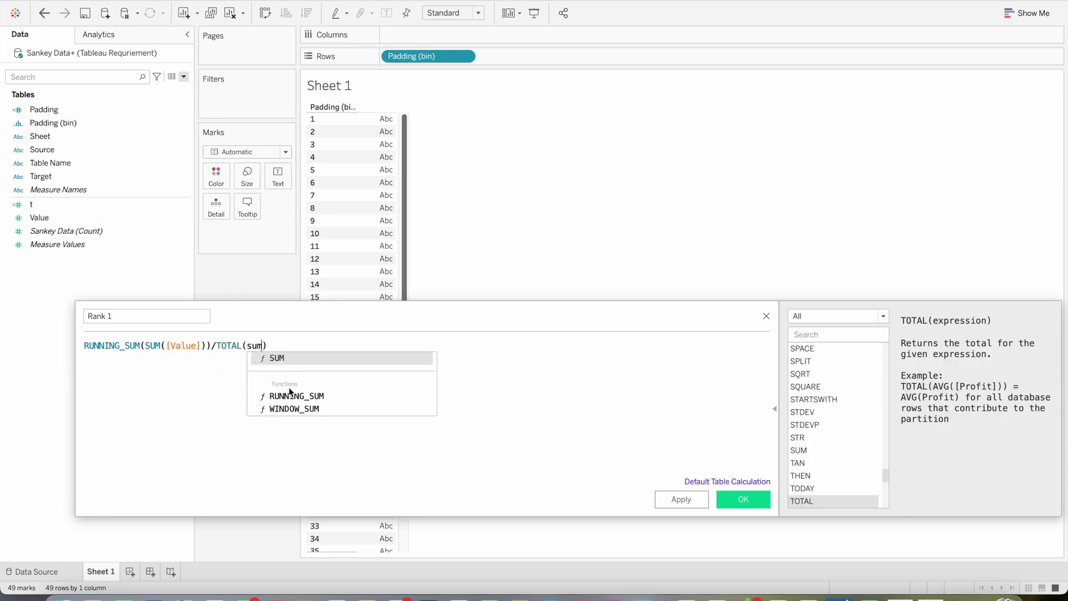
pyautogui.press('Return')
pyautogui.write('va')
pyautogui.press('Return')
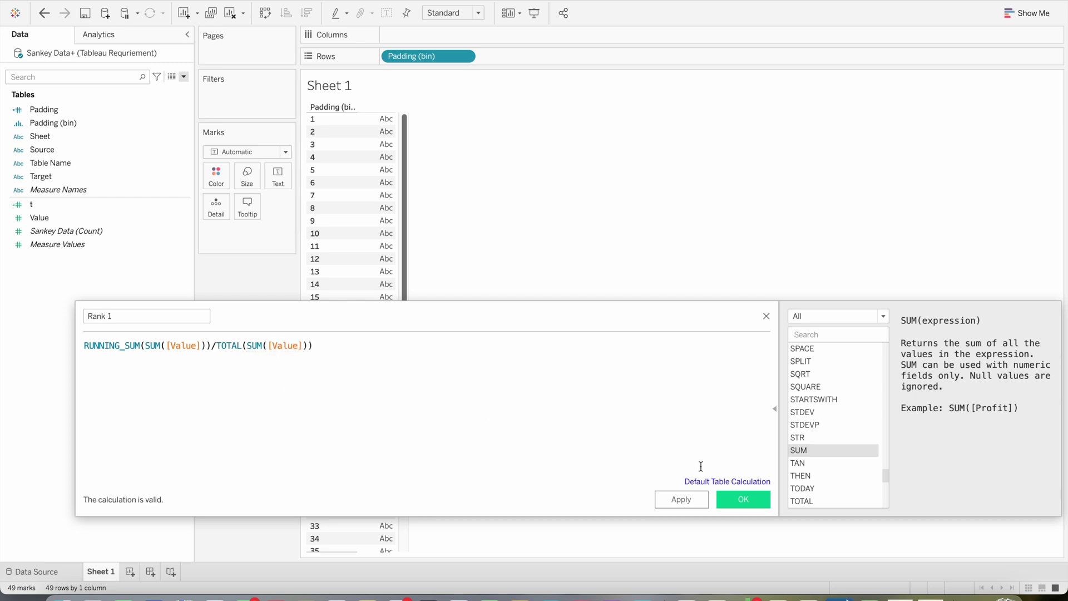
pyautogui.click(735, 500)
# Duplicate the Rank 1 field and rename the copy Rank 2, keeping the same formula.
pyautogui.rightClick(57, 207)
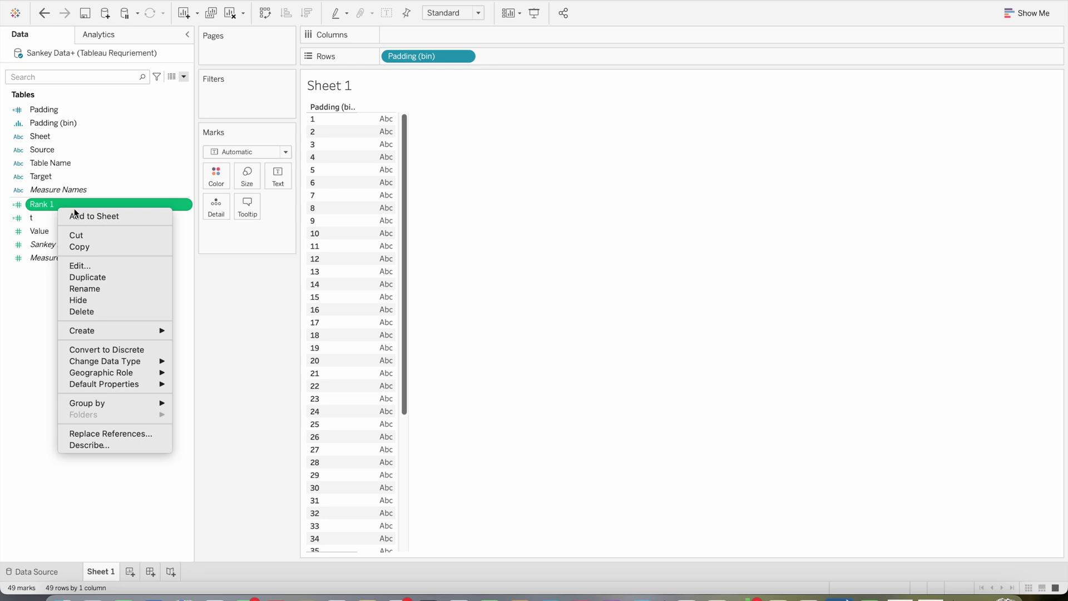
pyautogui.click(106, 277)
pyautogui.rightClick(74, 219)
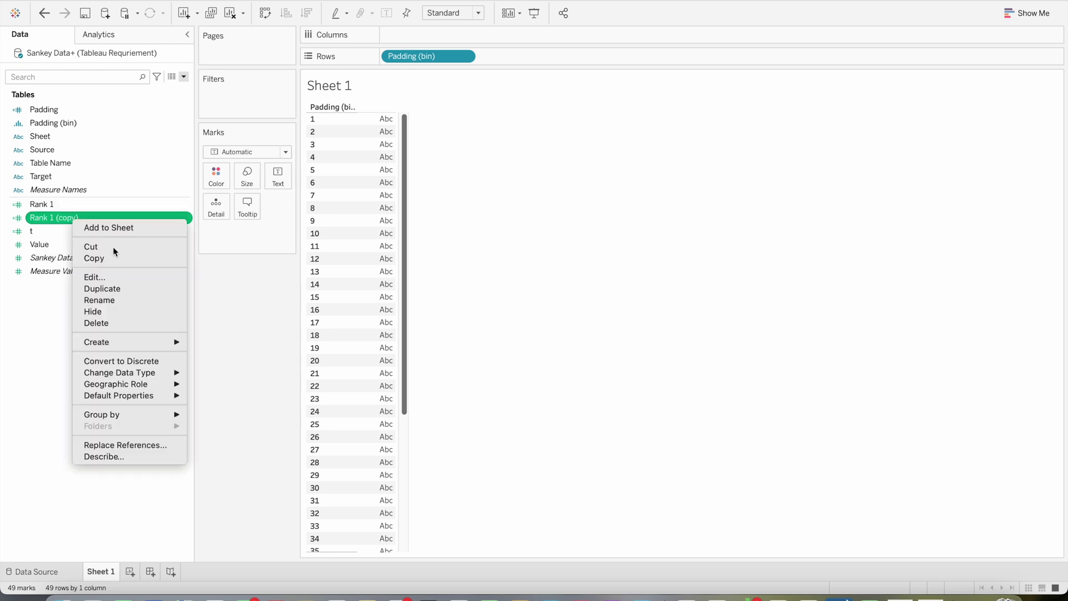
pyautogui.click(118, 278)
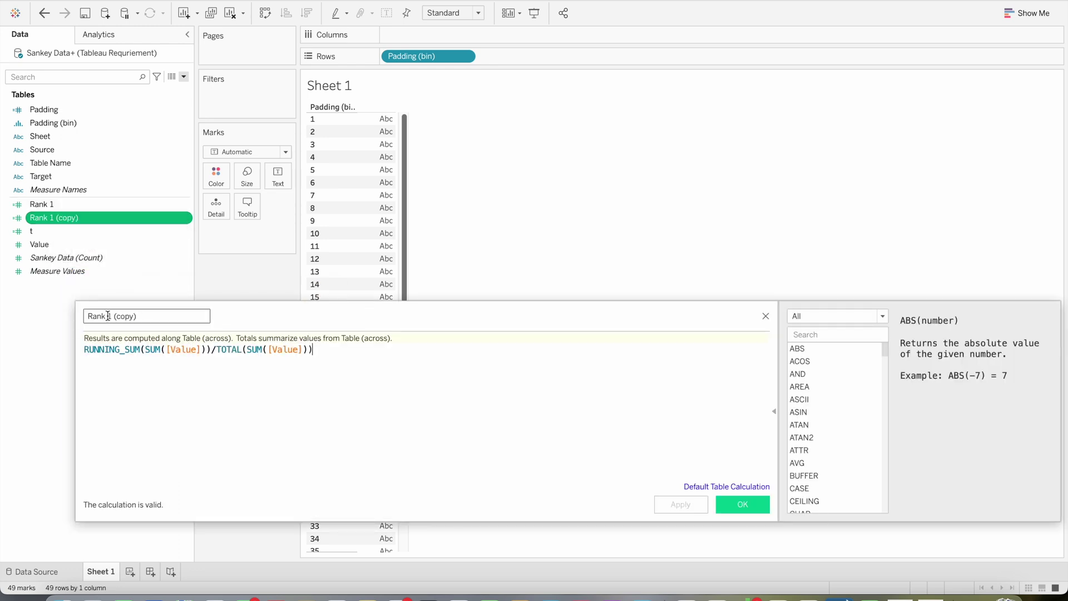
pyautogui.click(743, 503)
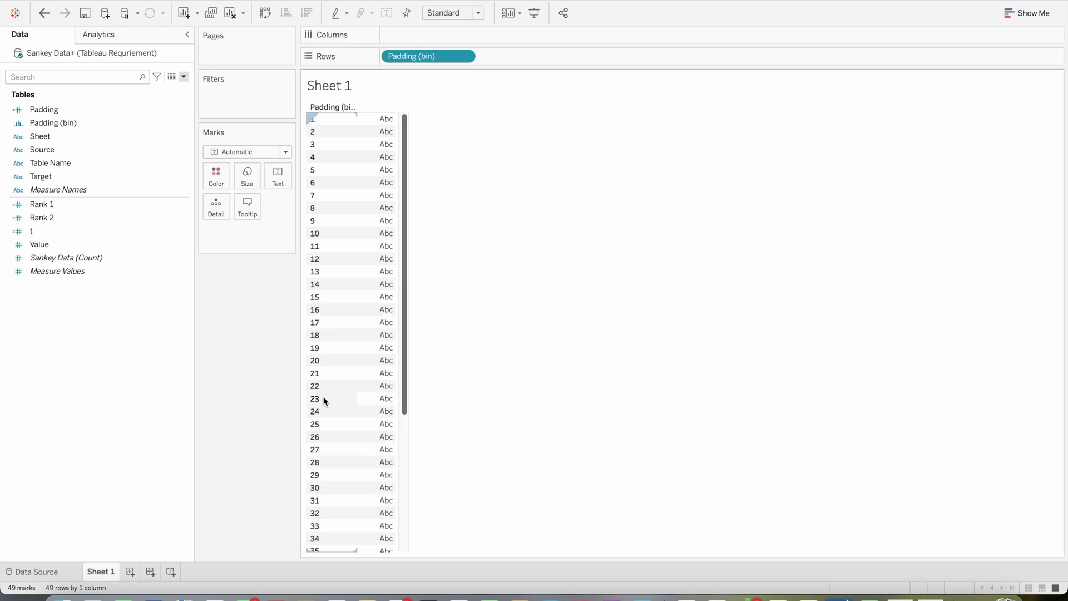
# Create a calculated field named Sigmoid with the formula 1/(1+EXP(1)^-[t]).
pyautogui.rightClick(90, 360)
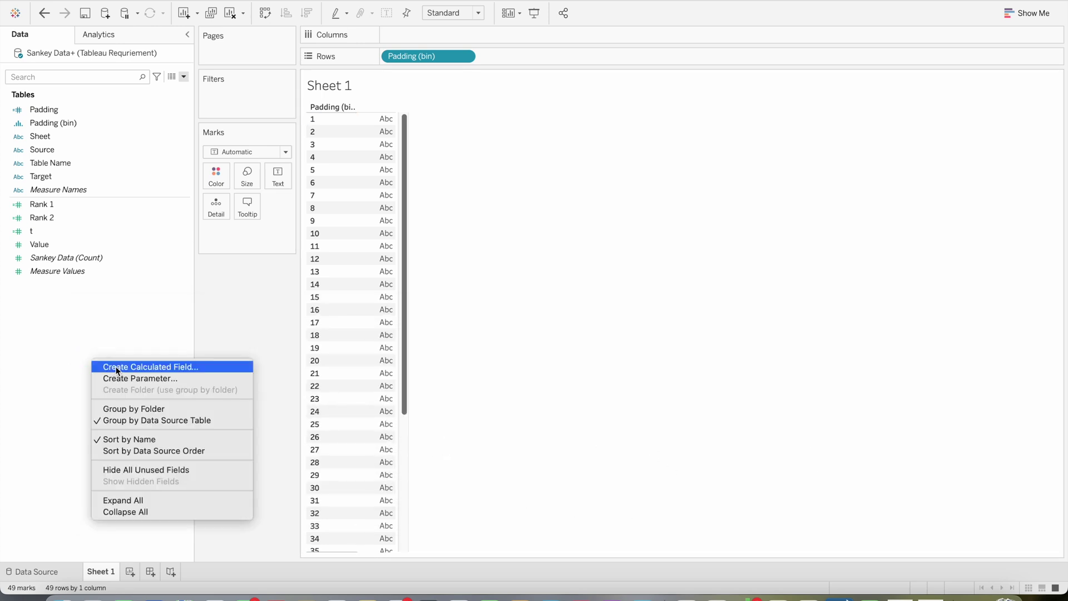
pyautogui.click(116, 369)
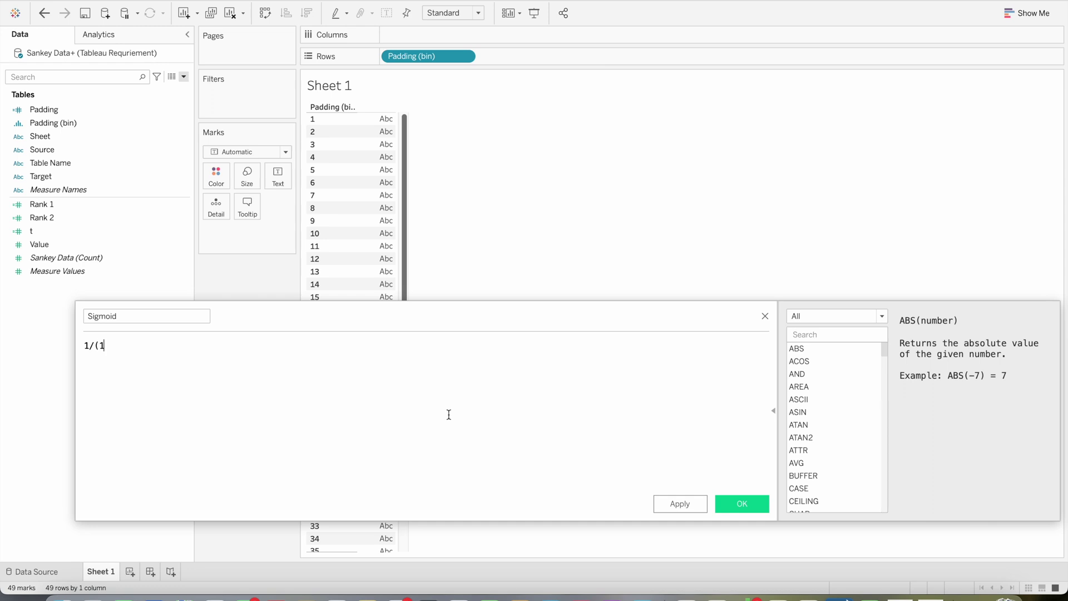
pyautogui.write('exp')
pyautogui.press('Return')
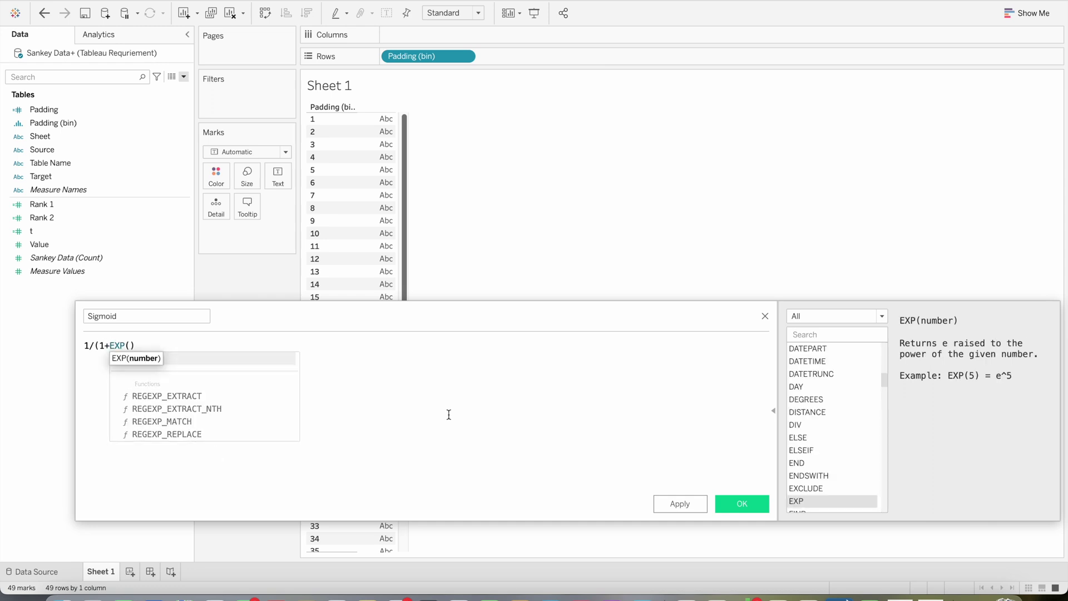
pyautogui.write('1')
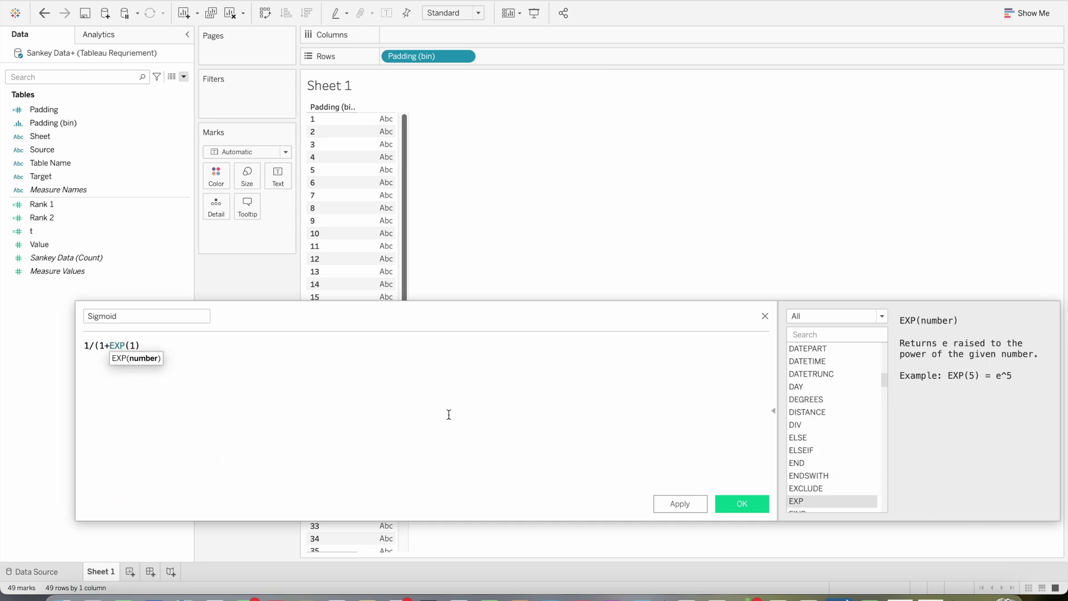
pyautogui.write(')')
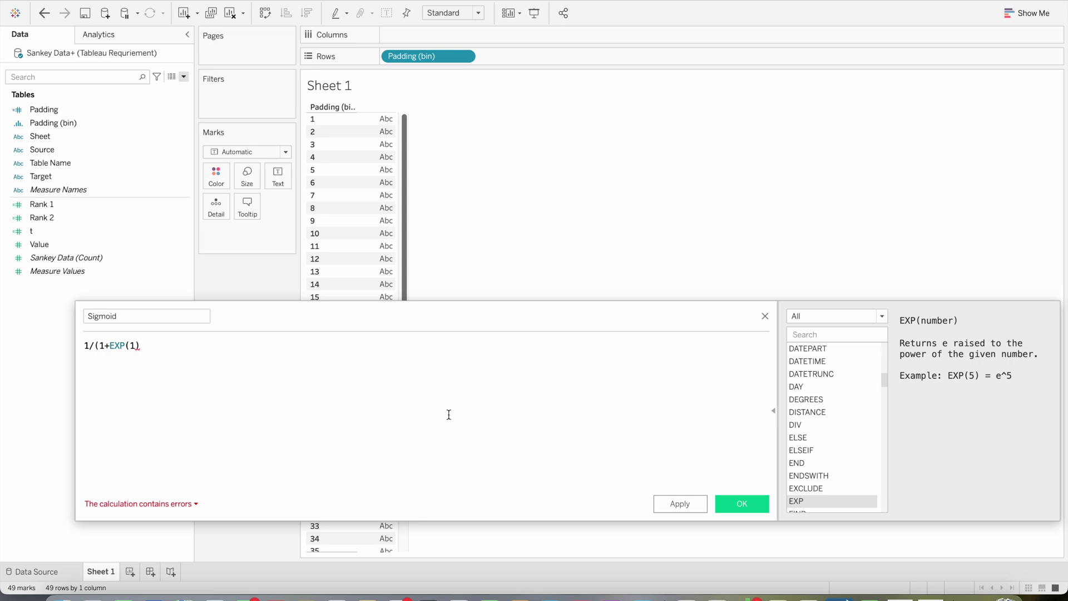
pyautogui.write('^-')
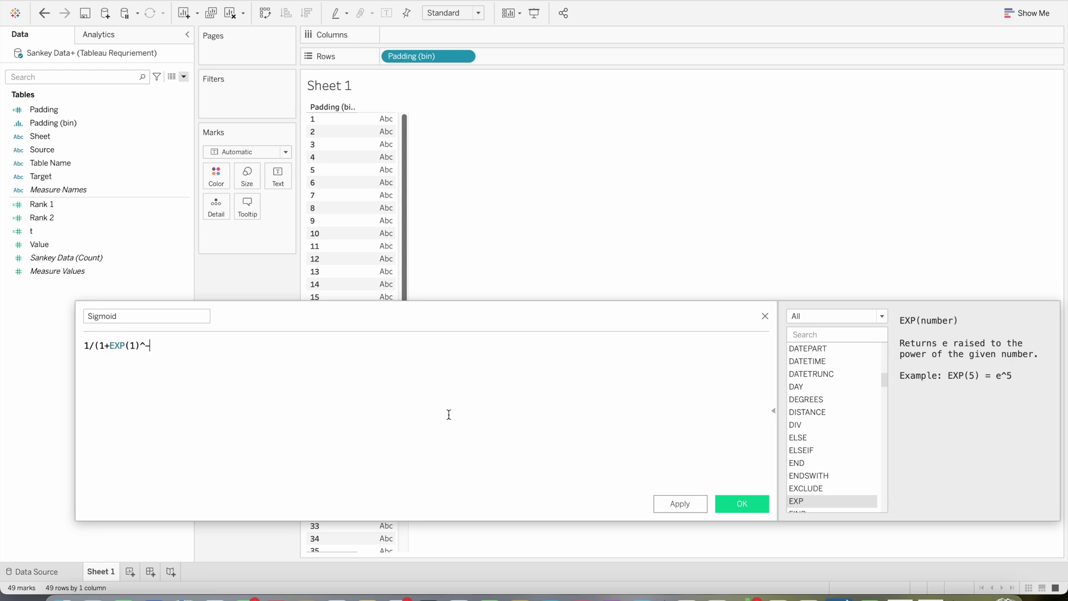
pyautogui.write('[t')
pyautogui.press('Return')
pyautogui.click(743, 505)
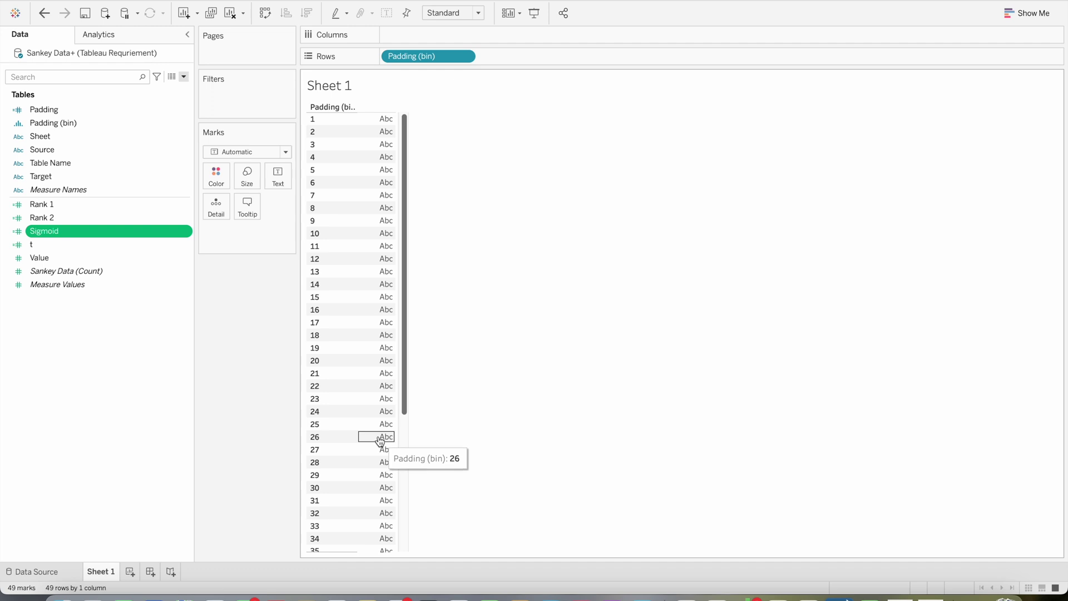
# Create a calculated field named Curve with the formula [Rank 1]+([Rank 2]-[Rank 1])*[Sigmoid].
pyautogui.rightClick(92, 346)
pyautogui.click(109, 350)
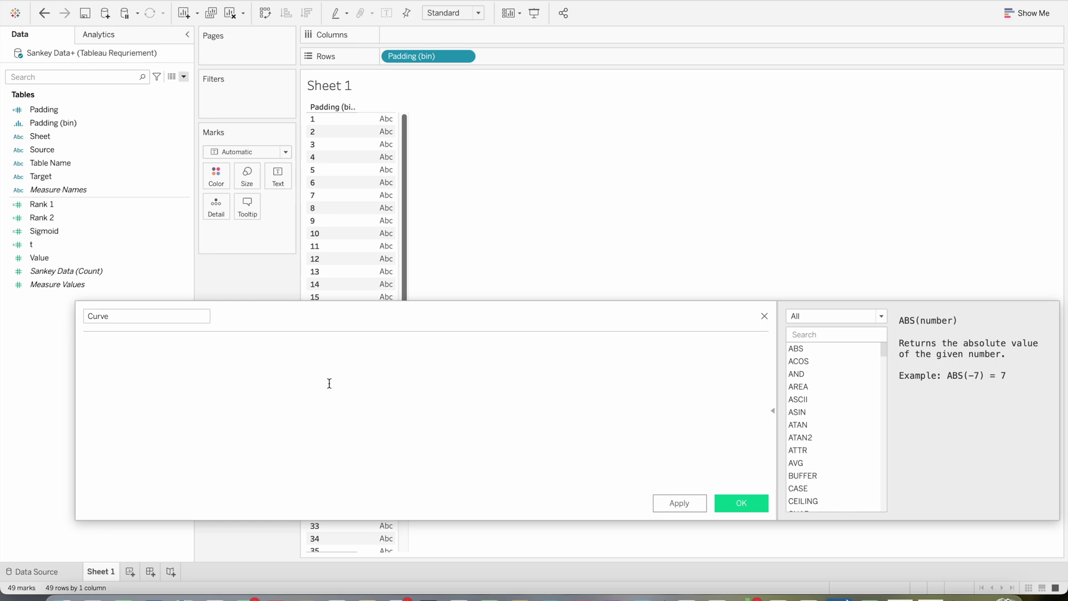
pyautogui.write('rank')
pyautogui.press('Down')
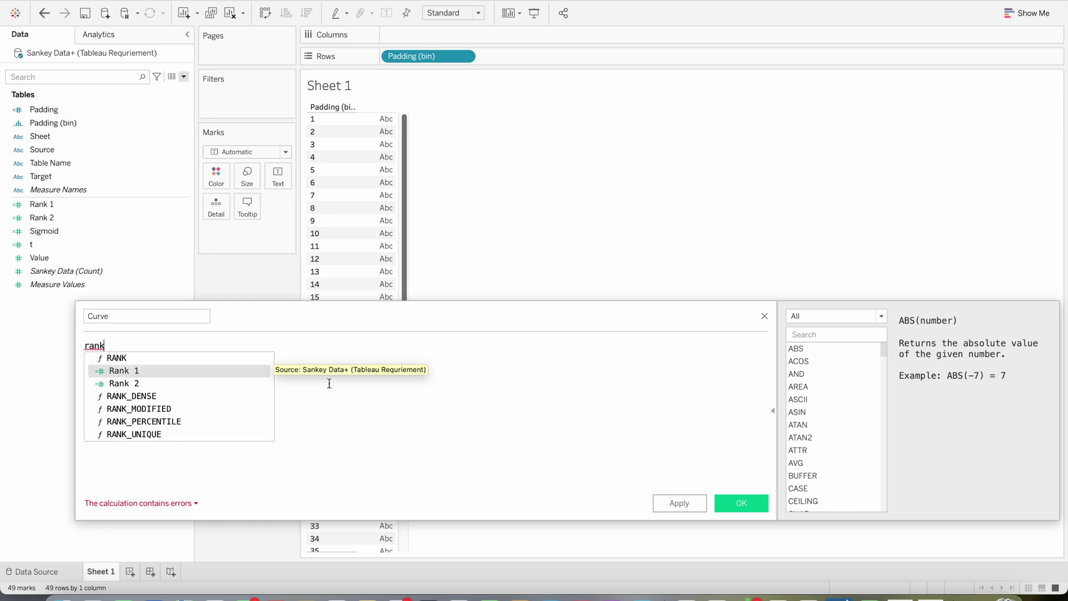
pyautogui.press('Return')
pyautogui.write('+(rank')
pyautogui.press('Down')
pyautogui.press('Down')
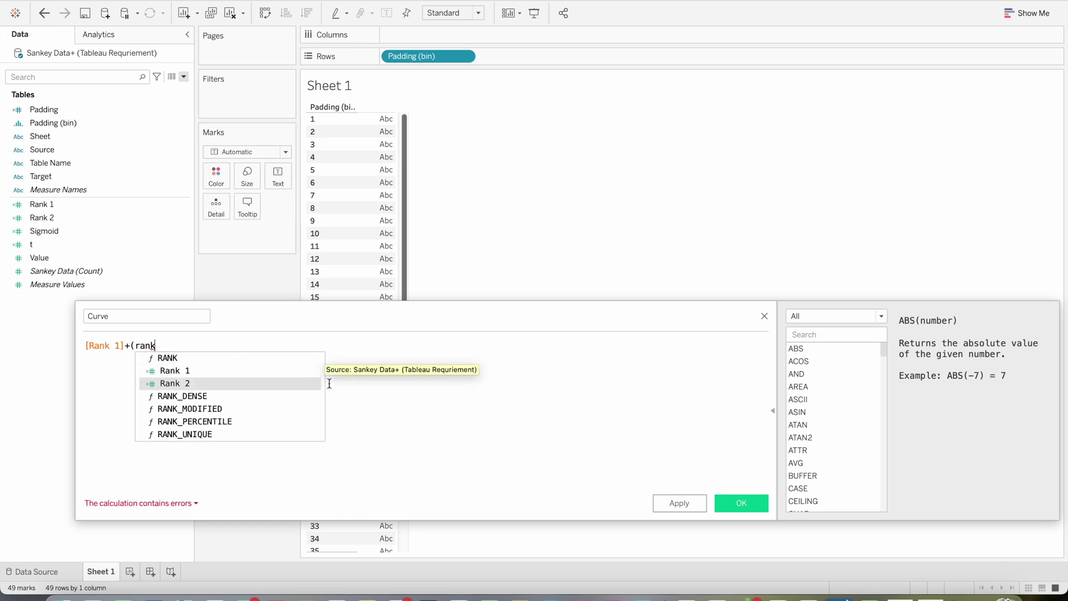
pyautogui.press('Return')
pyautogui.write('-rank')
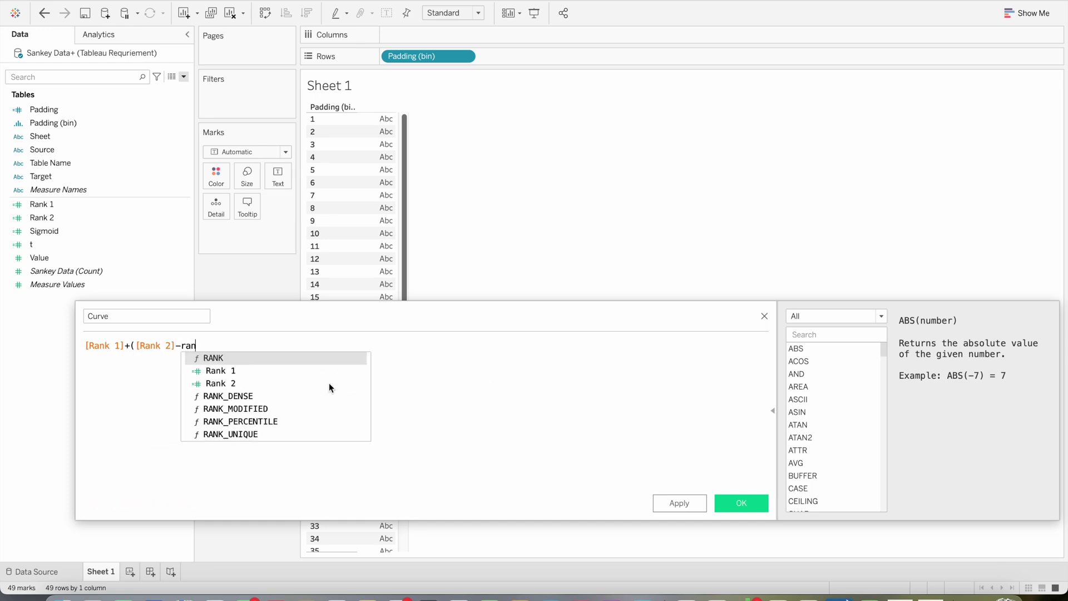
pyautogui.click(251, 371)
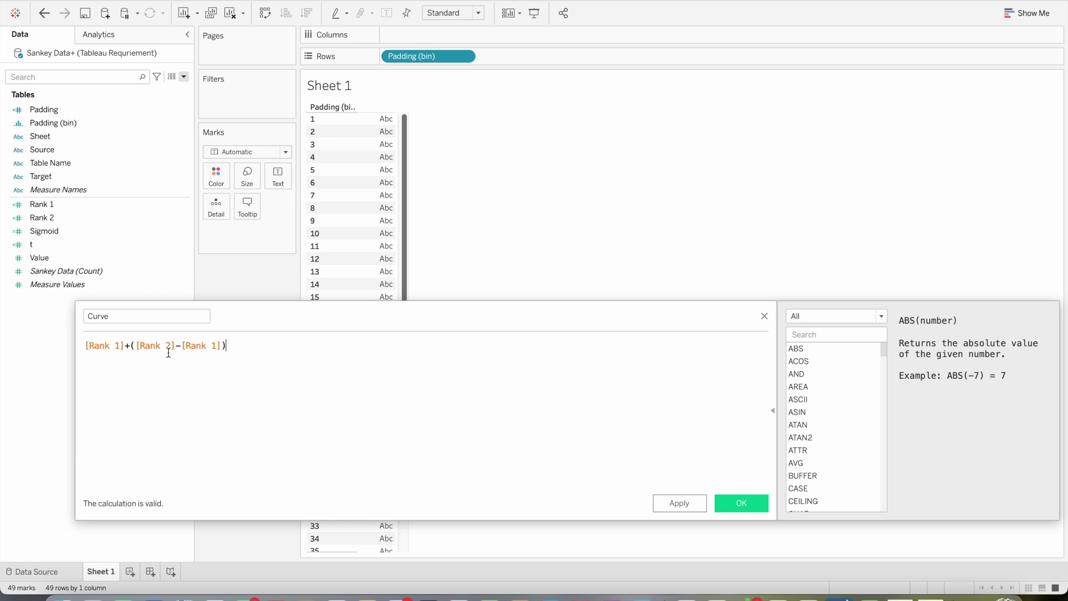
pyautogui.write(')*sig')
pyautogui.press('Return')
pyautogui.click(738, 507)
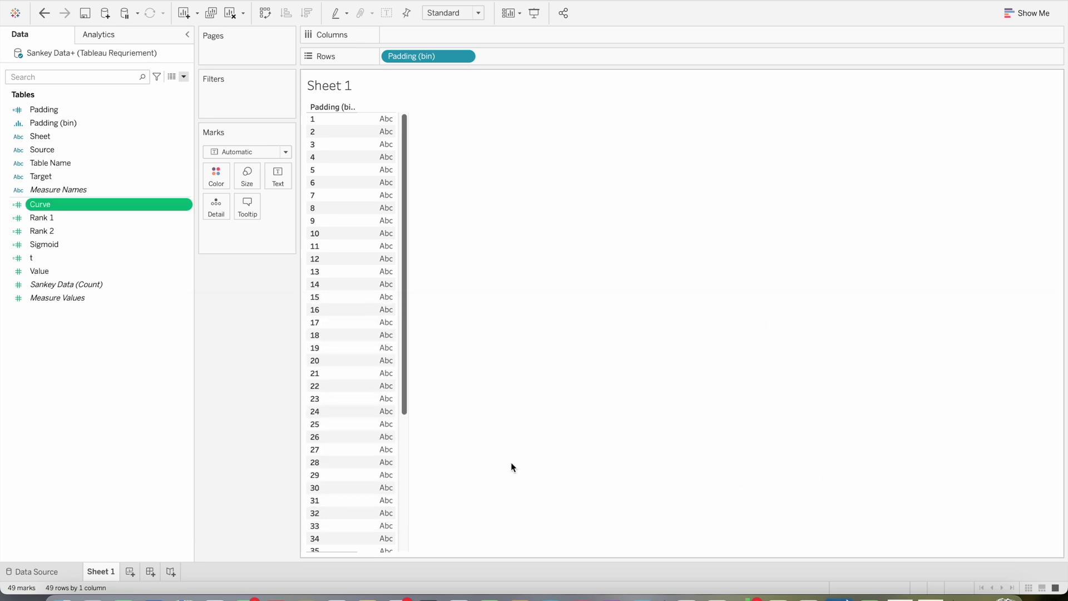
# Create a calculated field named size with the formula WINDOW_AVG(SUM([Value])).
pyautogui.rightClick(72, 338)
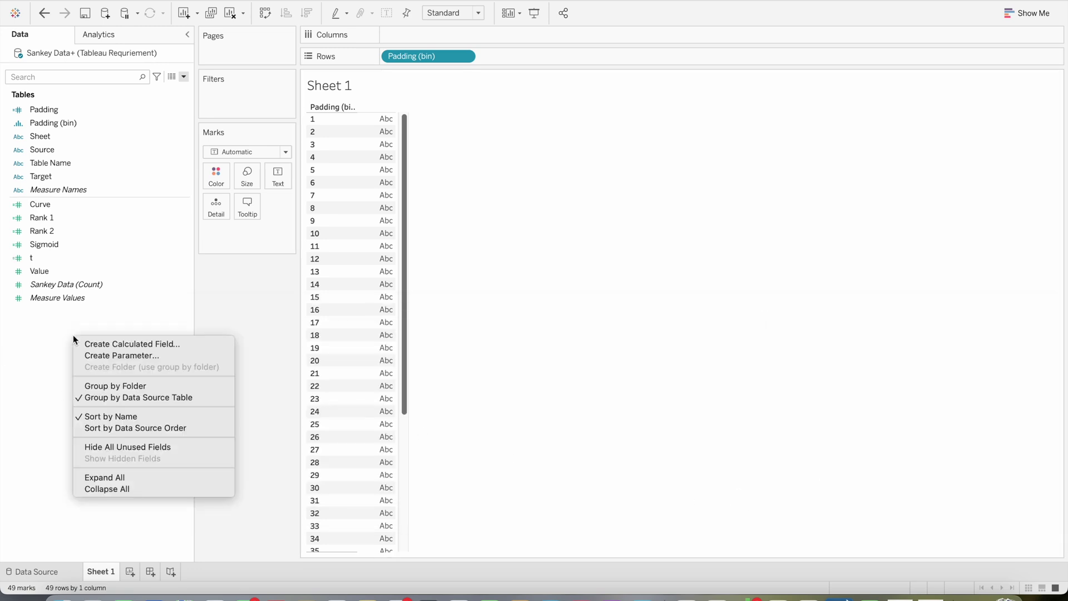
pyautogui.click(106, 345)
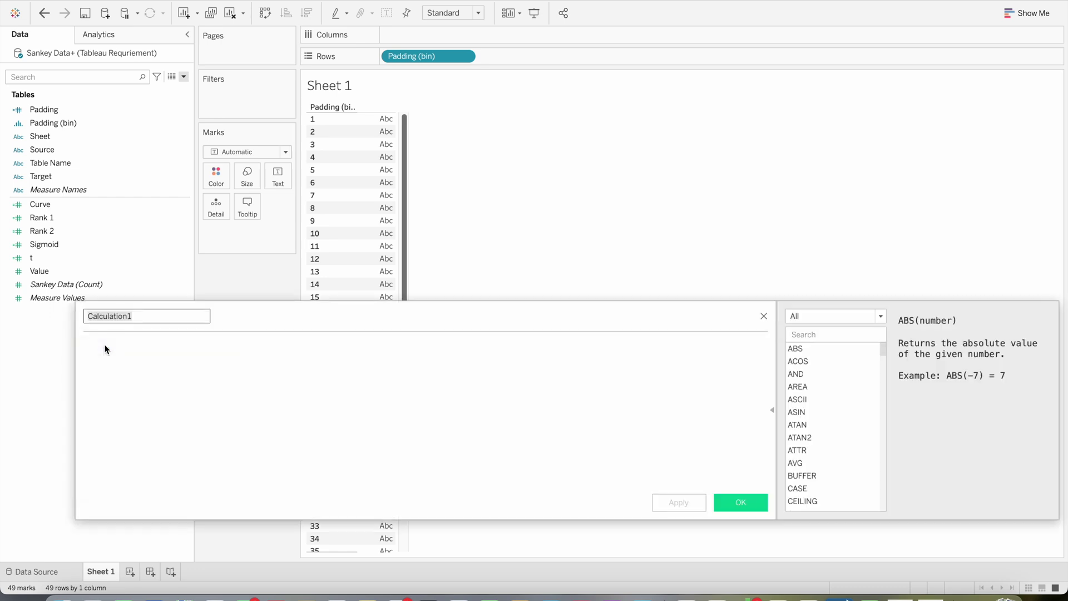
pyautogui.write('size')
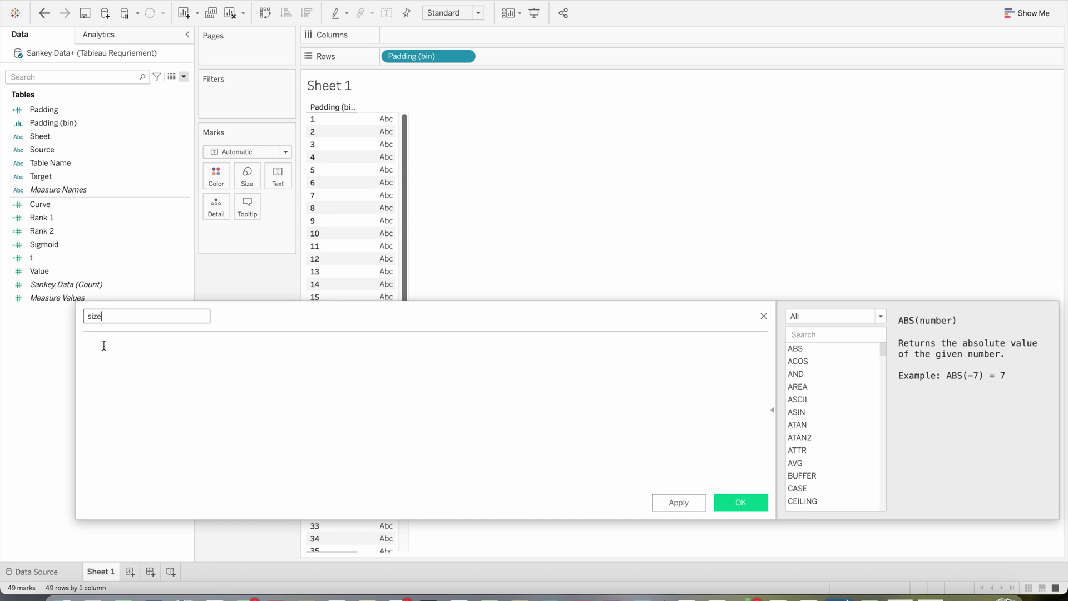
pyautogui.click(109, 344)
pyautogui.write('win')
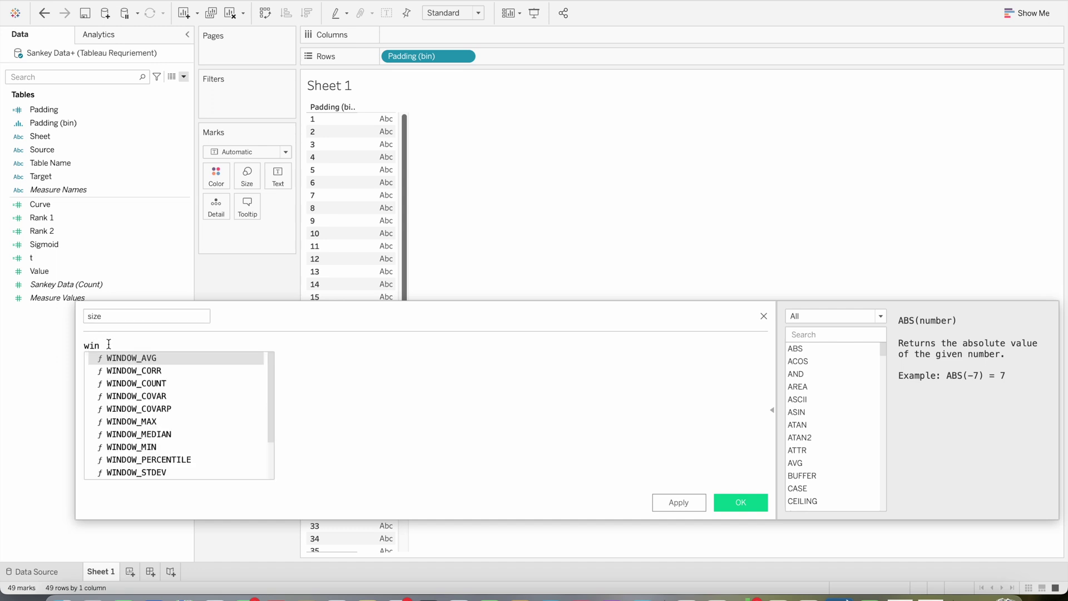
pyautogui.press('Return')
pyautogui.write('su')
pyautogui.press('Return')
pyautogui.write('sal))')
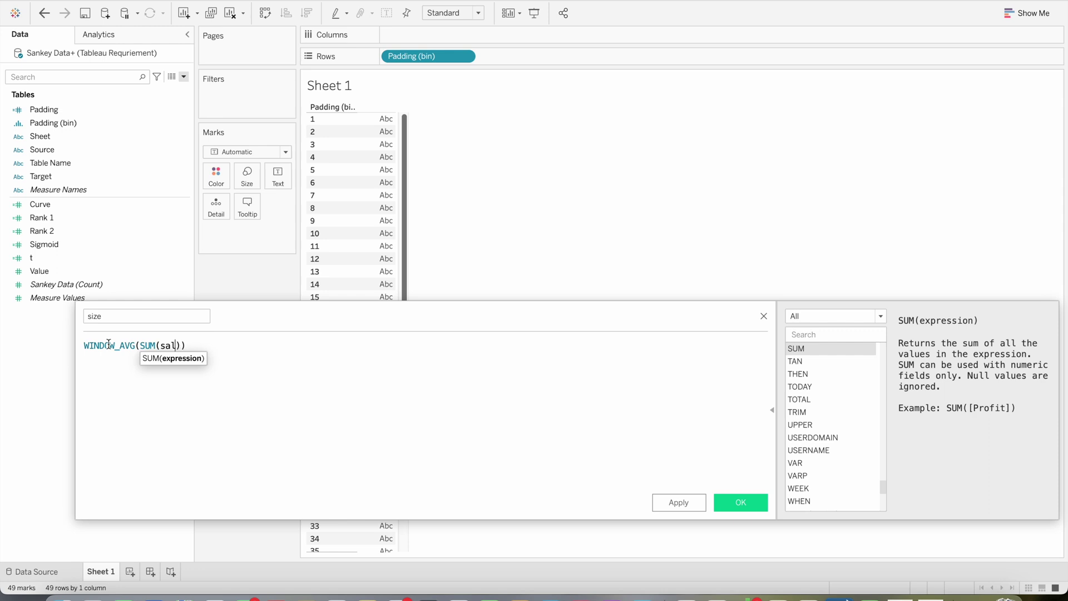
pyautogui.press('BackSpace')
pyautogui.press('BackSpace')
pyautogui.write('va')
pyautogui.press('Return')
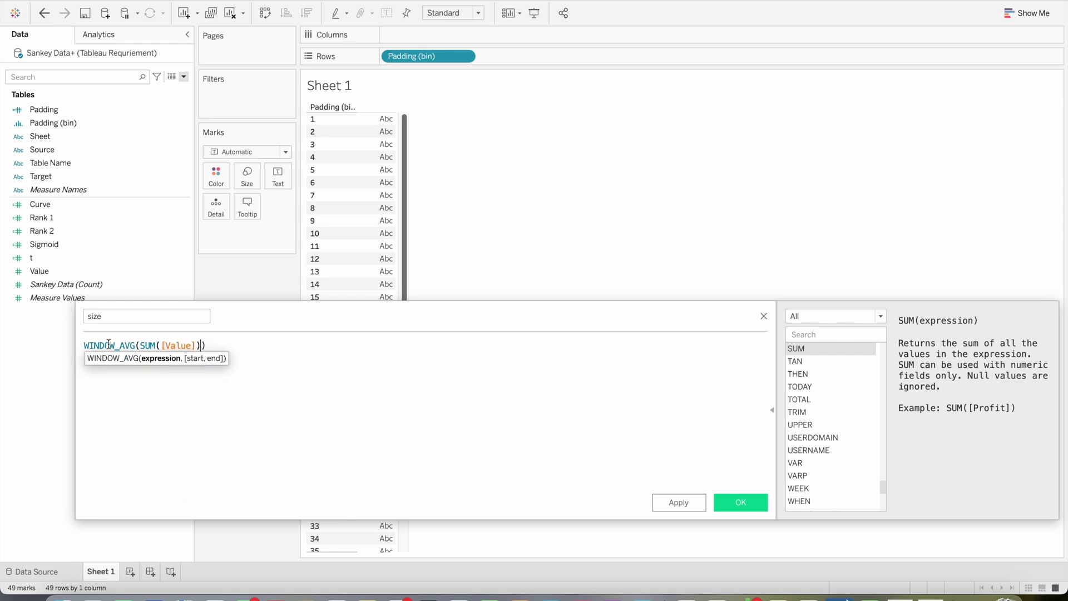
pyautogui.click(740, 503)
# Remove Padding (bin) from Rows and place the t field on Columns.
pyautogui.moveTo(8, 349)
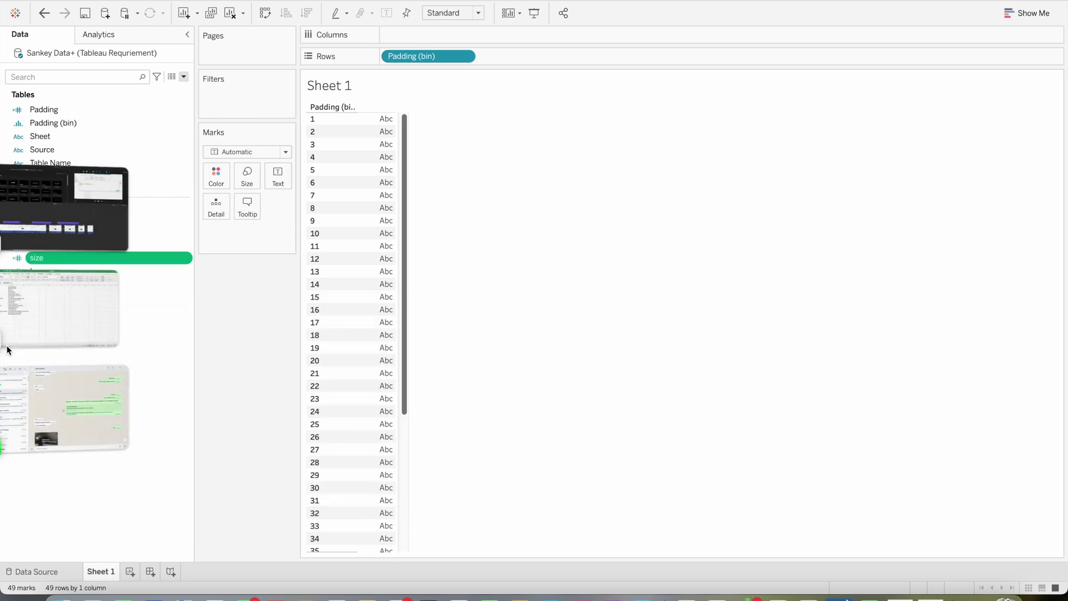
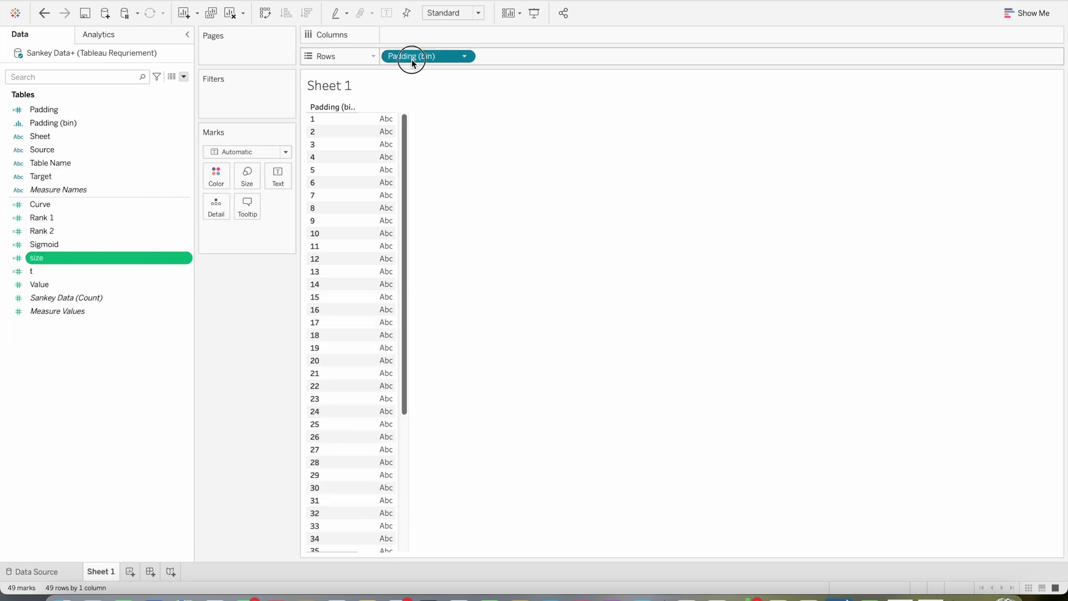
pyautogui.moveTo(412, 62); pyautogui.dragTo(274, 223)
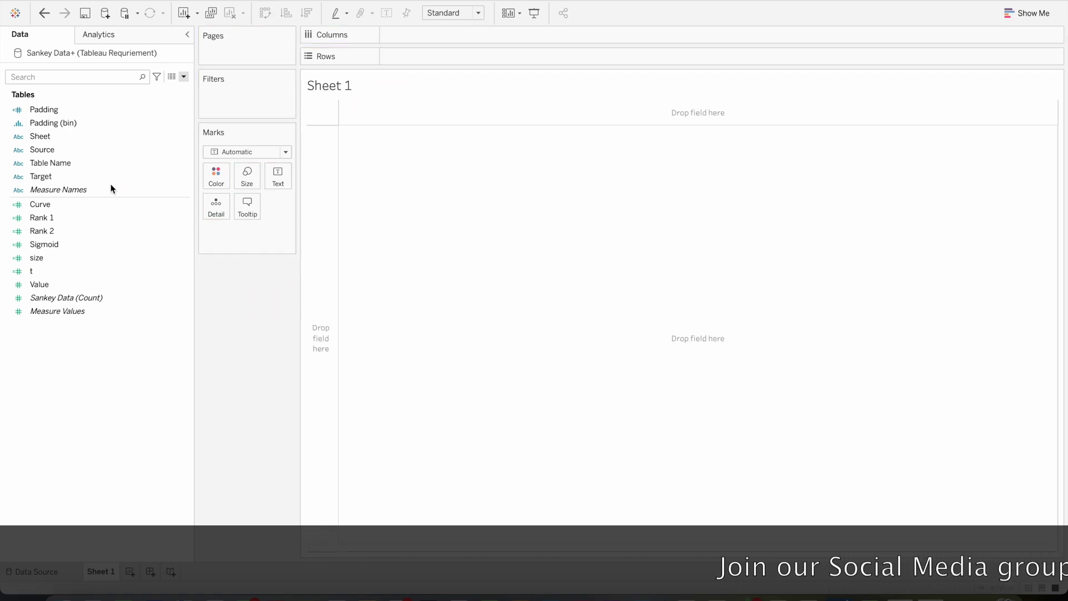
pyautogui.moveTo(47, 270); pyautogui.dragTo(409, 36)
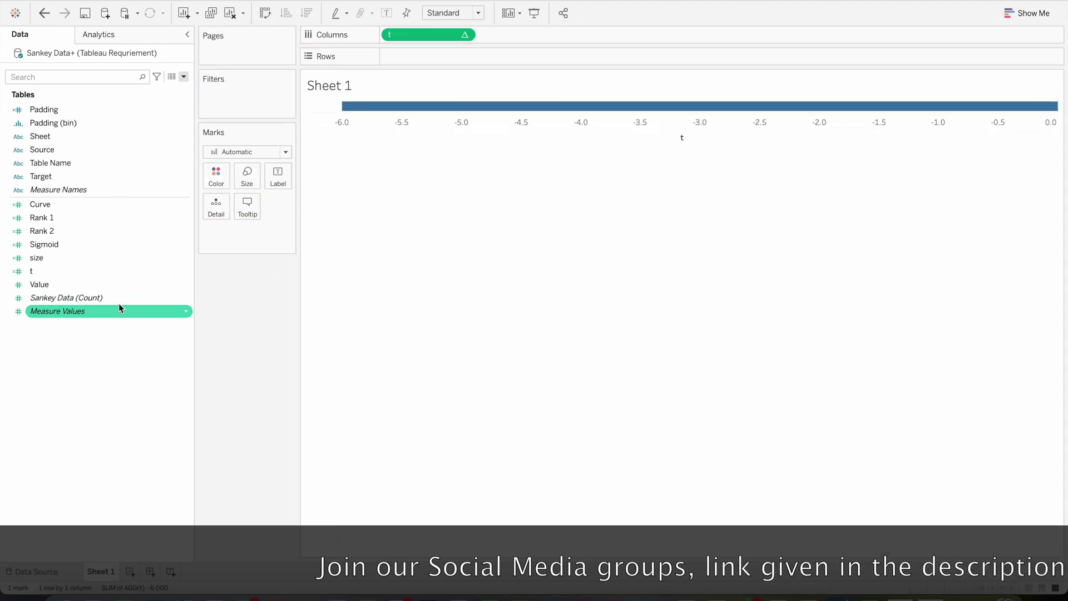
# Place Curve on Rows and add Padding (bin), Source and Target as detail on the marks.
pyautogui.moveTo(51, 207); pyautogui.dragTo(422, 60)
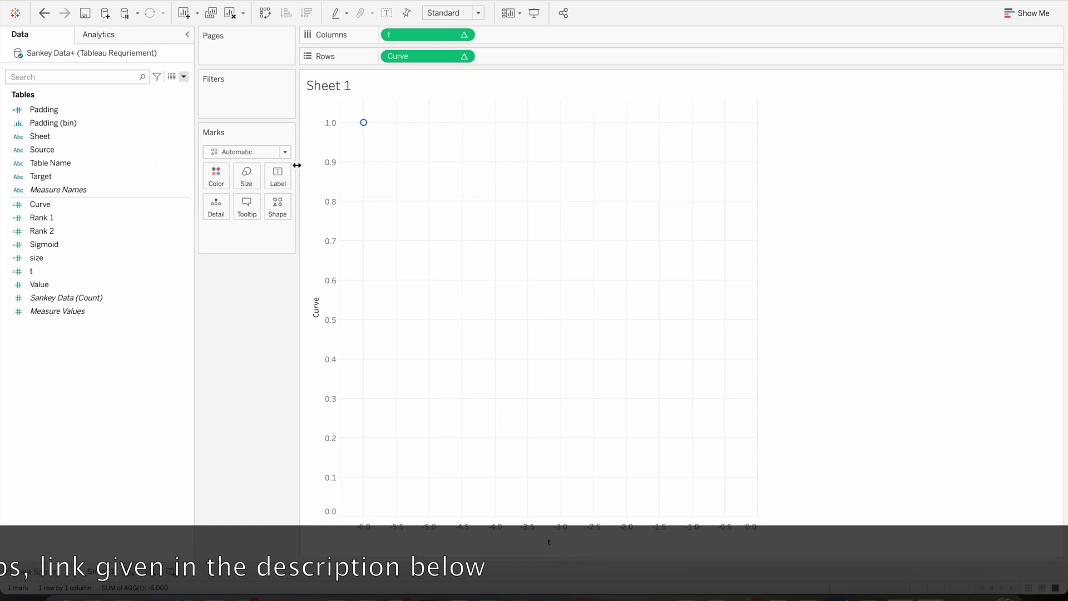
pyautogui.moveTo(298, 165); pyautogui.dragTo(355, 163)
pyautogui.click(65, 126)
pyautogui.moveTo(65, 126); pyautogui.dragTo(227, 208)
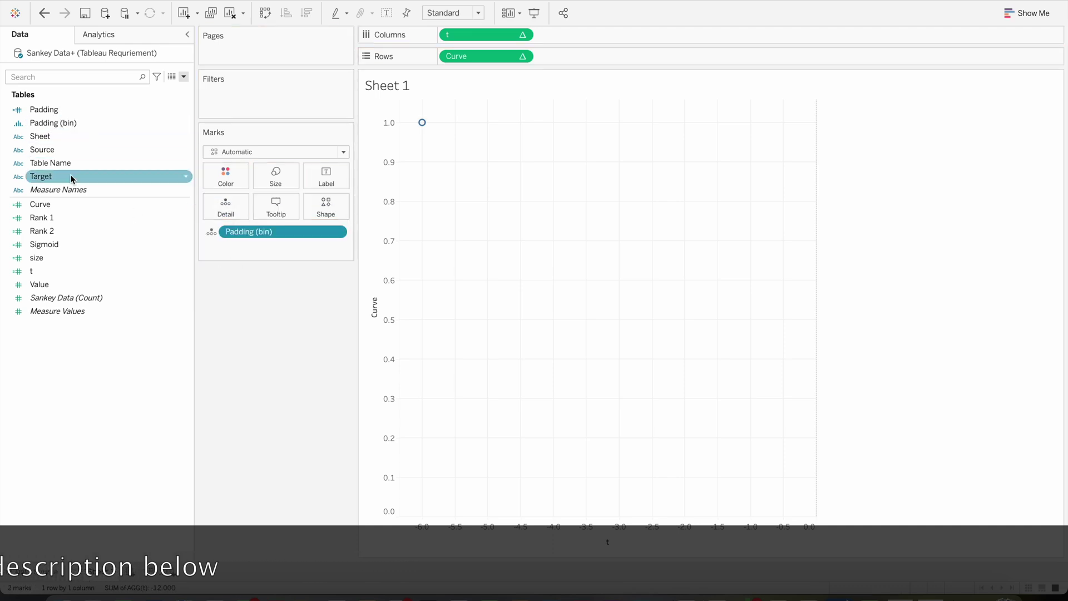
pyautogui.moveTo(49, 149); pyautogui.dragTo(225, 208)
pyautogui.moveTo(41, 177); pyautogui.dragTo(227, 207)
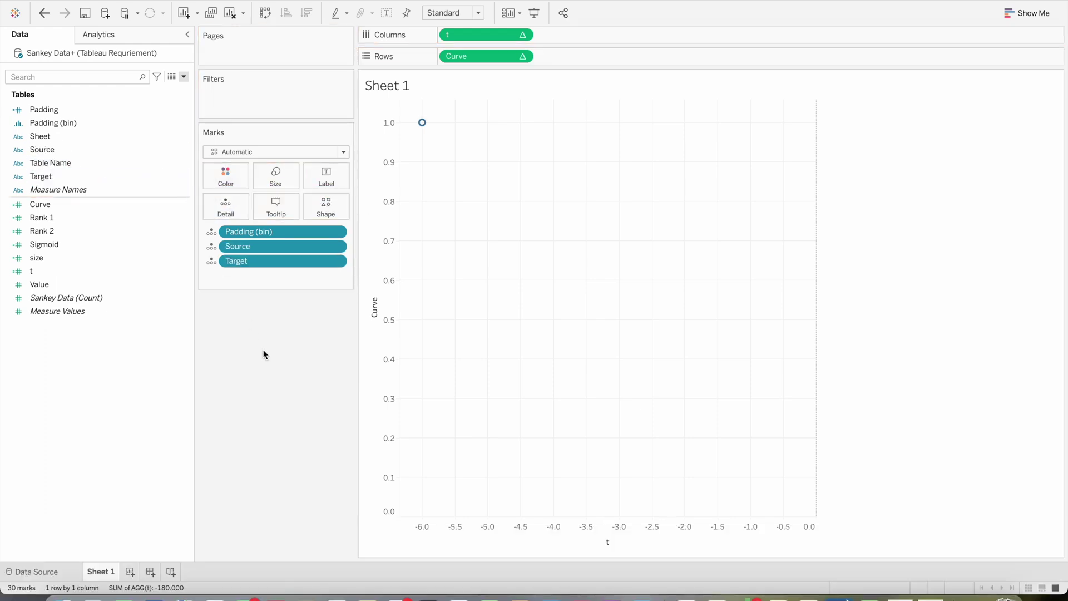
# Change the mark type to Line and set Padding (bin) as the line path.
pyautogui.click(258, 152)
pyautogui.click(248, 194)
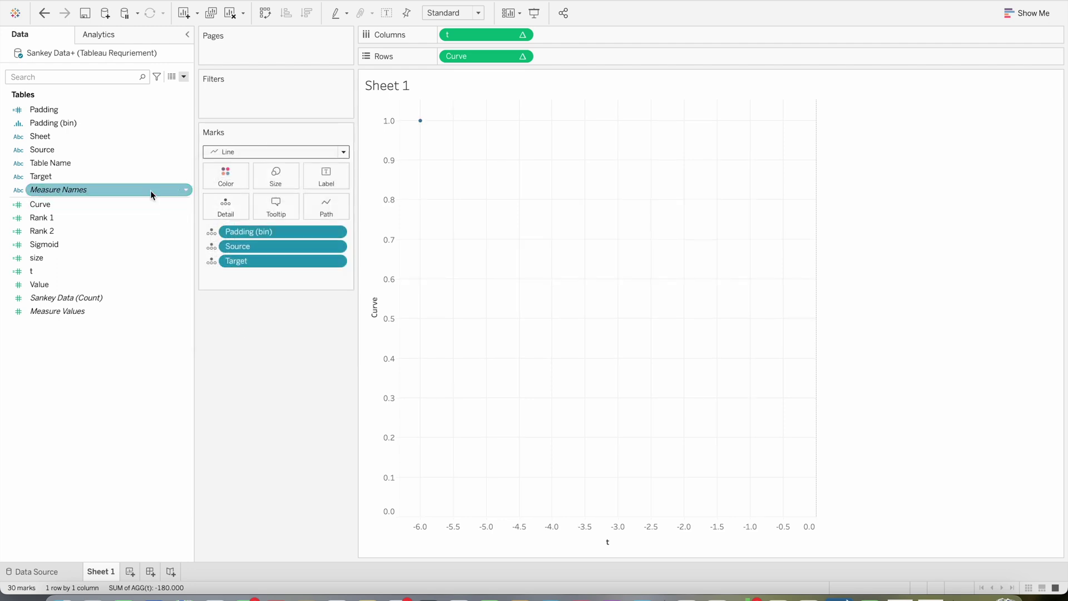
pyautogui.moveTo(69, 125); pyautogui.dragTo(335, 202)
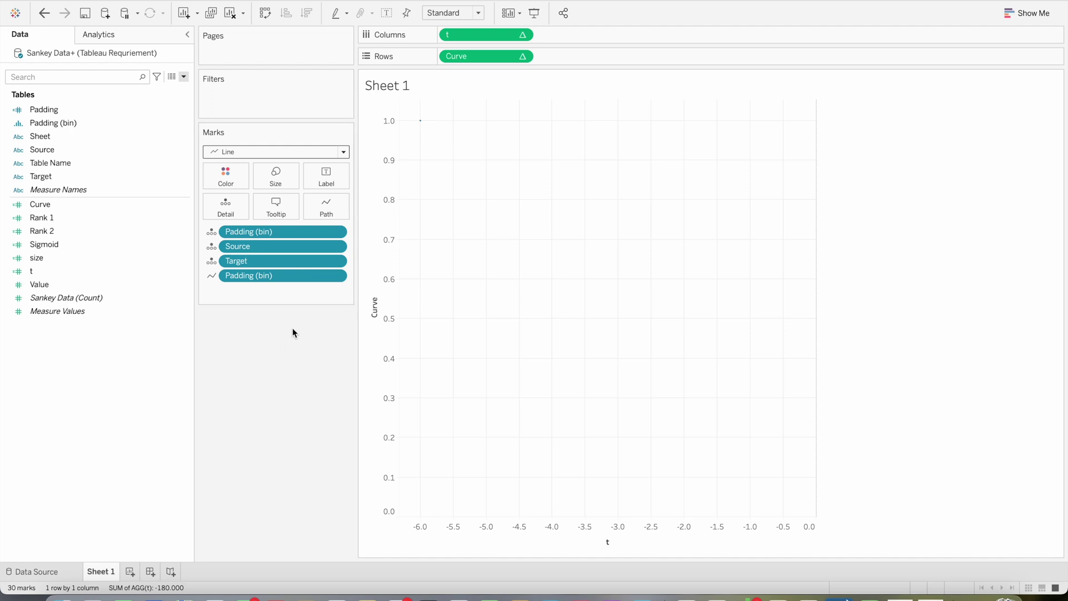
# Set Curve's nested Rank 1 calculation to compute using specific dimensions, with Source, Target and Padding (bin) selected in that order.
pyautogui.moveTo(468, 60)
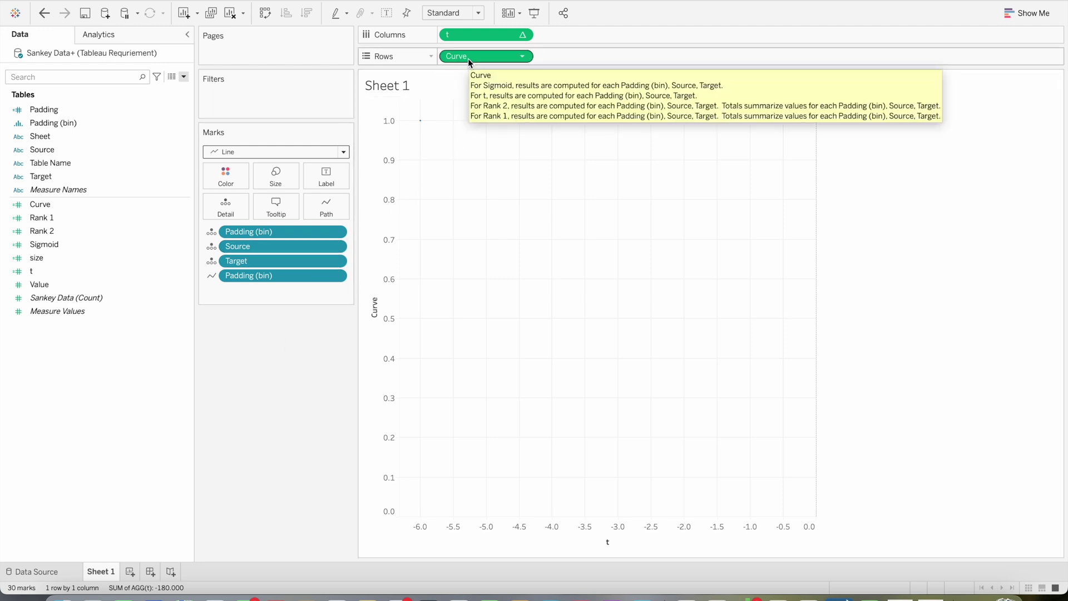
pyautogui.rightClick(469, 58)
pyautogui.click(546, 208)
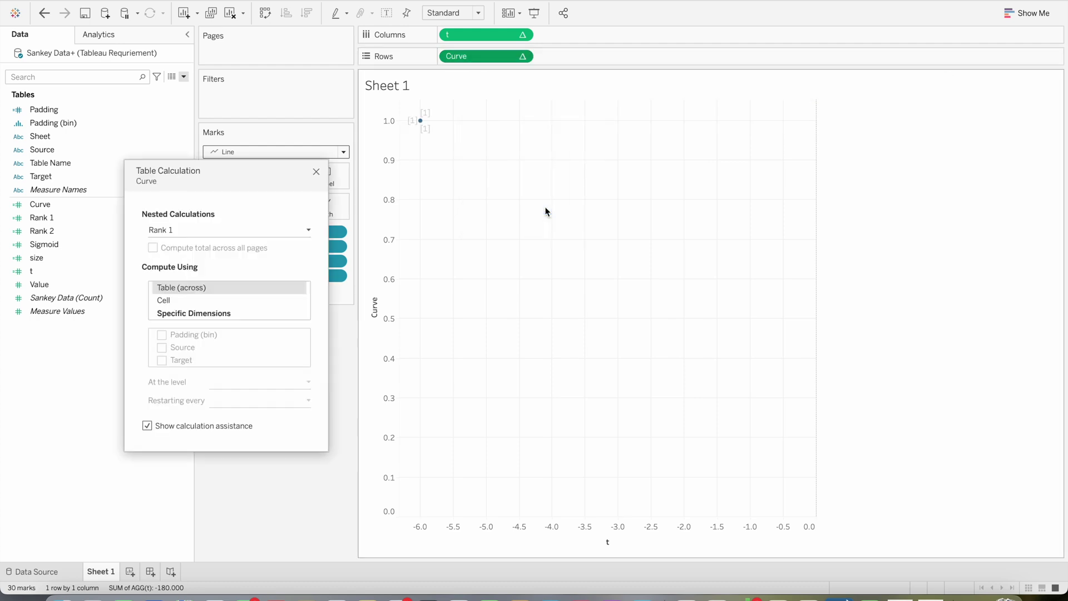
pyautogui.moveTo(234, 189); pyautogui.dragTo(604, 154)
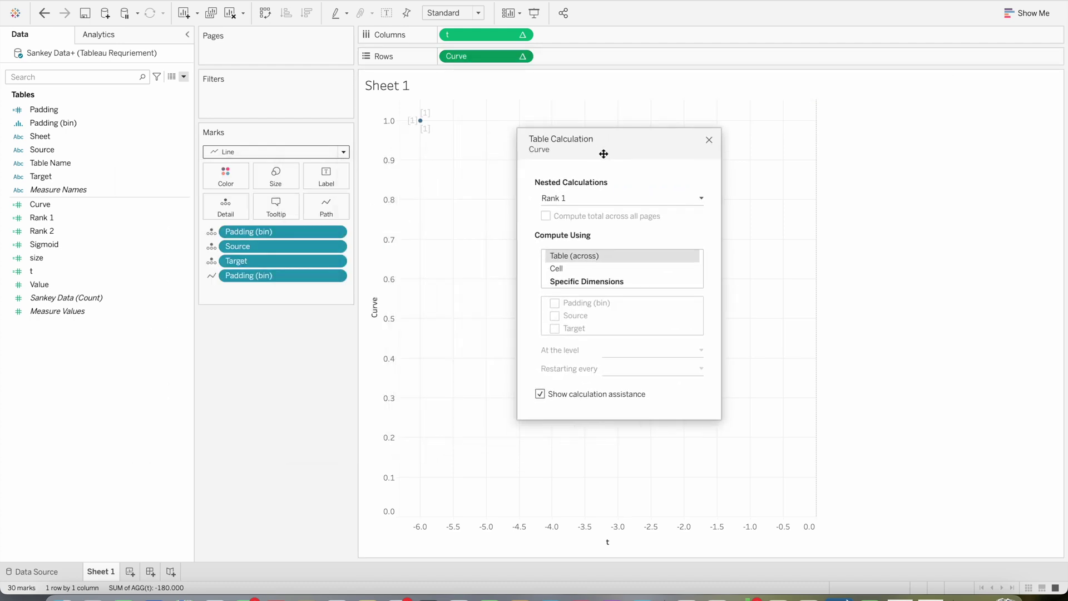
pyautogui.click(589, 280)
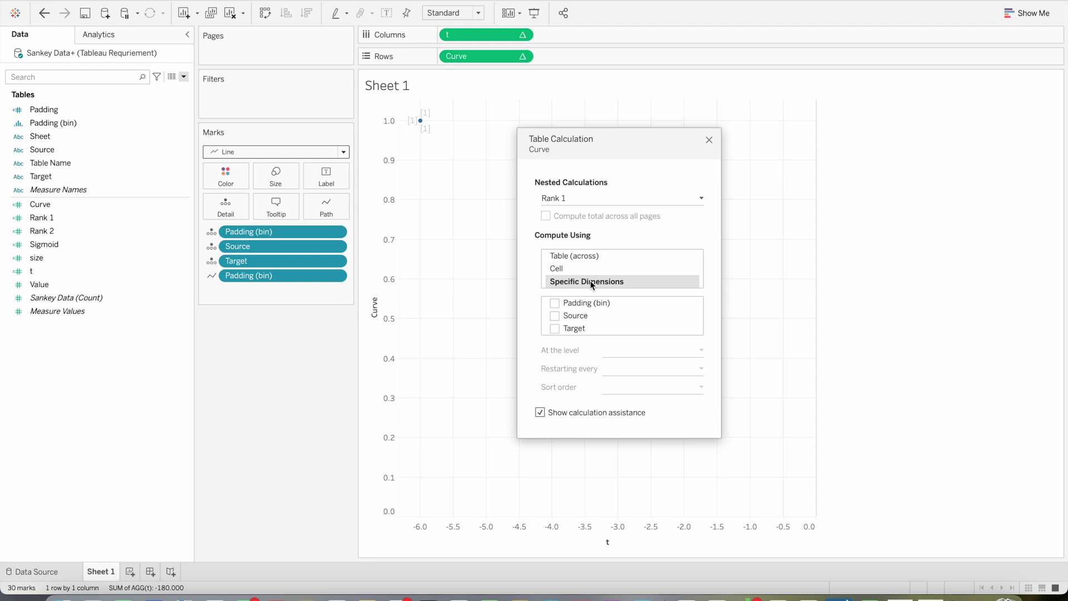
pyautogui.click(555, 303)
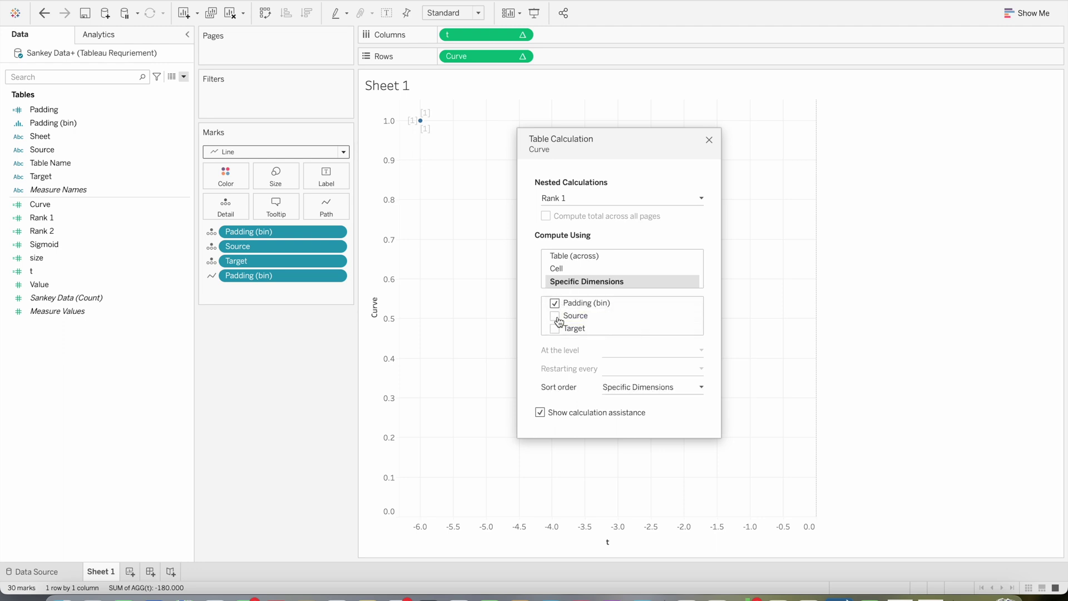
pyautogui.click(555, 316)
pyautogui.click(555, 328)
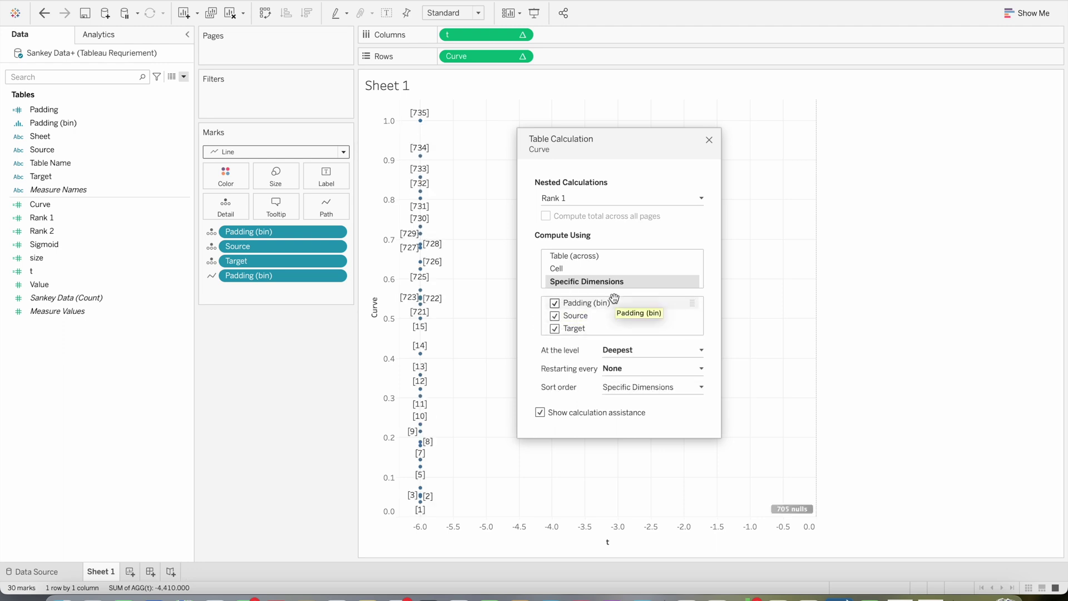
pyautogui.moveTo(591, 303); pyautogui.dragTo(591, 331)
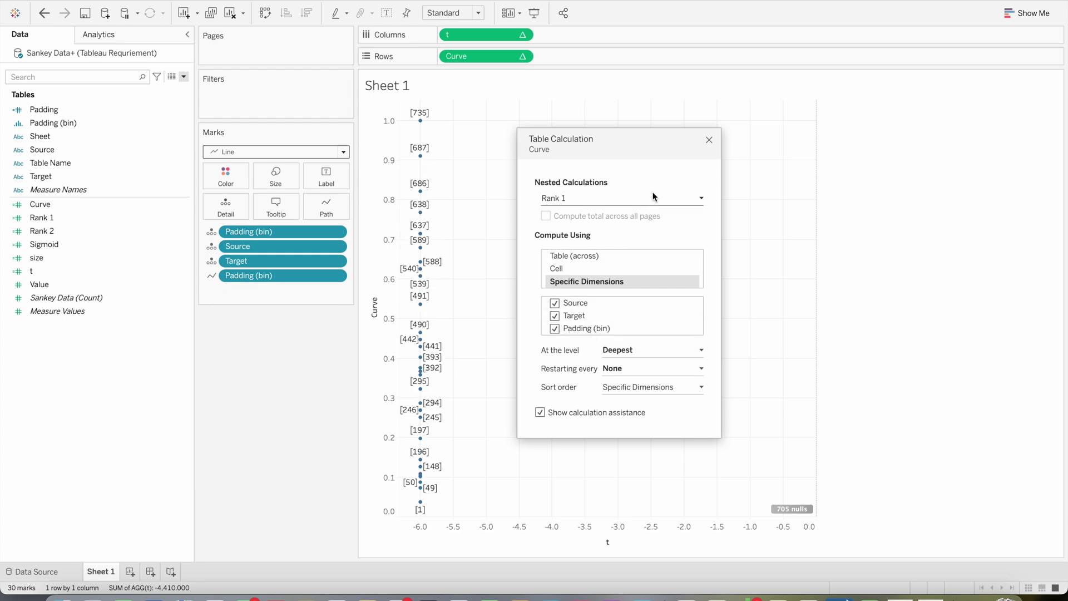
# Set Curve's nested Rank 2 calculation to compute using specific dimensions, ordered Target, Source, Padding (bin).
pyautogui.click(596, 197)
pyautogui.click(578, 219)
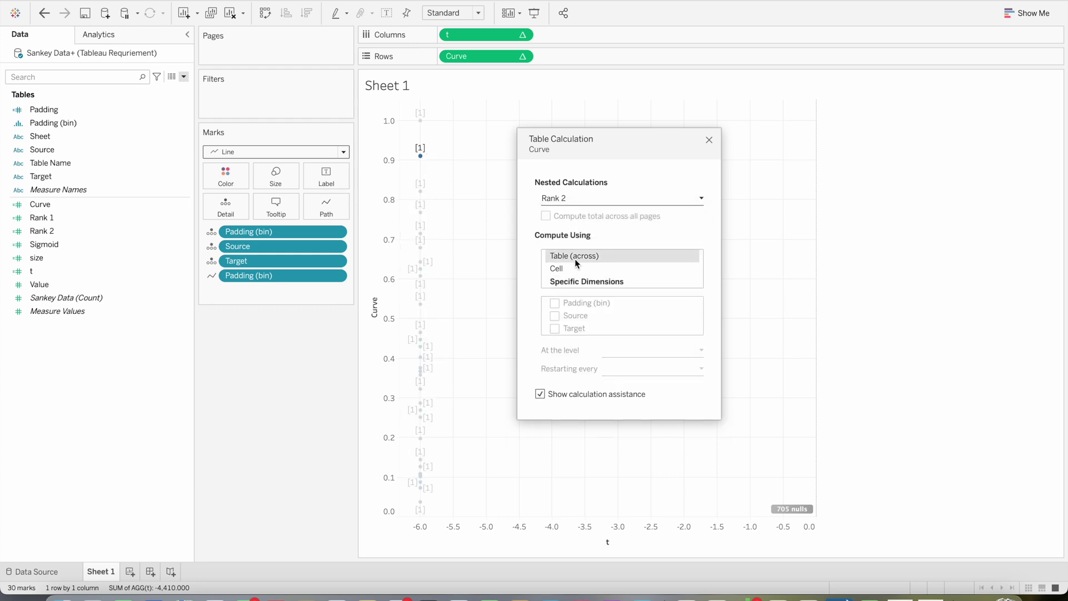
pyautogui.click(574, 284)
pyautogui.click(555, 303)
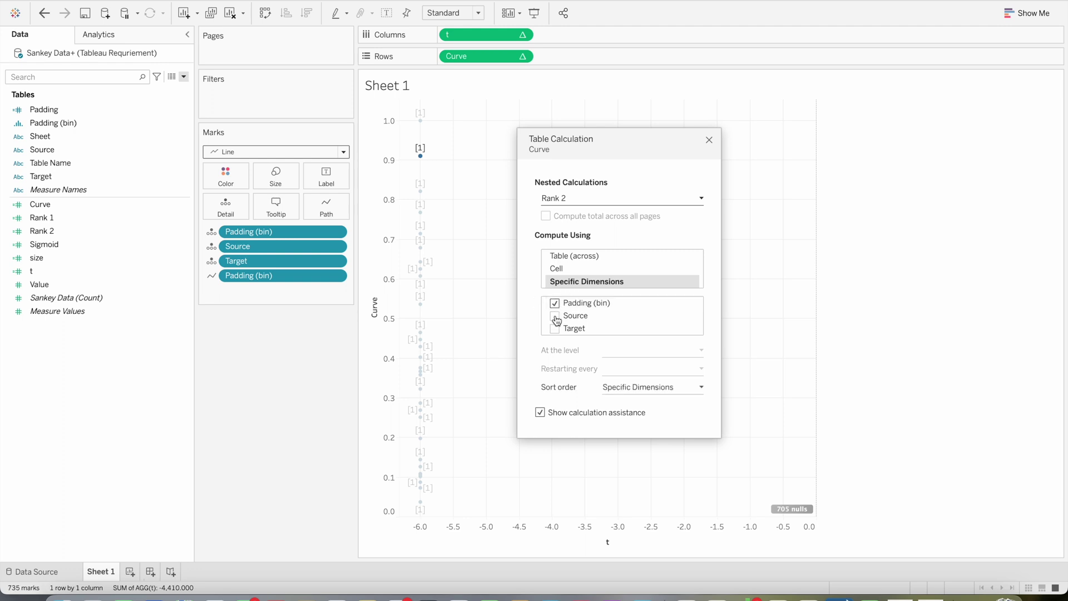
pyautogui.click(555, 316)
pyautogui.click(555, 329)
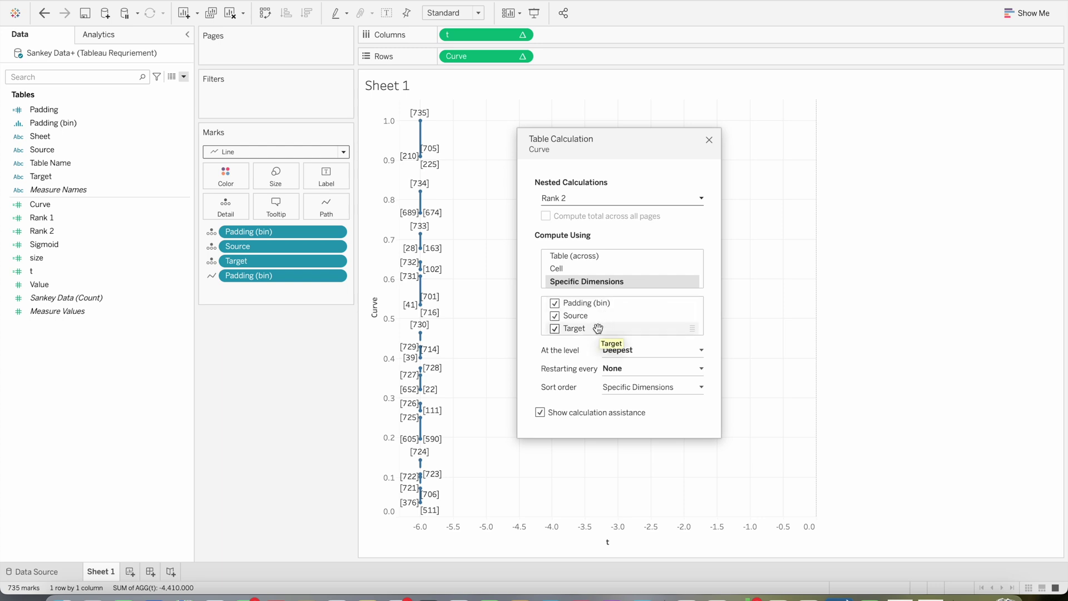
pyautogui.moveTo(596, 305); pyautogui.dragTo(596, 332)
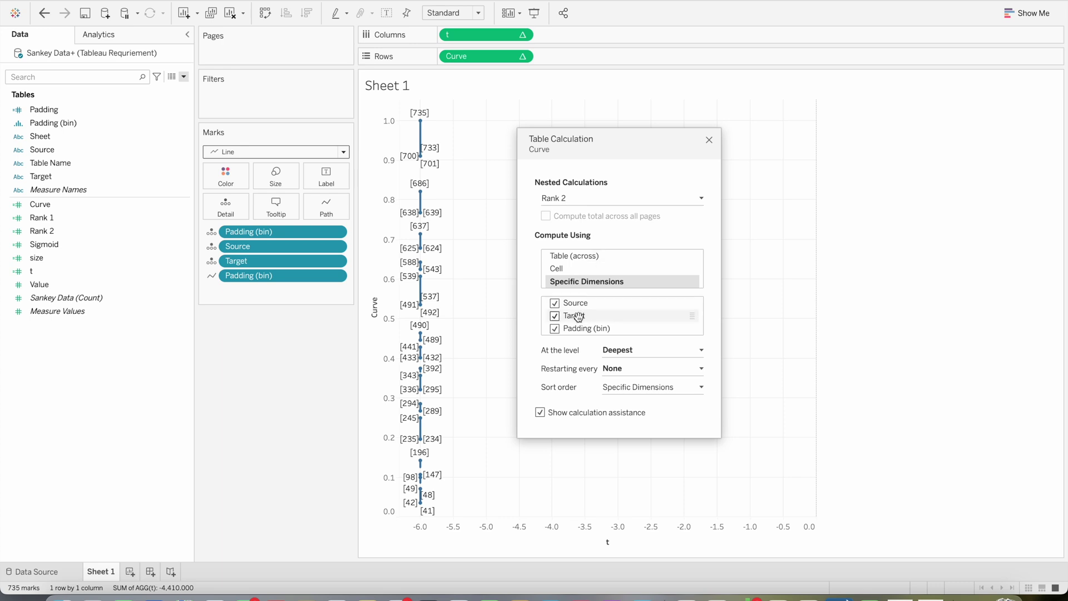
pyautogui.moveTo(580, 313); pyautogui.dragTo(582, 302)
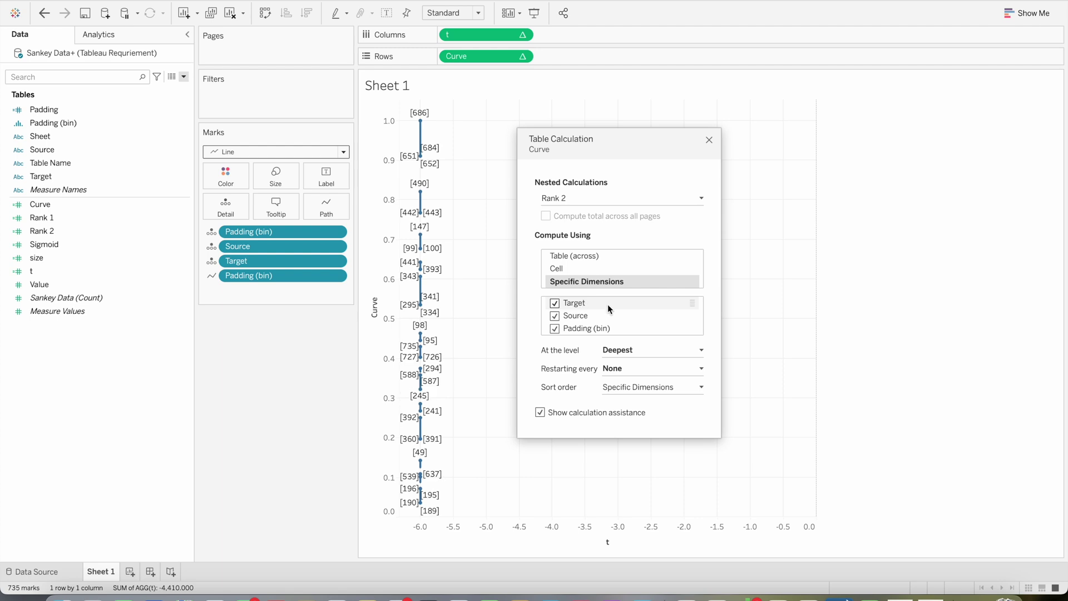
# Set Curve's nested t calculation to compute using only the specific dimension Padding (bin), and close the table calculation settings.
pyautogui.click(585, 202)
pyautogui.click(584, 212)
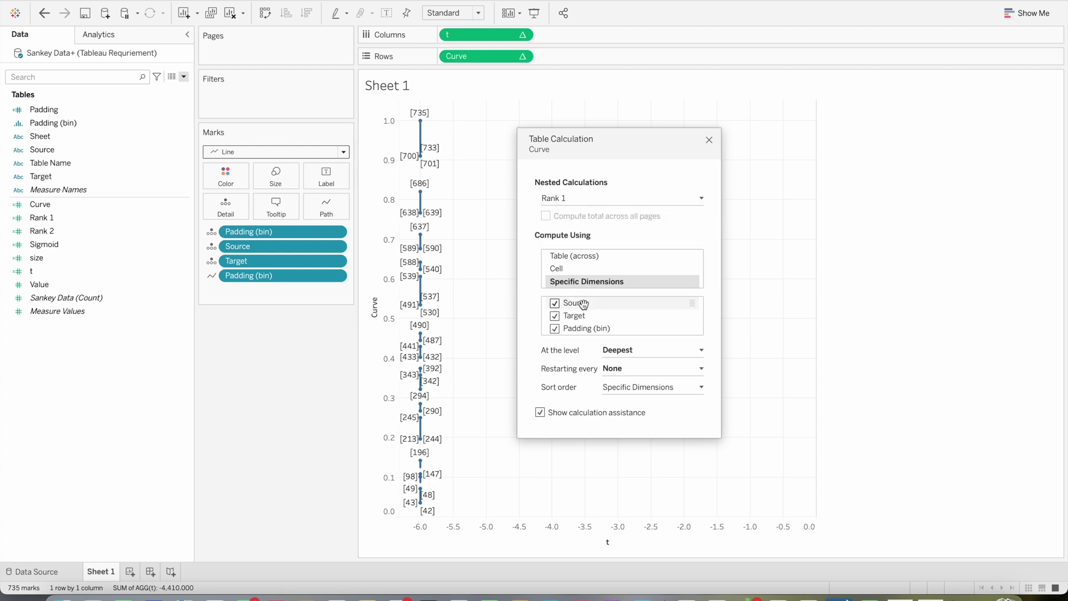
pyautogui.click(583, 201)
pyautogui.click(579, 222)
pyautogui.click(586, 199)
pyautogui.click(576, 232)
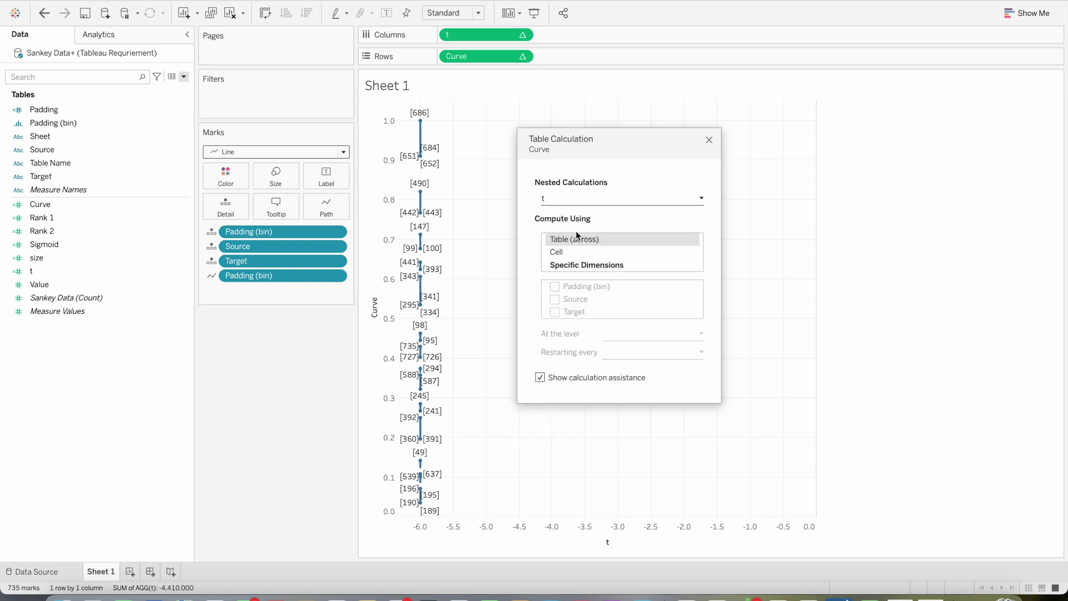
pyautogui.click(586, 265)
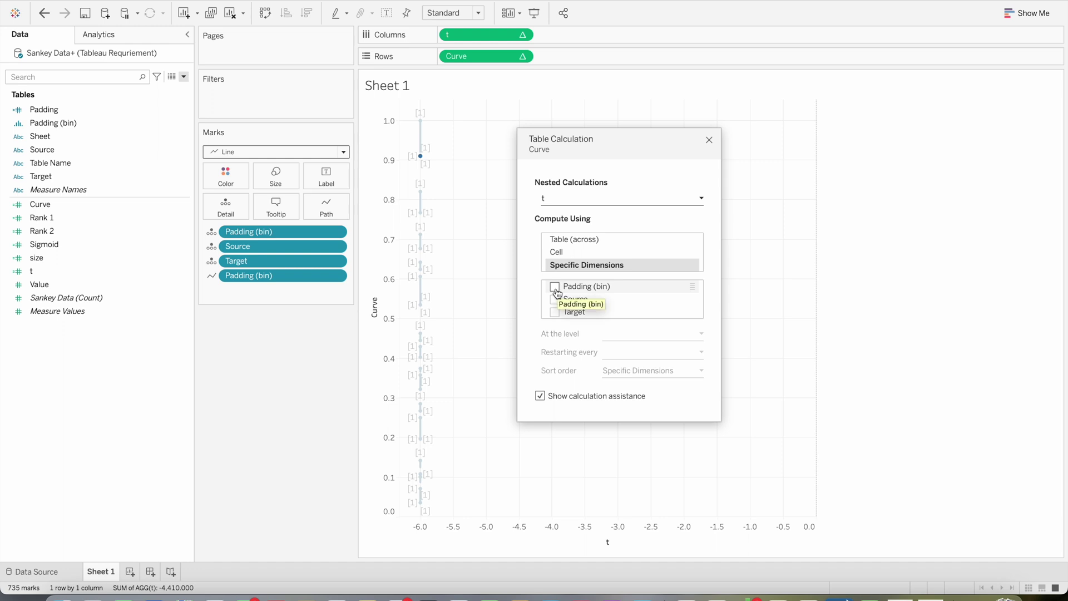
pyautogui.click(555, 287)
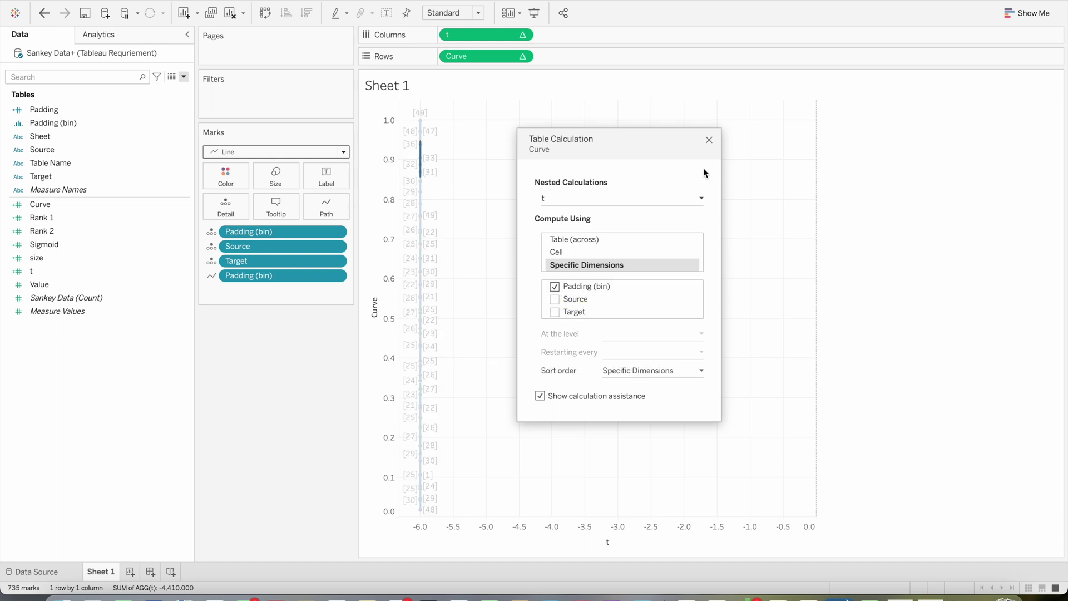
pyautogui.click(709, 140)
# Edit the table calculation of t on Columns to compute using only the specific dimension Padding (bin).
pyautogui.rightClick(460, 37)
pyautogui.click(513, 185)
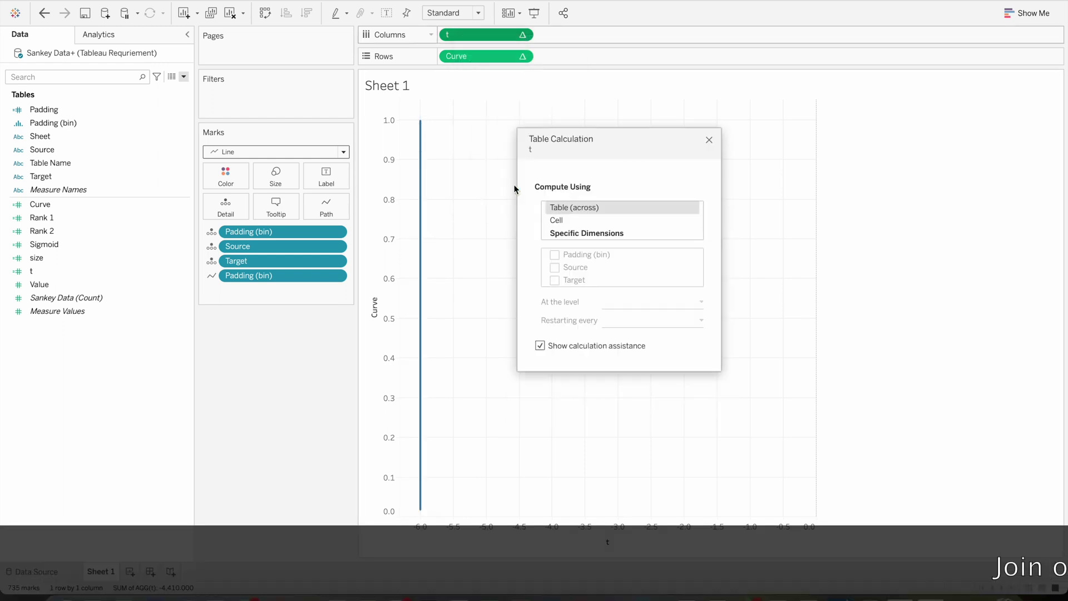
pyautogui.click(573, 233)
pyautogui.click(564, 255)
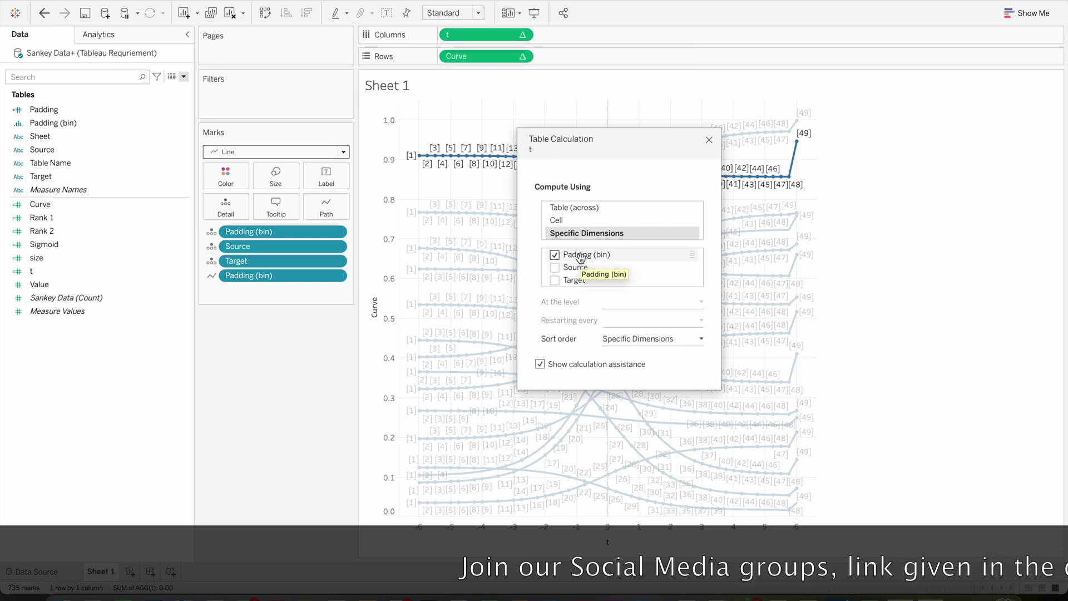
pyautogui.click(710, 140)
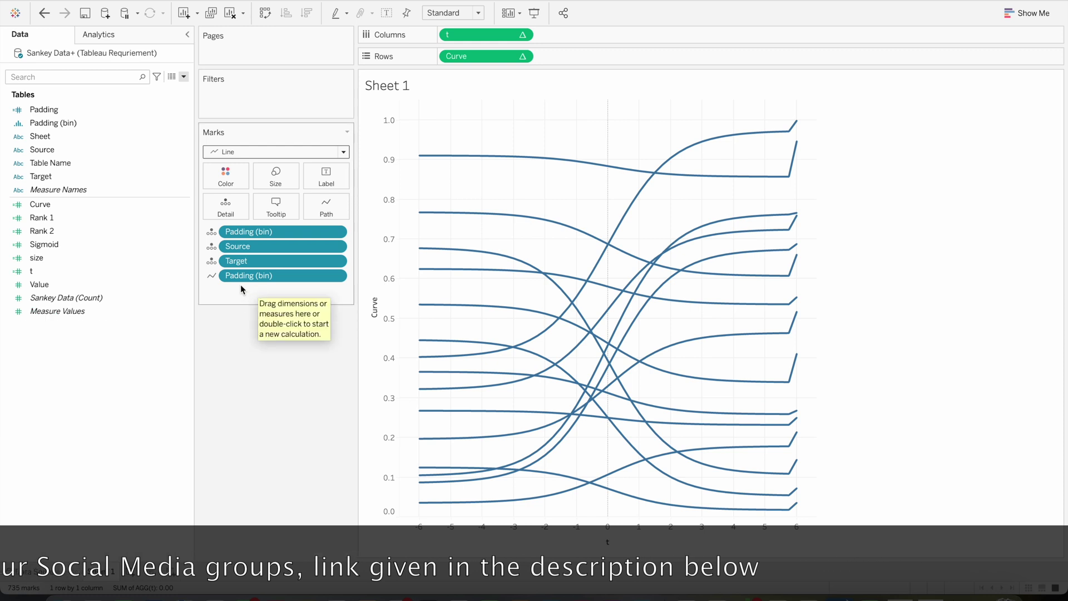
# Color the curves by Source and increase their line thickness.
pyautogui.moveTo(72, 150); pyautogui.dragTo(222, 180)
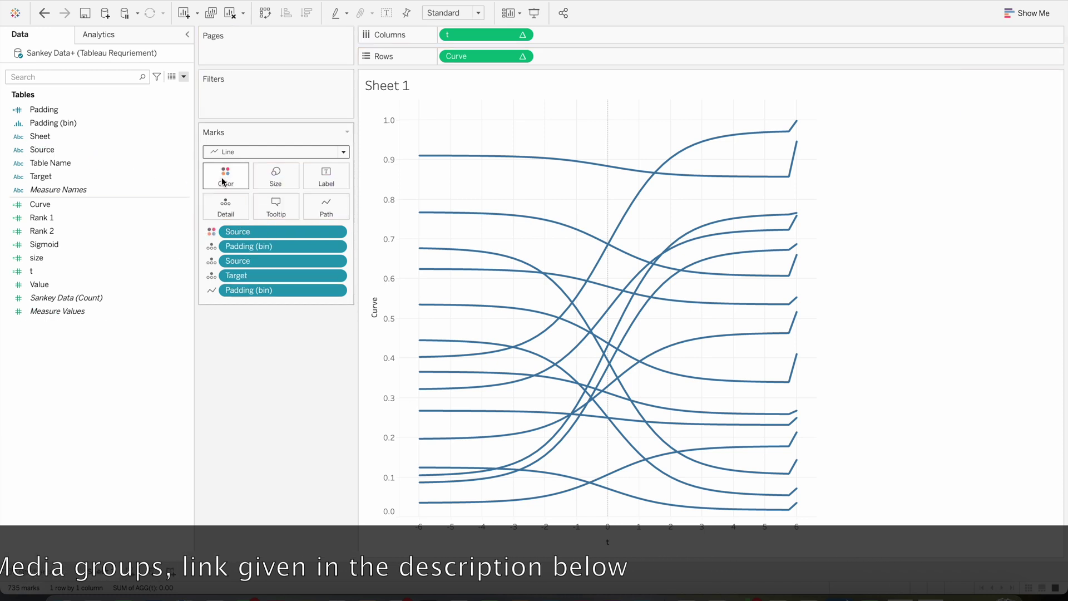
pyautogui.click(276, 173)
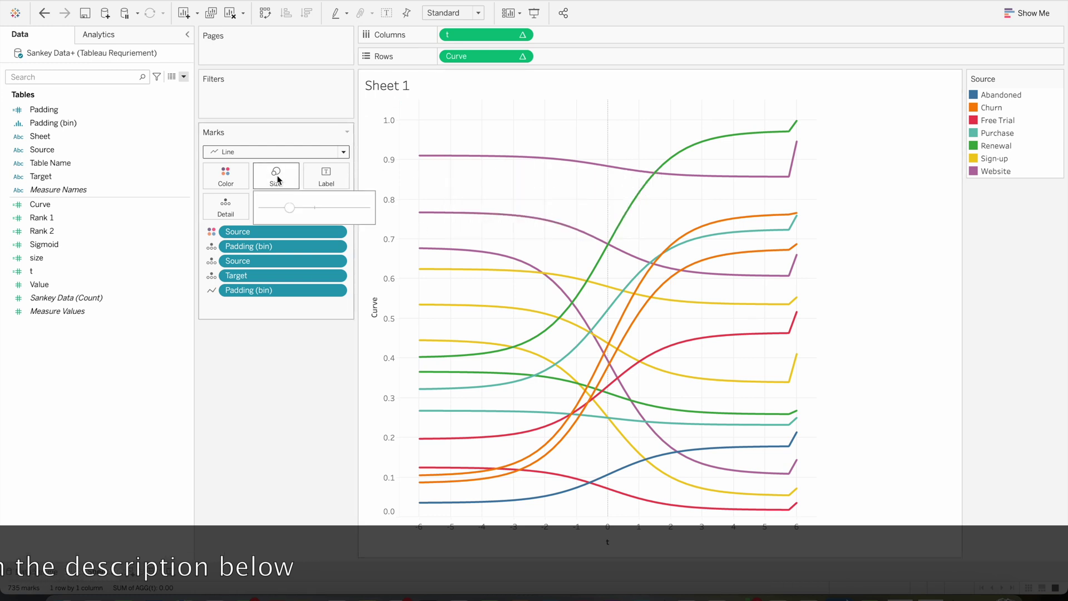
pyautogui.click(312, 207)
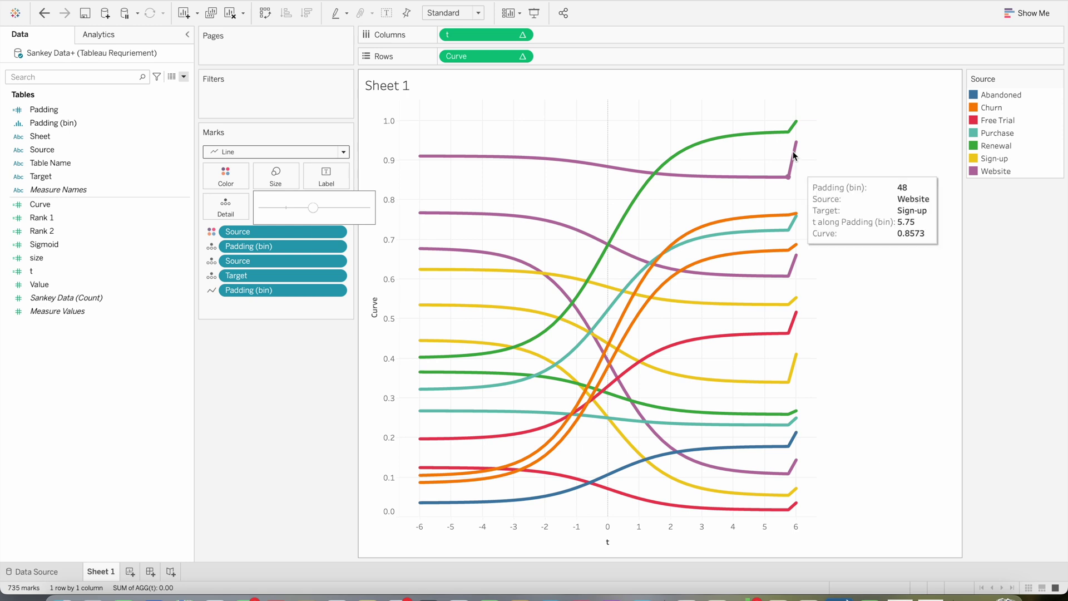
# Fix the t axis range from -6 to 5.5, leaving the scale not reversed.
pyautogui.doubleClick(715, 532)
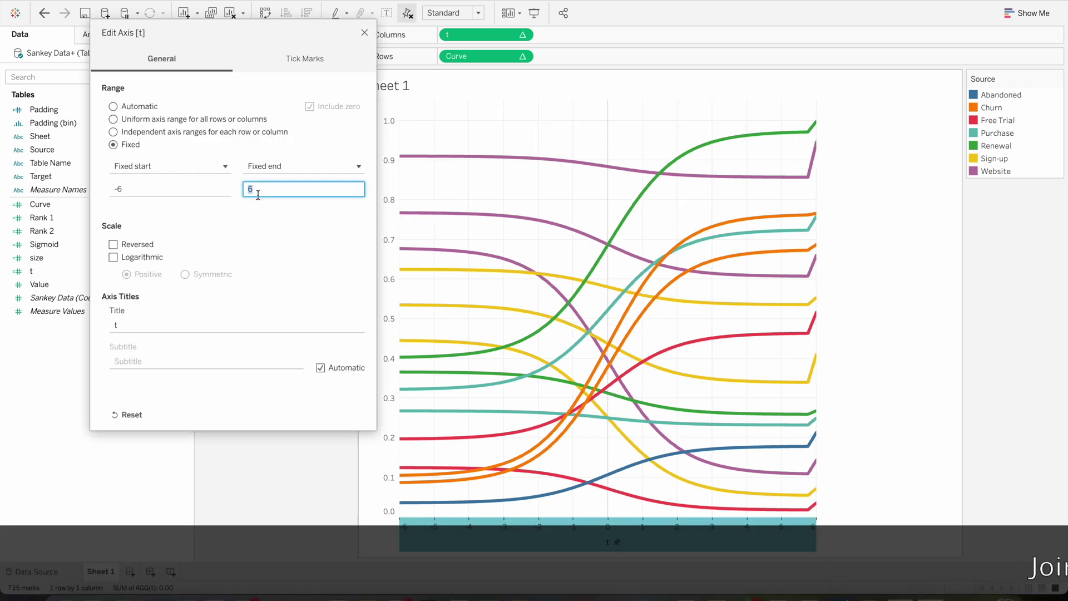
pyautogui.press('Tab')
pyautogui.press('space')
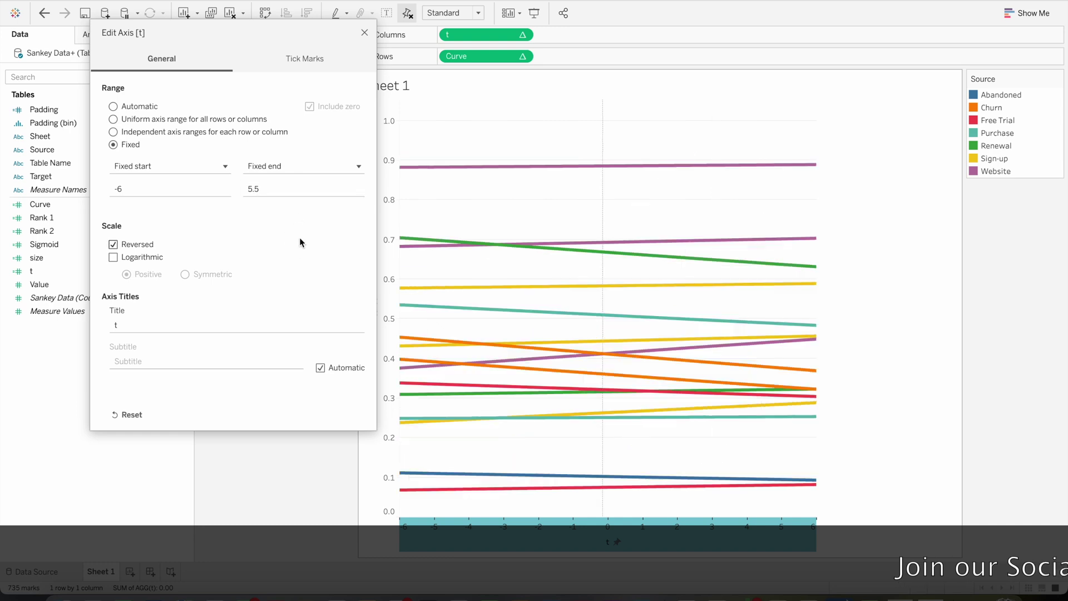
pyautogui.click(130, 243)
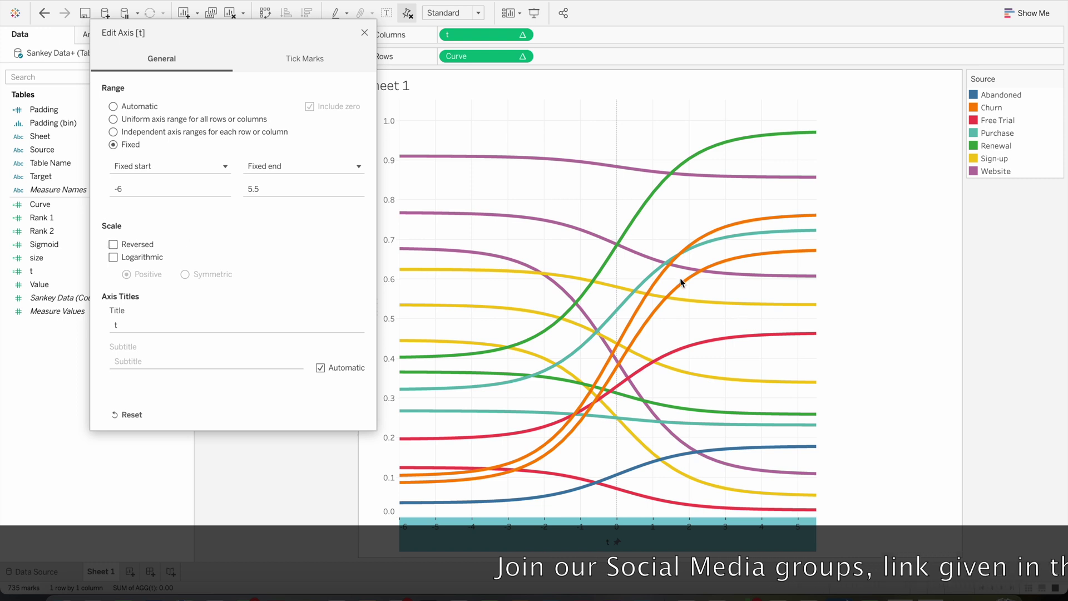
pyautogui.moveTo(241, 27); pyautogui.dragTo(283, 38)
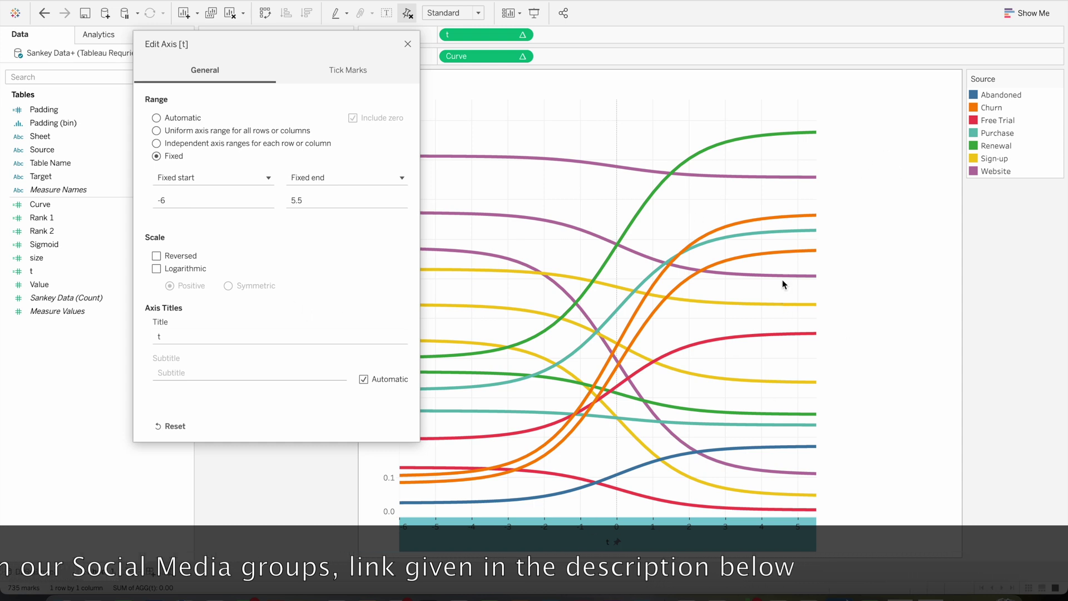
pyautogui.click(408, 44)
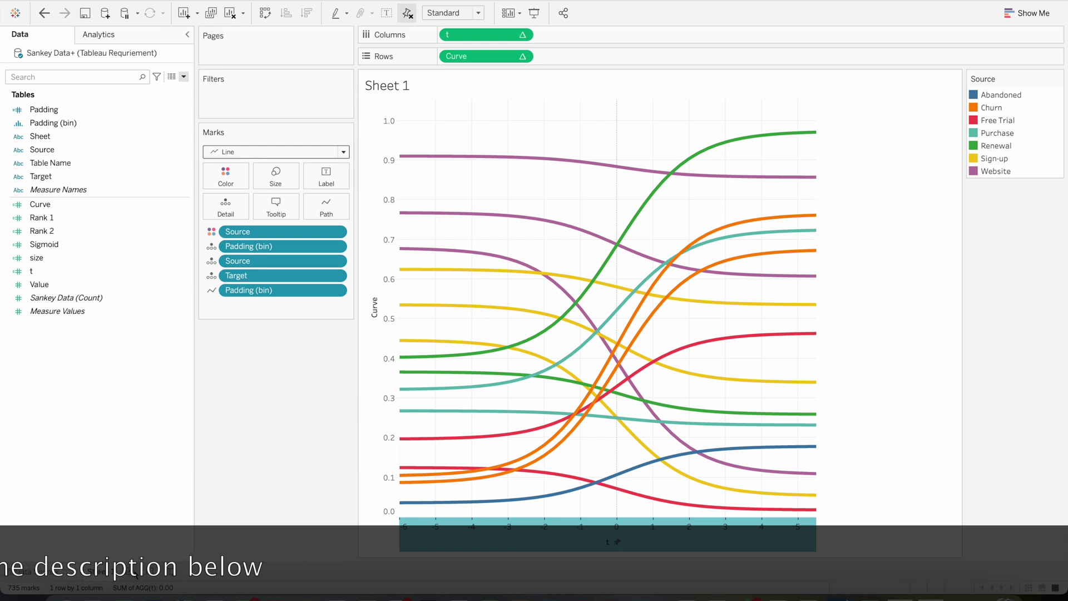
# Create a new worksheet with a stacked bar showing Value on Rows, colored by Source.
pyautogui.hotkey('ctrl', 'm')
pyautogui.click(55, 151)
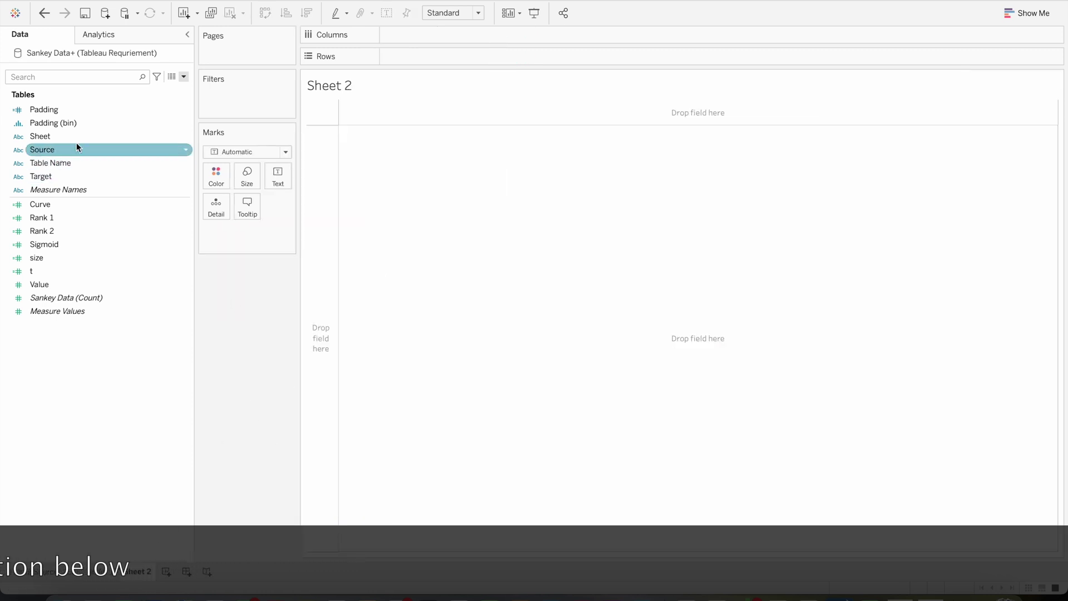
pyautogui.moveTo(49, 154); pyautogui.dragTo(276, 179)
pyautogui.moveTo(248, 232); pyautogui.dragTo(210, 181)
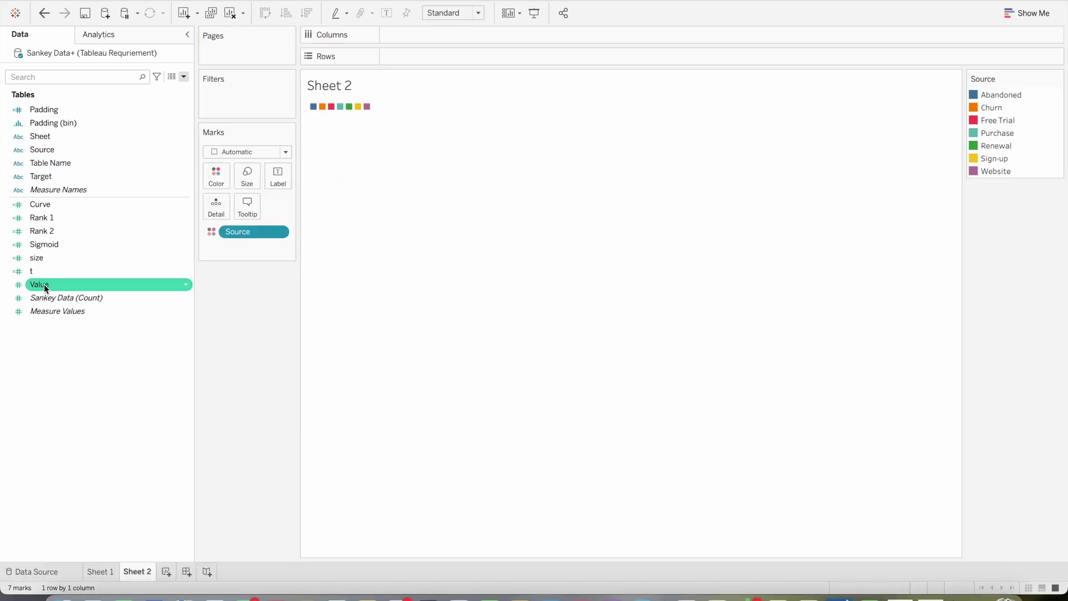
pyautogui.moveTo(42, 284); pyautogui.dragTo(406, 60)
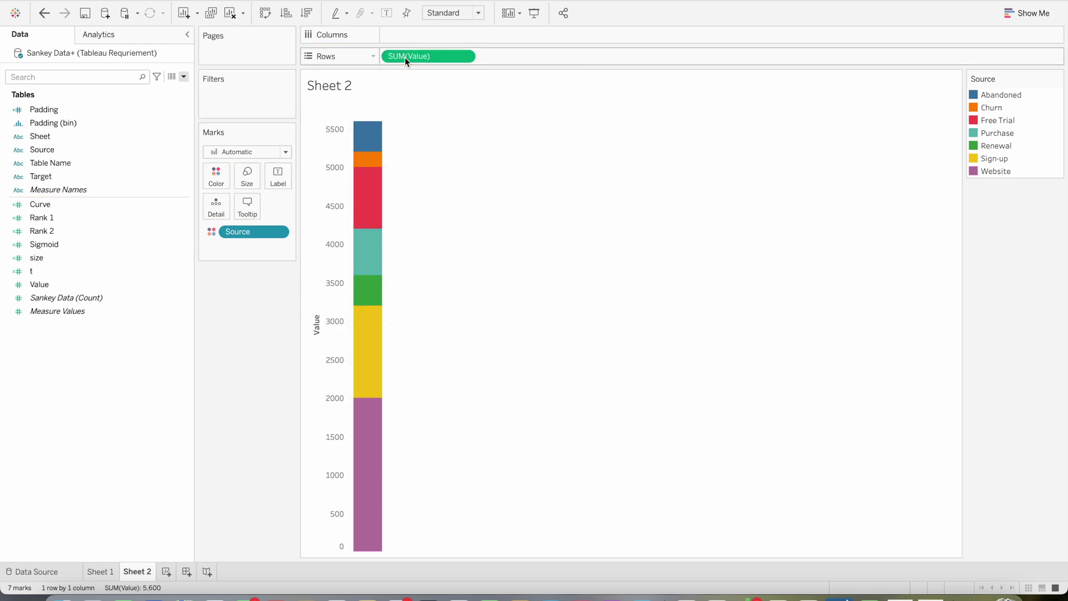
# Apply a Percent of Total quick table calculation to the Value measure on Rows.
pyautogui.rightClick(406, 60)
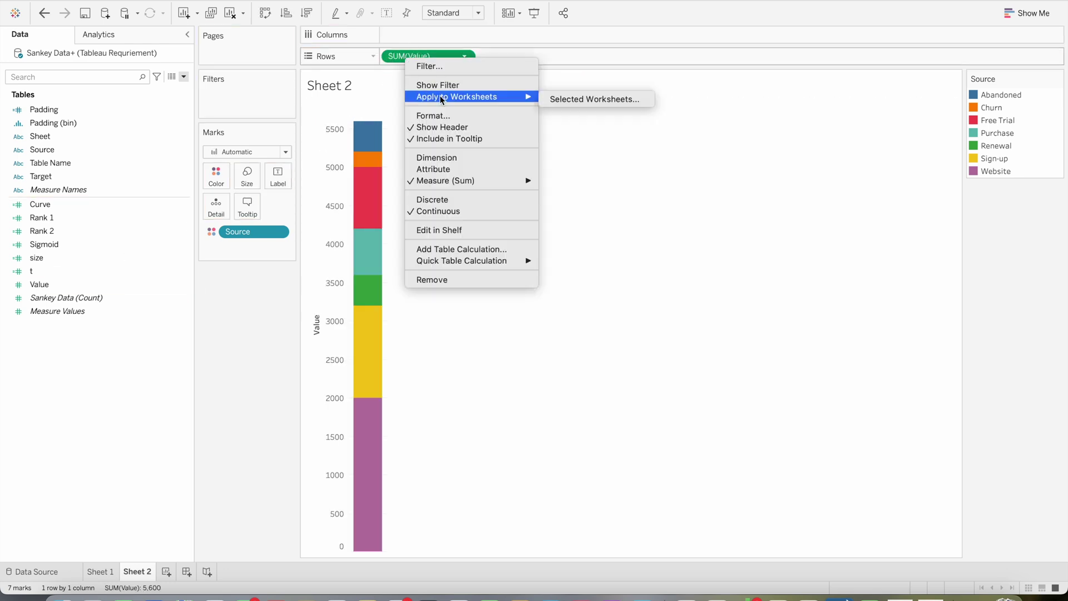
pyautogui.moveTo(453, 262)
pyautogui.click(609, 297)
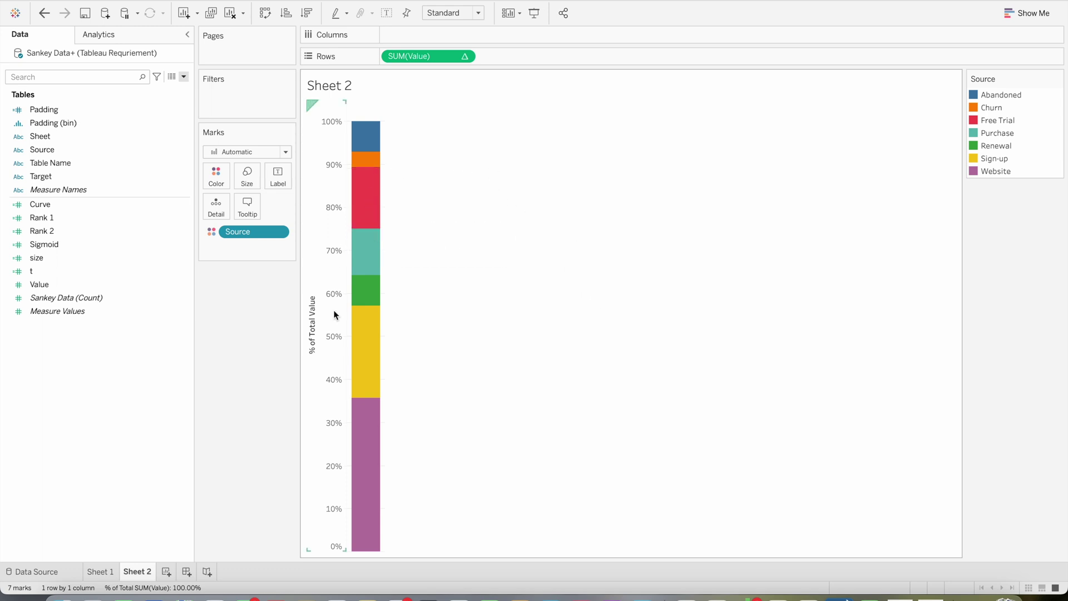
# Duplicate Sheet 2 and replace Source with Target as the color field in the copy.
pyautogui.rightClick(139, 576)
pyautogui.click(179, 459)
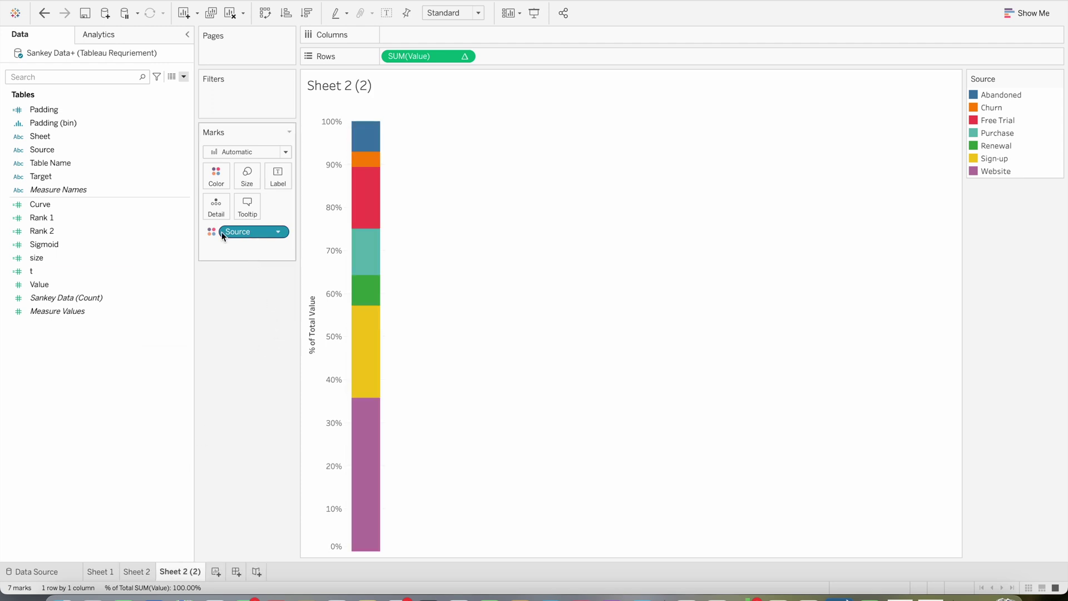
pyautogui.moveTo(75, 177); pyautogui.dragTo(236, 232)
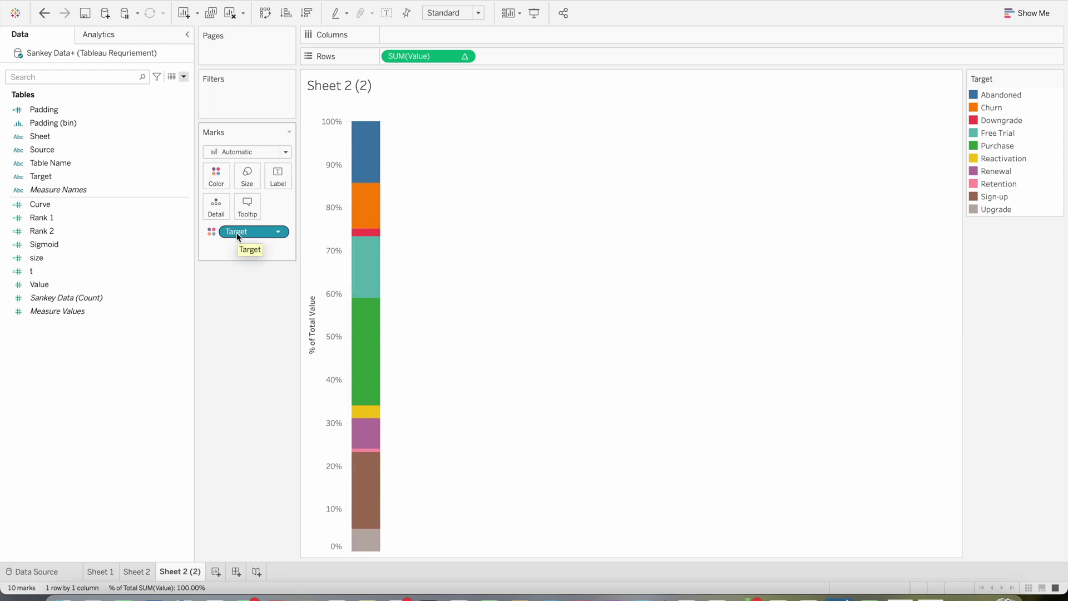
# Assign the Nuriel Stone color palette to the Target values.
pyautogui.click(215, 176)
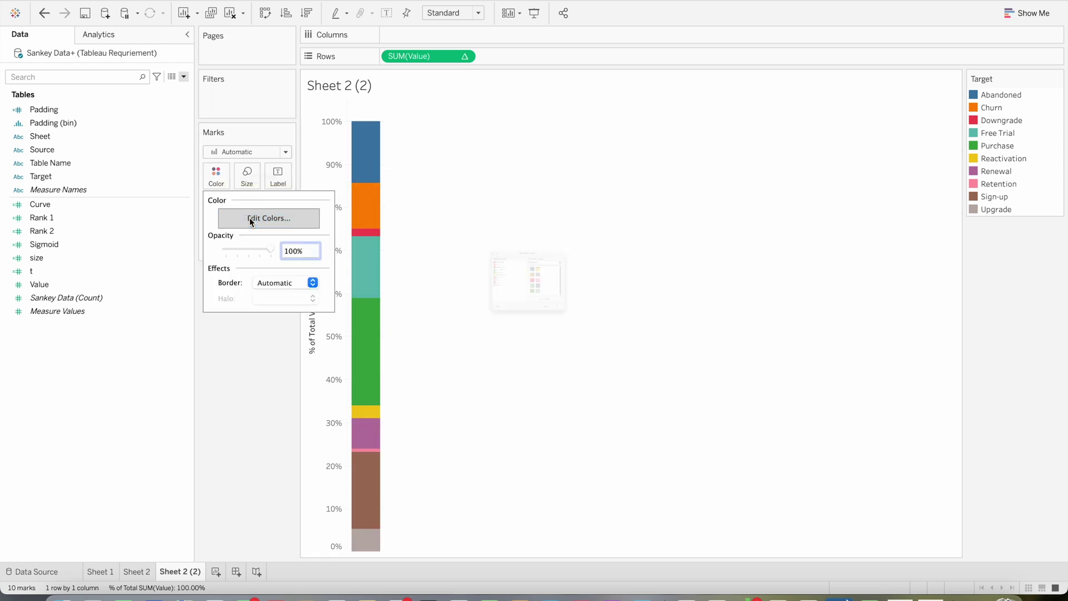
pyautogui.click(572, 199)
pyautogui.click(578, 290)
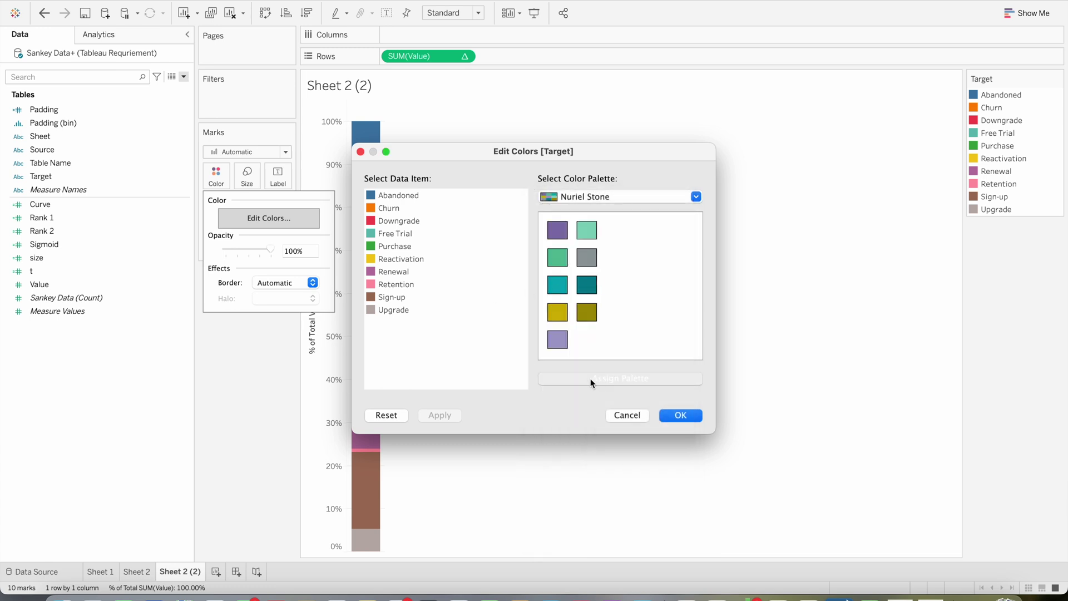
pyautogui.click(591, 378)
pyautogui.click(625, 316)
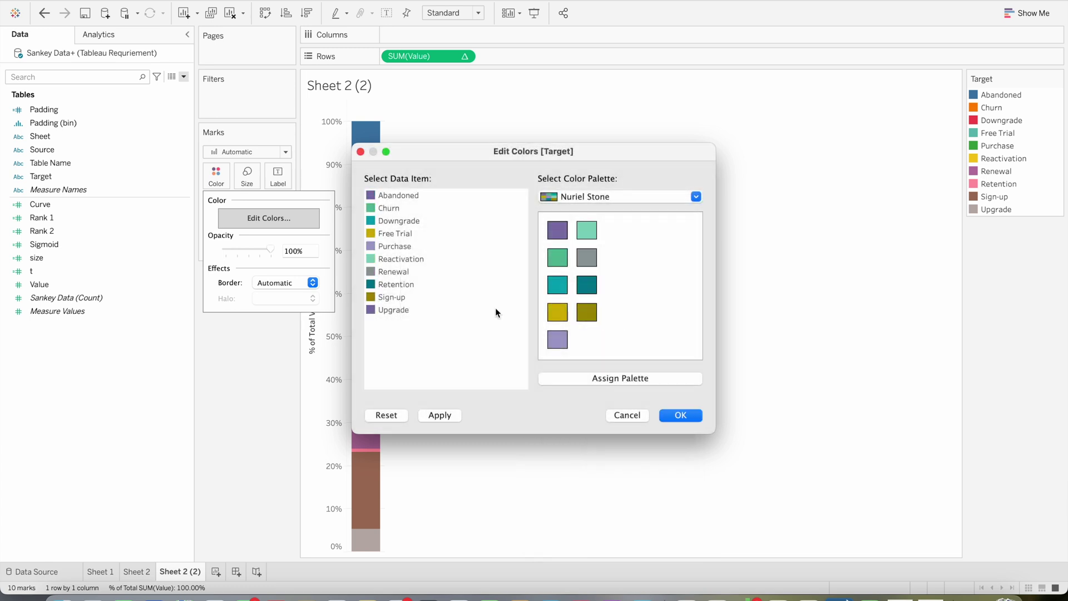
pyautogui.click(694, 417)
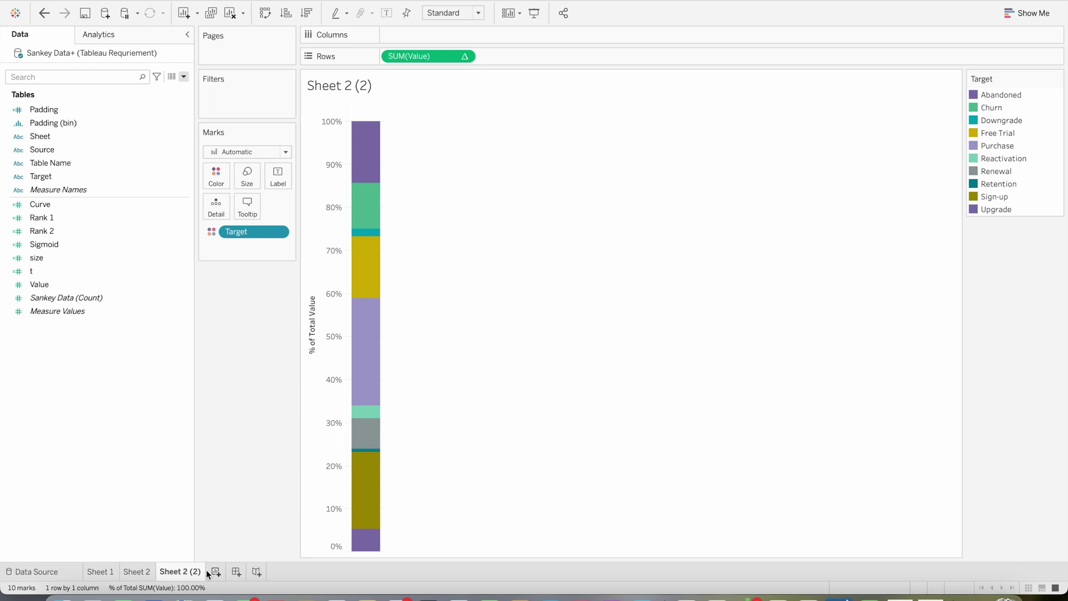
# Create a new dashboard and place Sheet 1 with the curves on it.
pyautogui.click(237, 577)
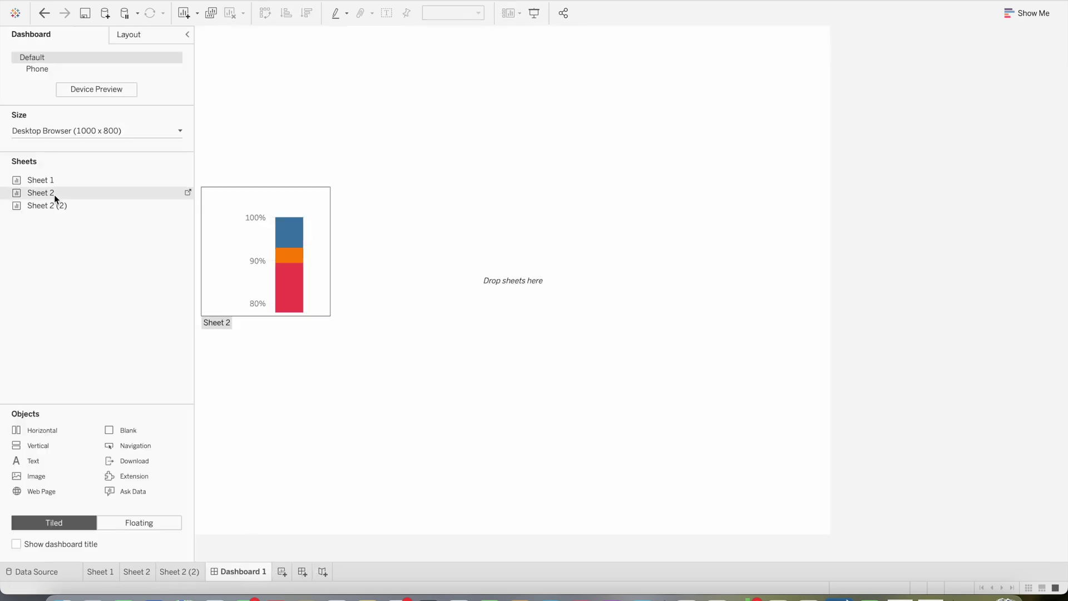
pyautogui.moveTo(59, 183); pyautogui.dragTo(473, 273)
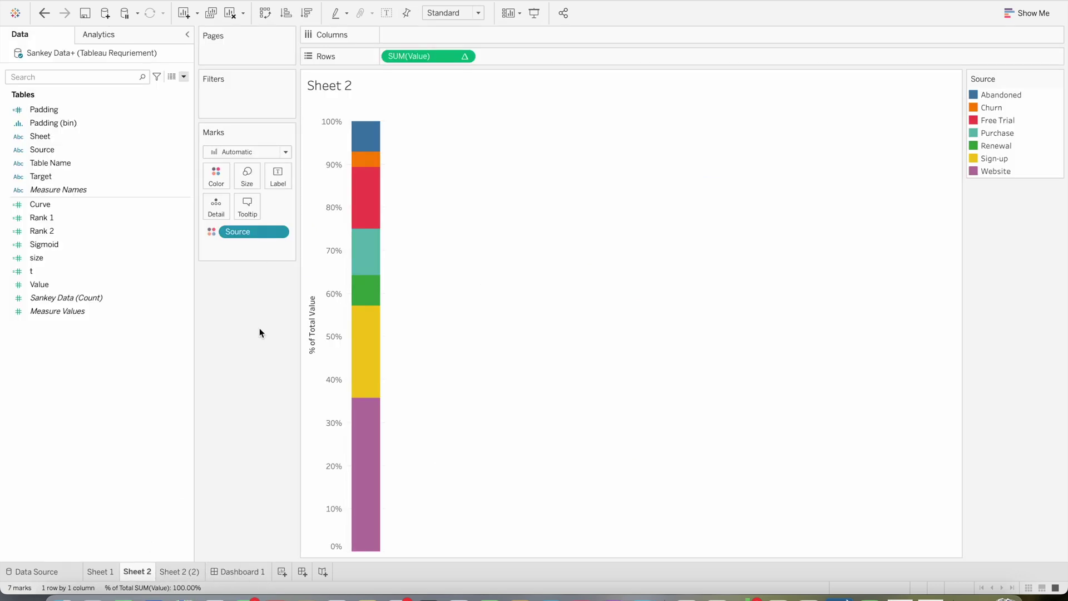
# Label the Sheet 2 bar segments with Source and increase the bar size to the maximum.
pyautogui.click(278, 177)
pyautogui.click(309, 205)
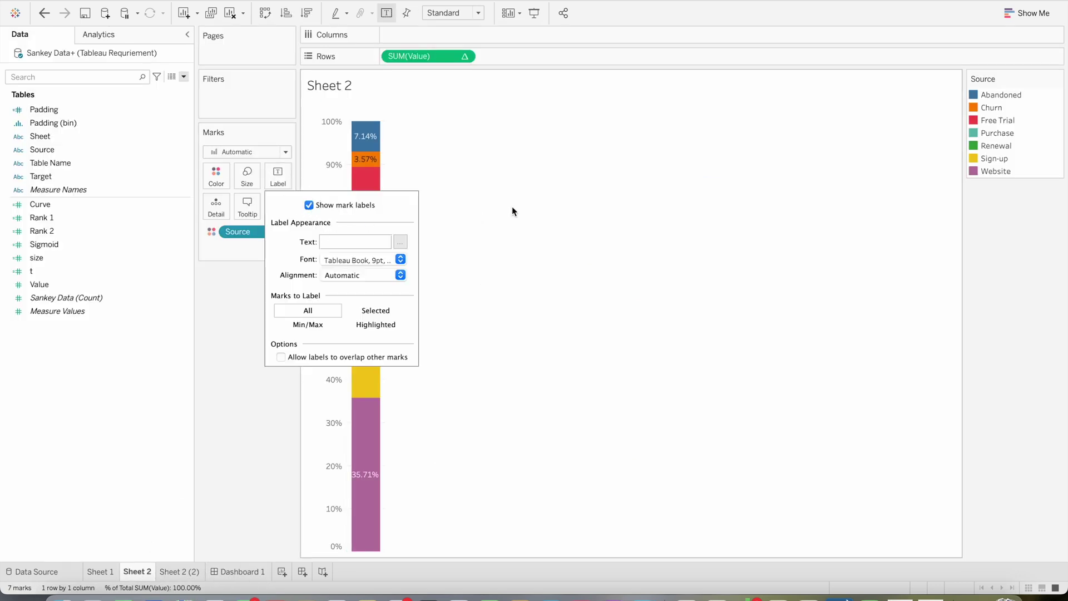
pyautogui.moveTo(42, 150); pyautogui.dragTo(274, 179)
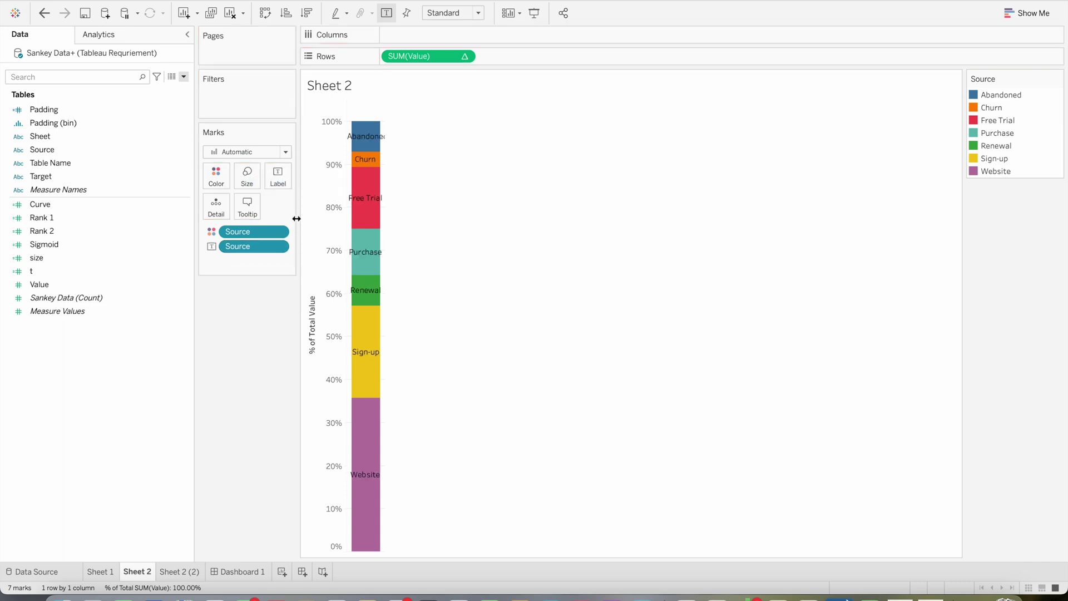
pyautogui.moveTo(296, 217); pyautogui.dragTo(360, 217)
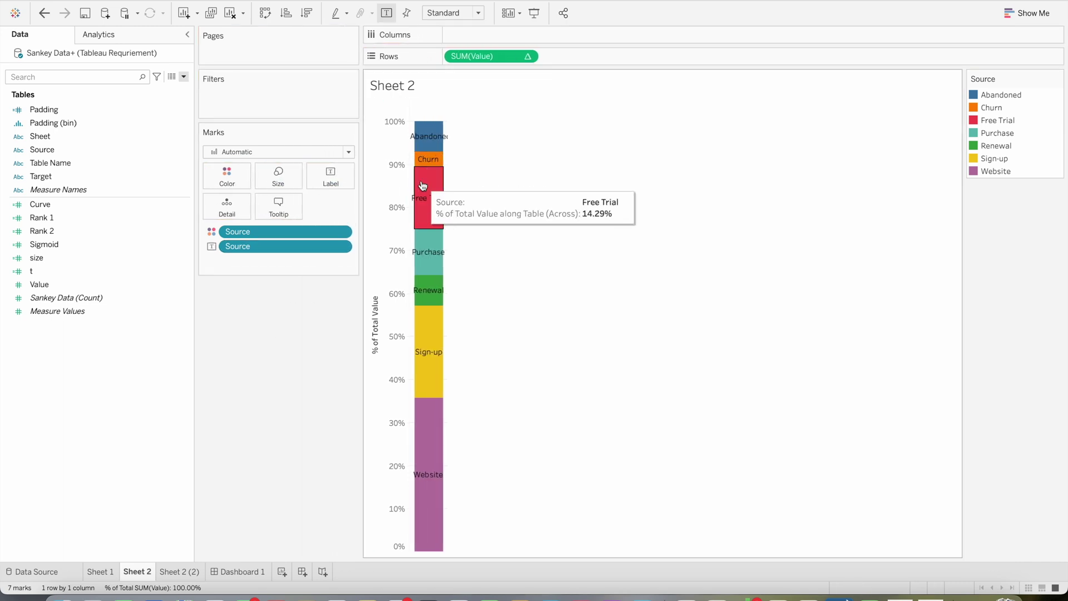
pyautogui.click(299, 183)
pyautogui.moveTo(327, 210); pyautogui.dragTo(382, 217)
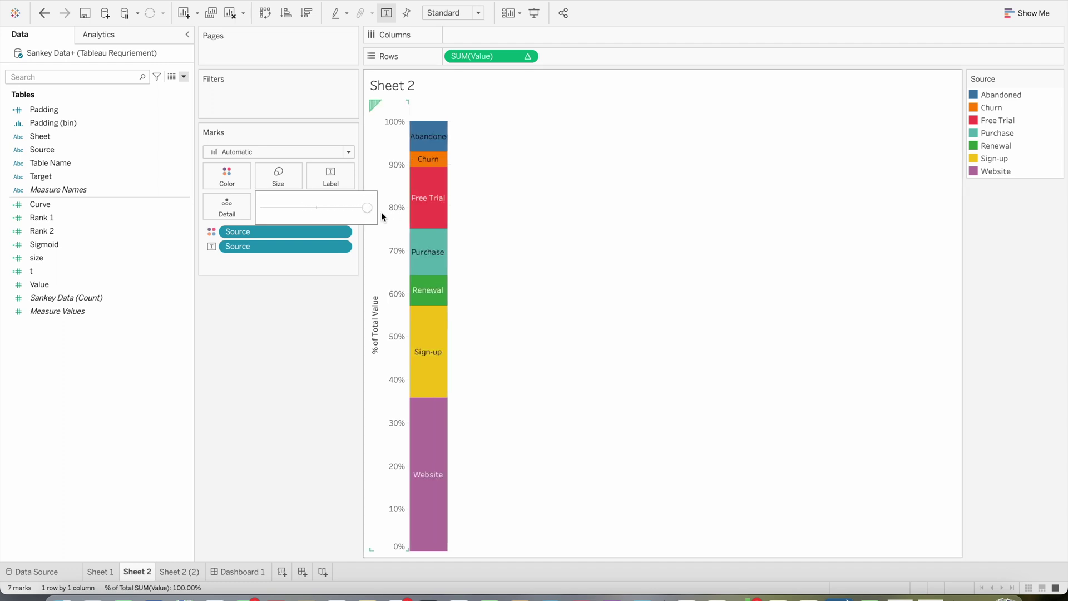
pyautogui.click(291, 420)
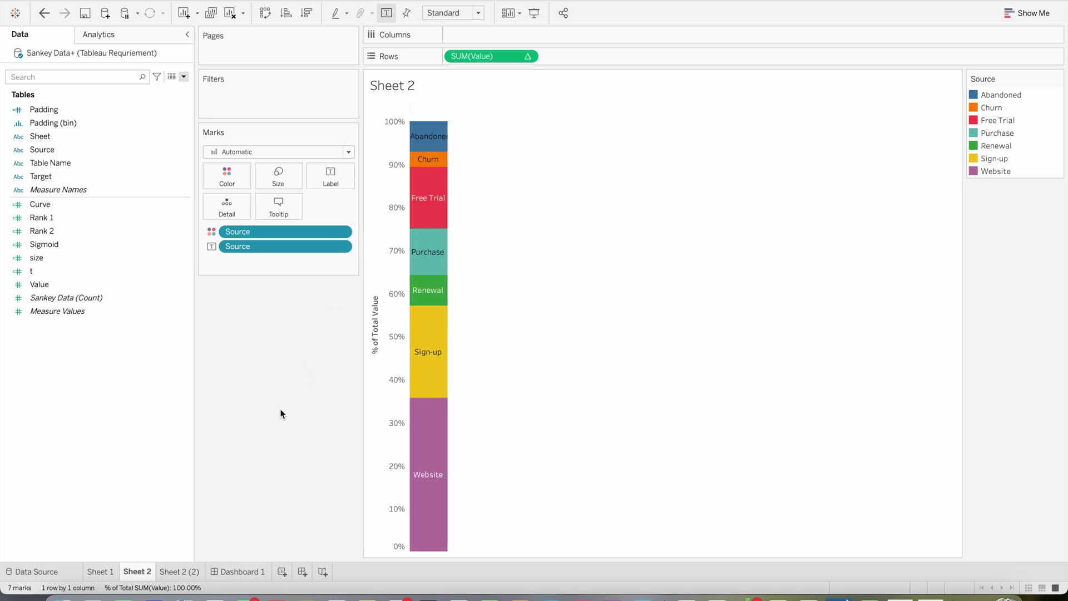
# Label the bar segments in Sheet 2 (2) with Target and widen the bar.
pyautogui.click(181, 577)
pyautogui.moveTo(27, 174); pyautogui.dragTo(346, 210)
pyautogui.click(247, 174)
pyautogui.click(486, 199)
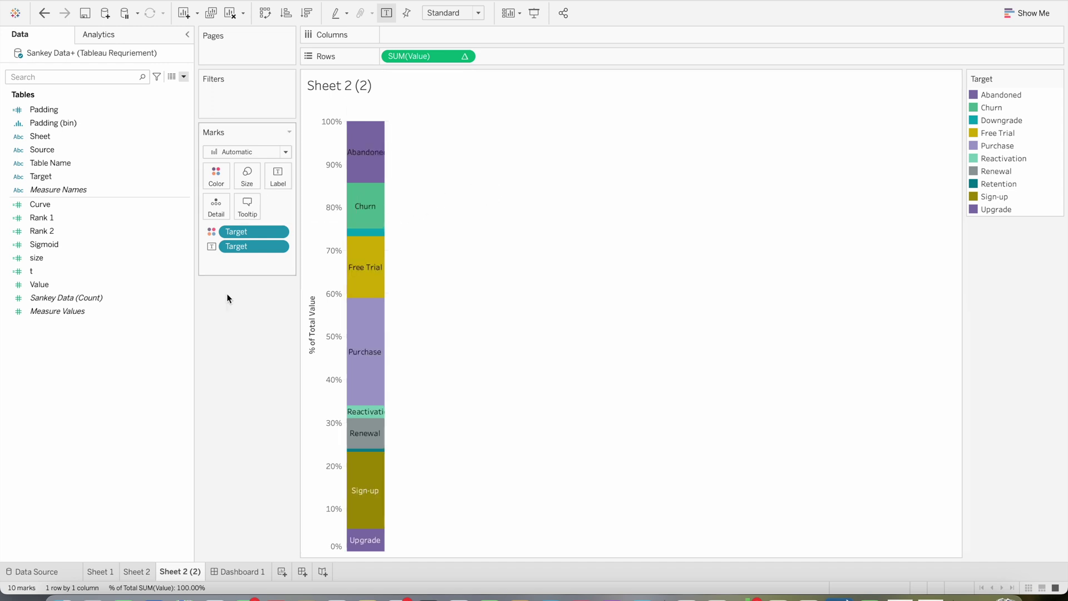
# Add Sheet 2 to the left of the curves on Dashboard 1 and Sheet 2 (2) to their right.
pyautogui.click(241, 571)
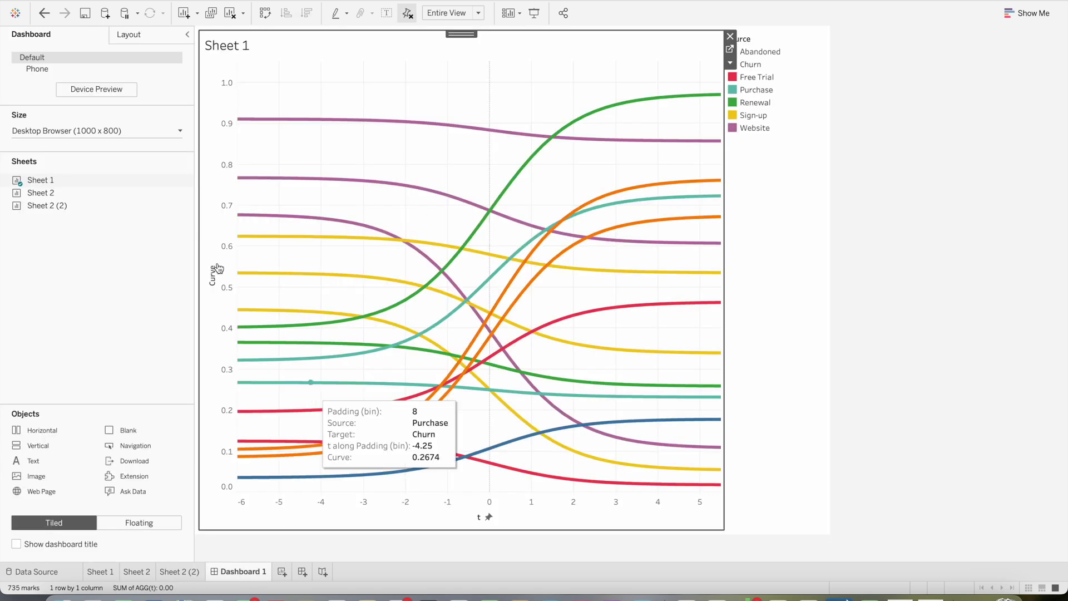
pyautogui.moveTo(53, 197); pyautogui.dragTo(230, 212)
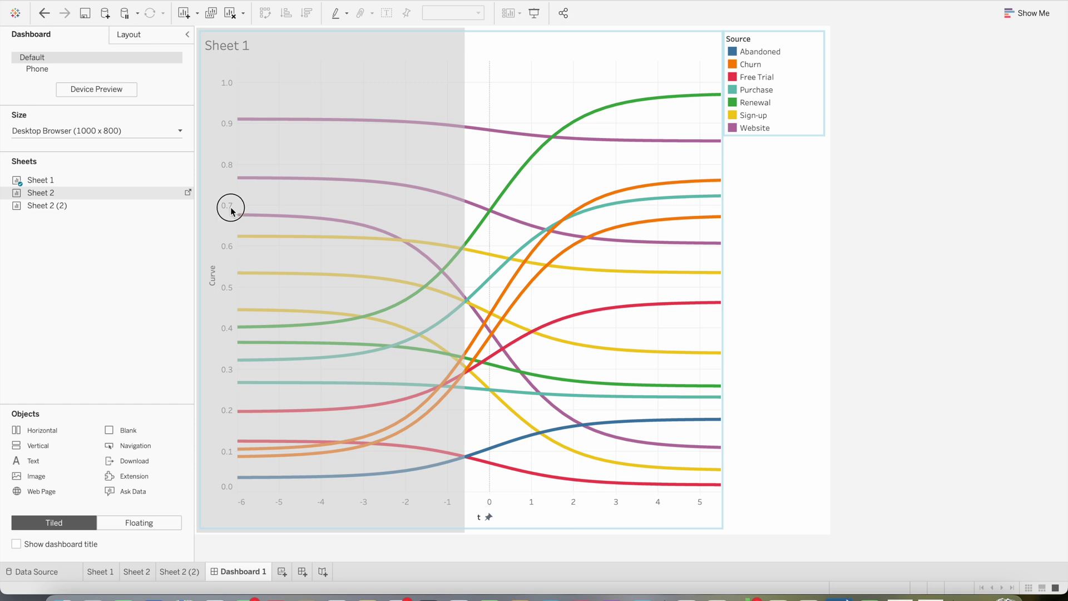
pyautogui.moveTo(231, 211); pyautogui.dragTo(231, 212)
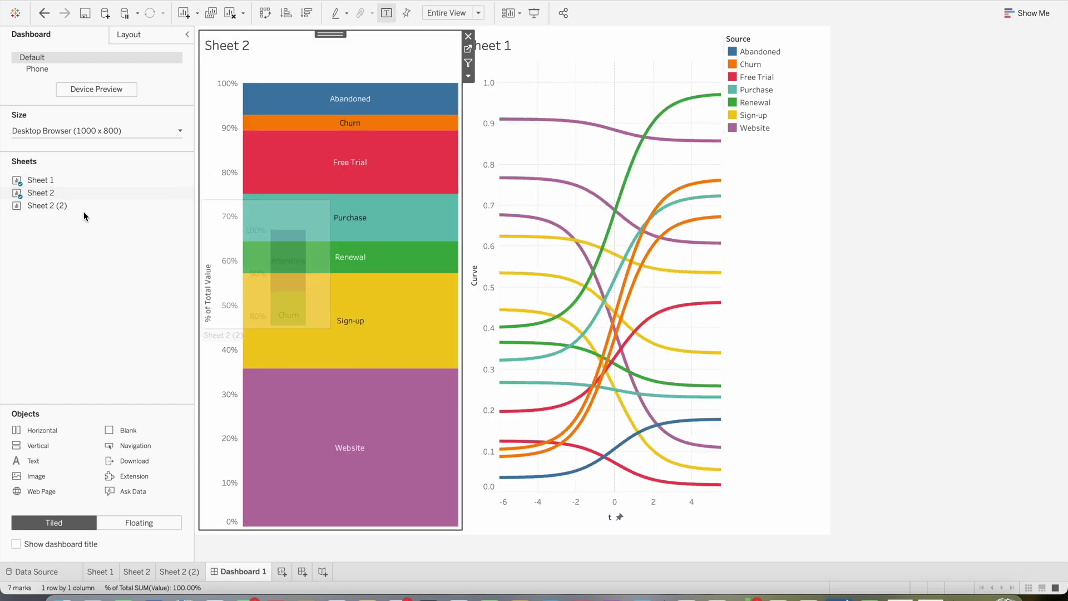
pyautogui.moveTo(84, 207)
pyautogui.mouseDown()
pyautogui.moveTo(136, 220)
pyautogui.moveTo(757, 249)
pyautogui.moveTo(719, 254)
pyautogui.mouseUp()
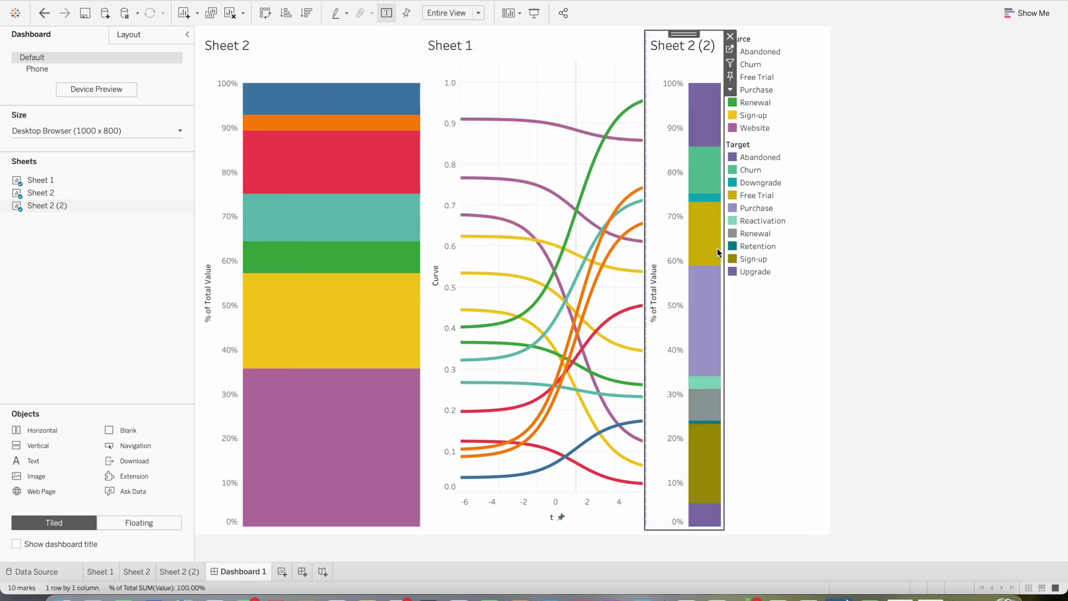
# Delete the dashboard's legend container and hide the titles of all three sheets.
pyautogui.click(832, 37)
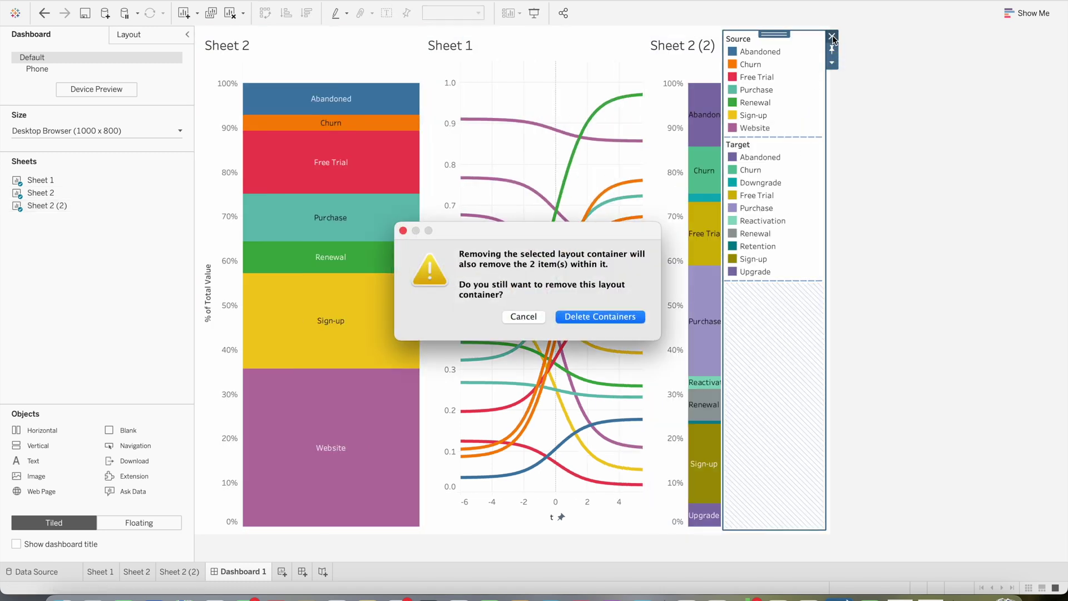
pyautogui.click(591, 316)
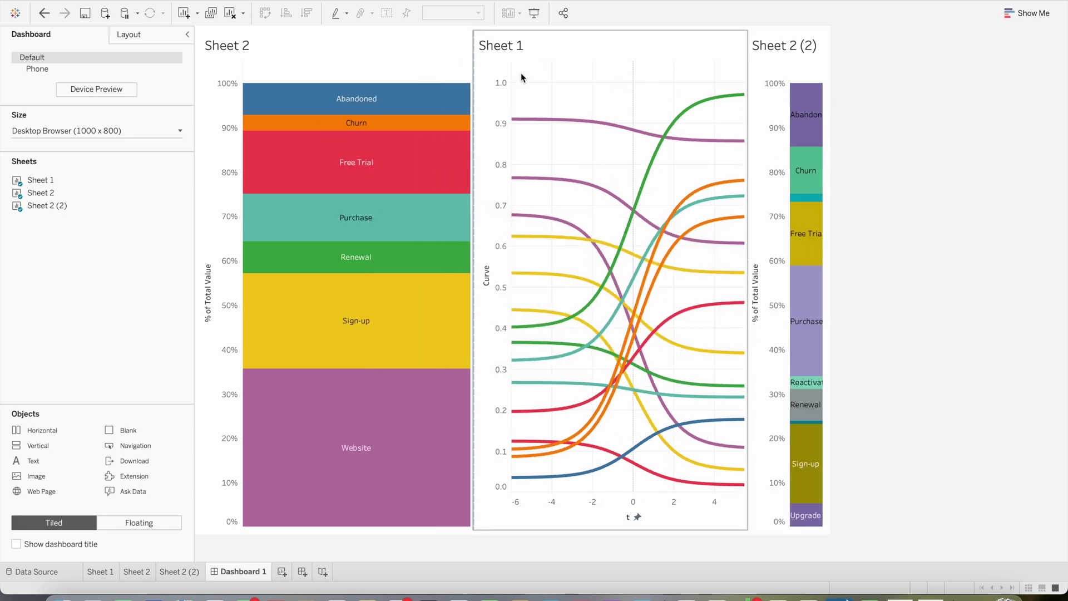
pyautogui.rightClick(300, 40)
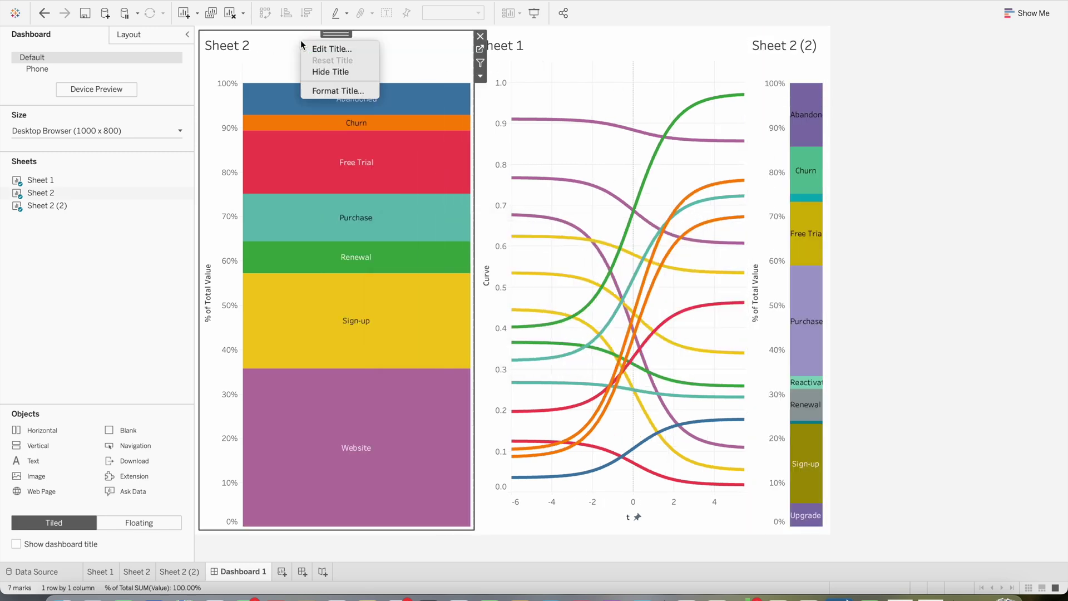
pyautogui.click(329, 69)
pyautogui.rightClick(508, 54)
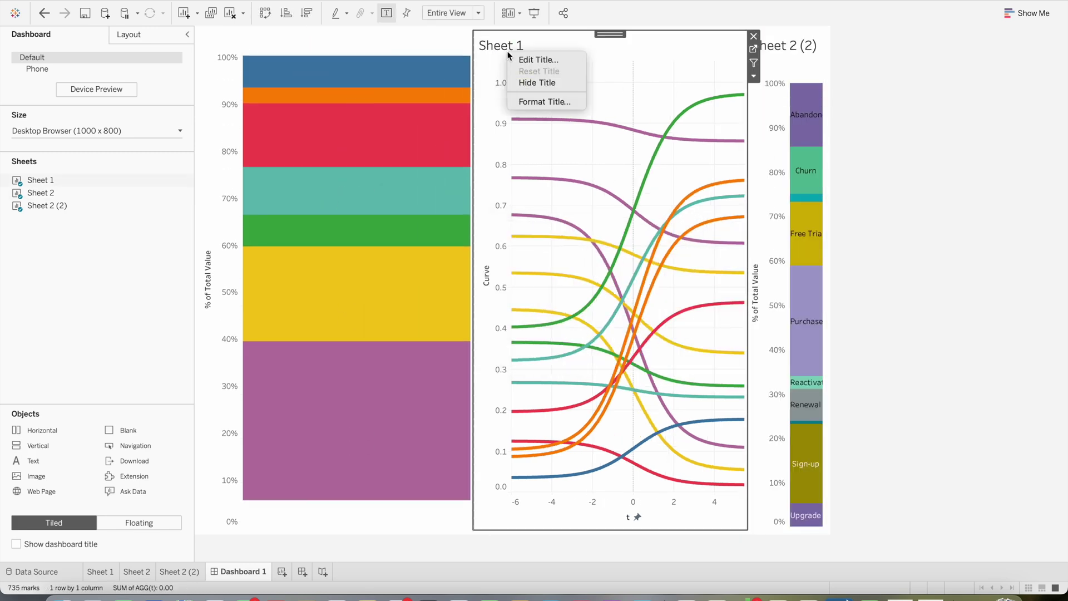
pyautogui.click(537, 82)
pyautogui.rightClick(817, 49)
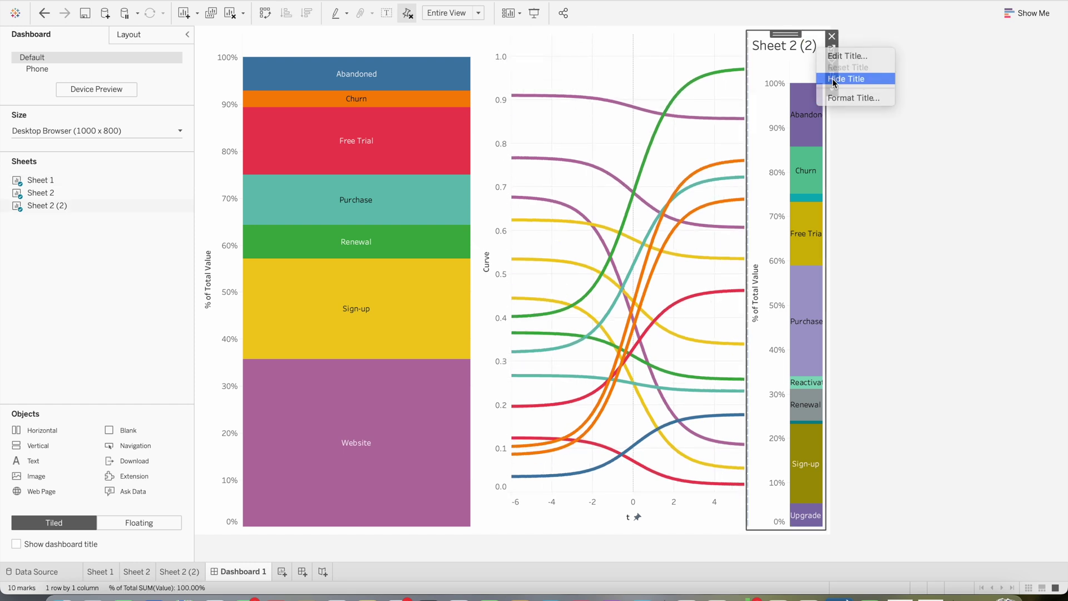
pyautogui.click(838, 80)
# Reverse the scale of the Curve axis and hide the t axis header in the dashboard's curve chart.
pyautogui.rightClick(771, 160)
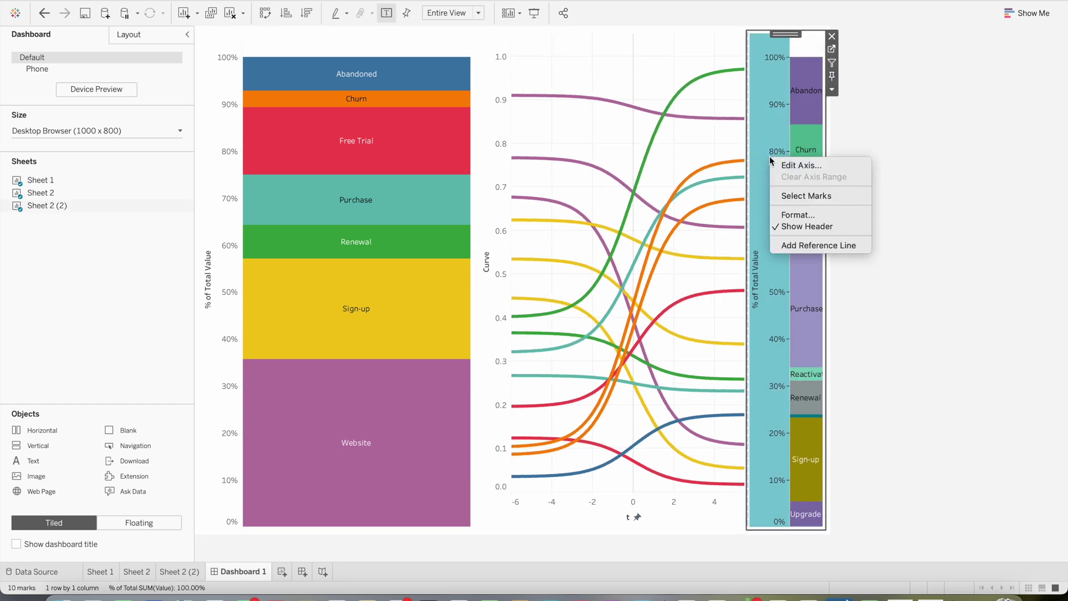
pyautogui.click(953, 177)
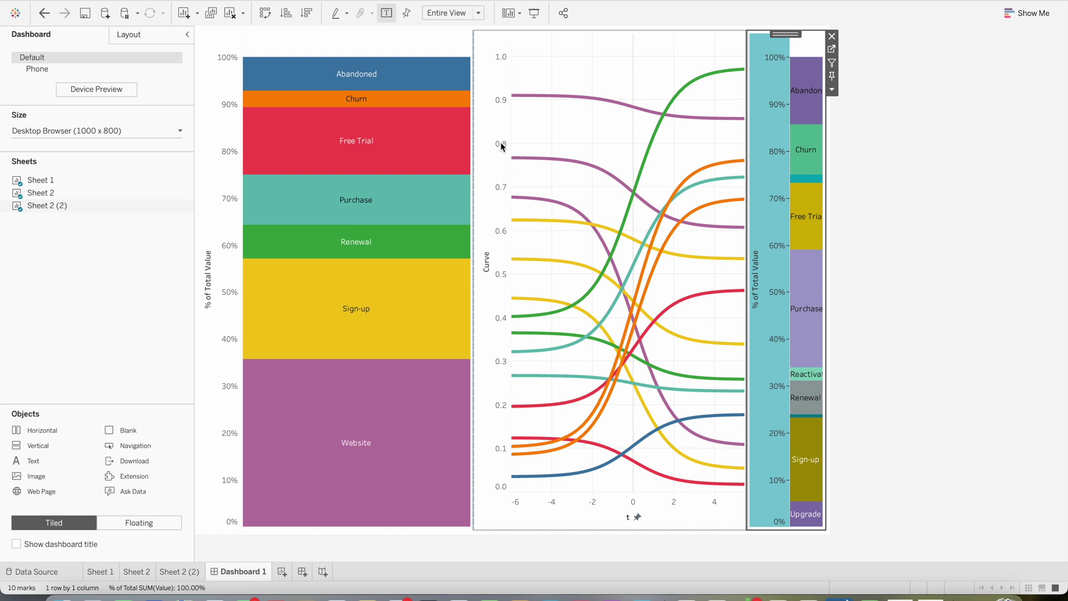
pyautogui.rightClick(499, 189)
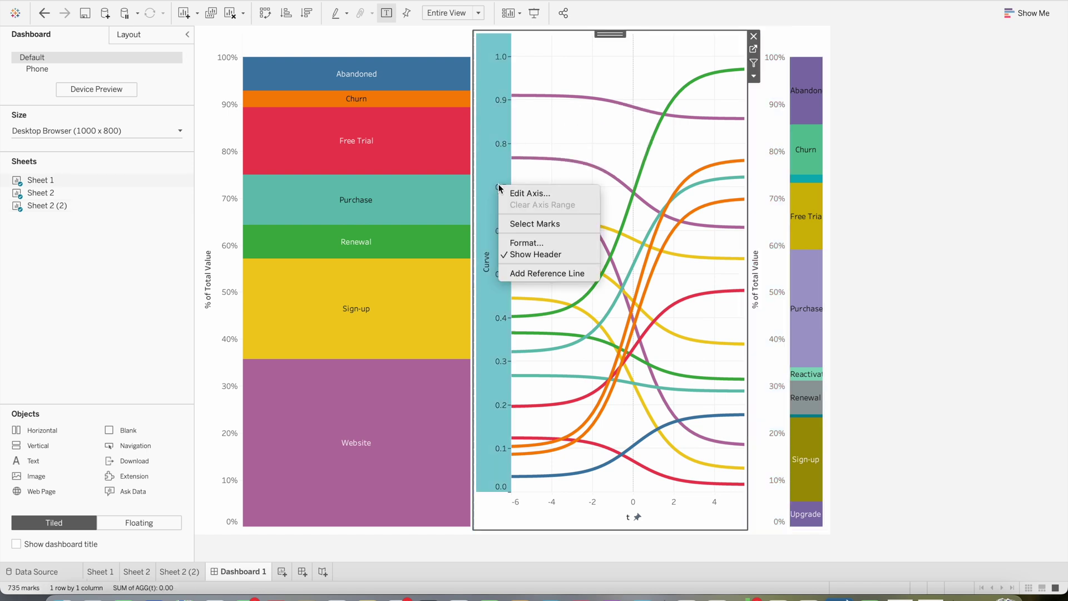
pyautogui.click(523, 195)
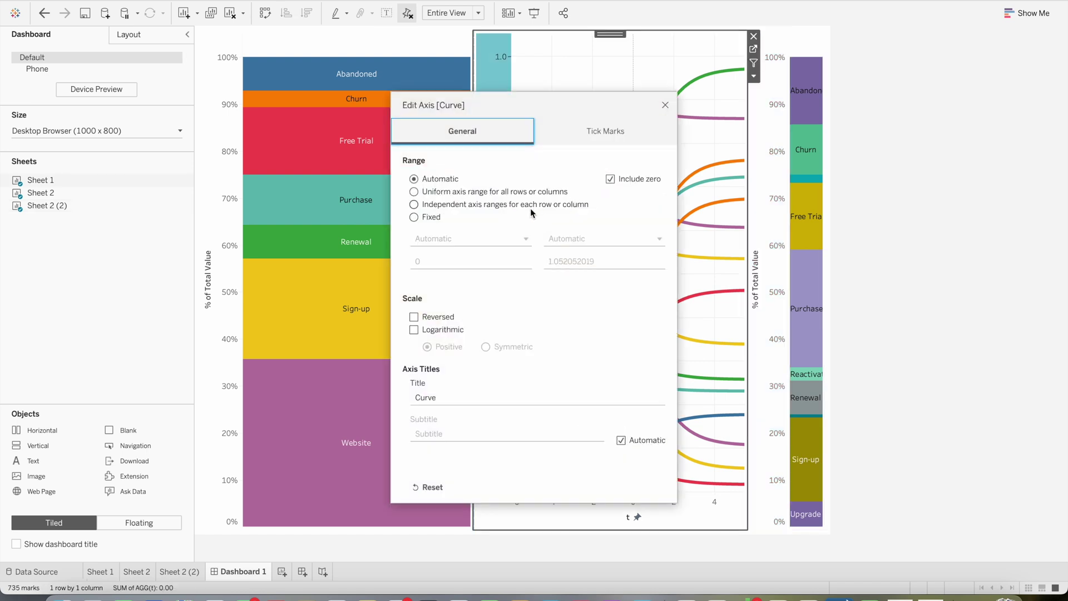
pyautogui.moveTo(517, 106); pyautogui.dragTo(869, 69)
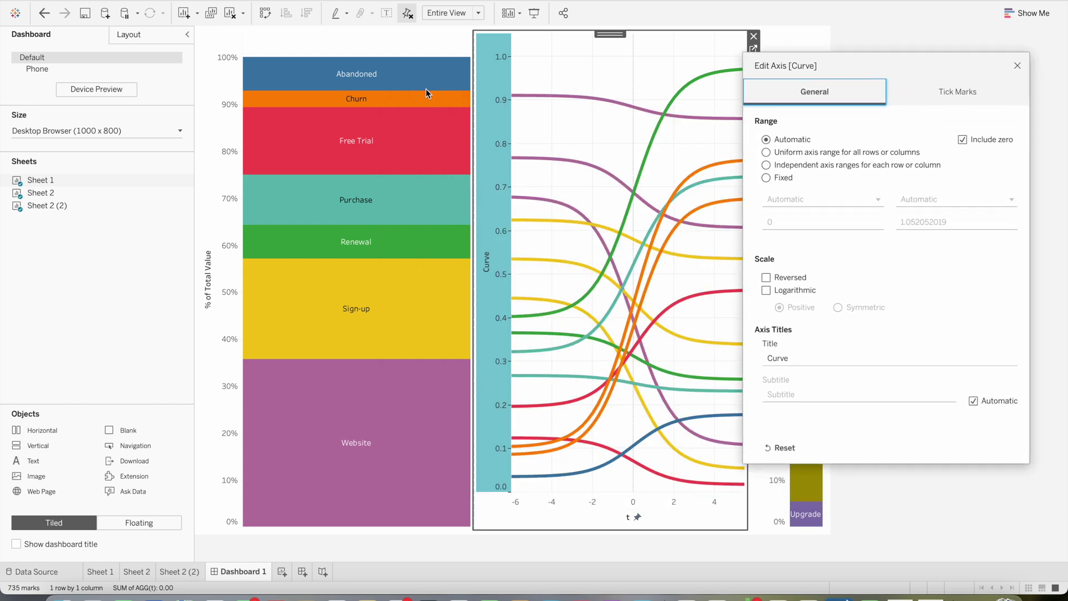
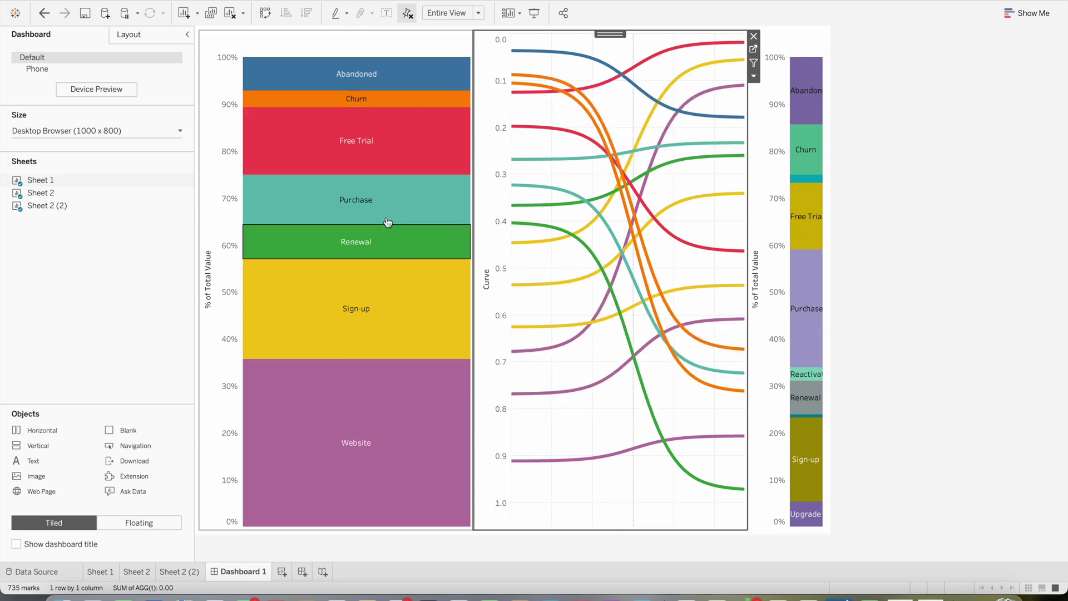
# Fix the % of Total Value axis of the Source bar to a range from 0 to 1.
pyautogui.rightClick(219, 93)
pyautogui.click(240, 106)
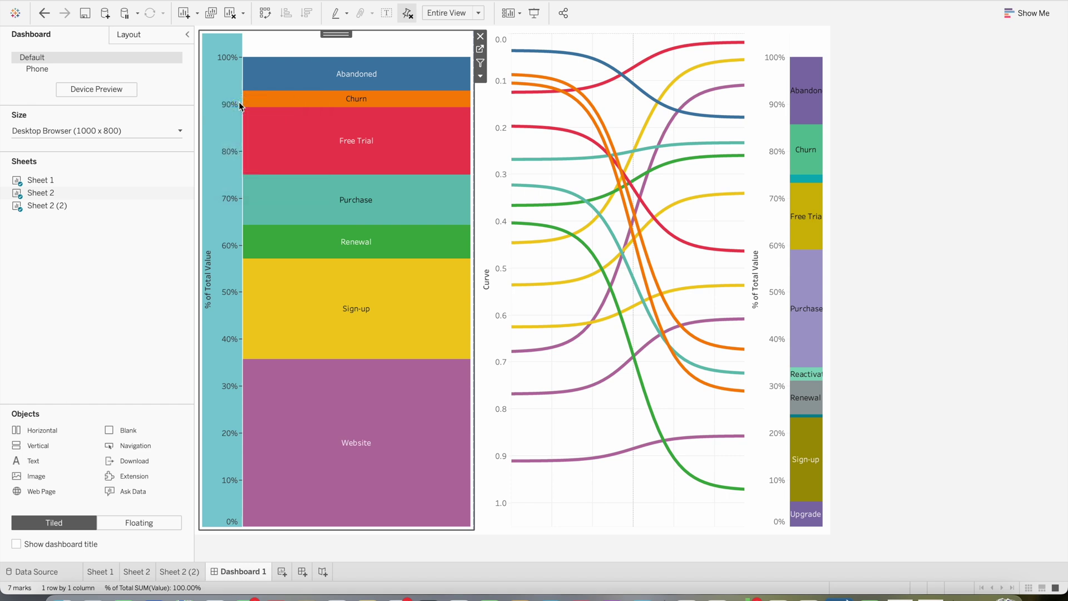
pyautogui.click(432, 218)
pyautogui.click(565, 265)
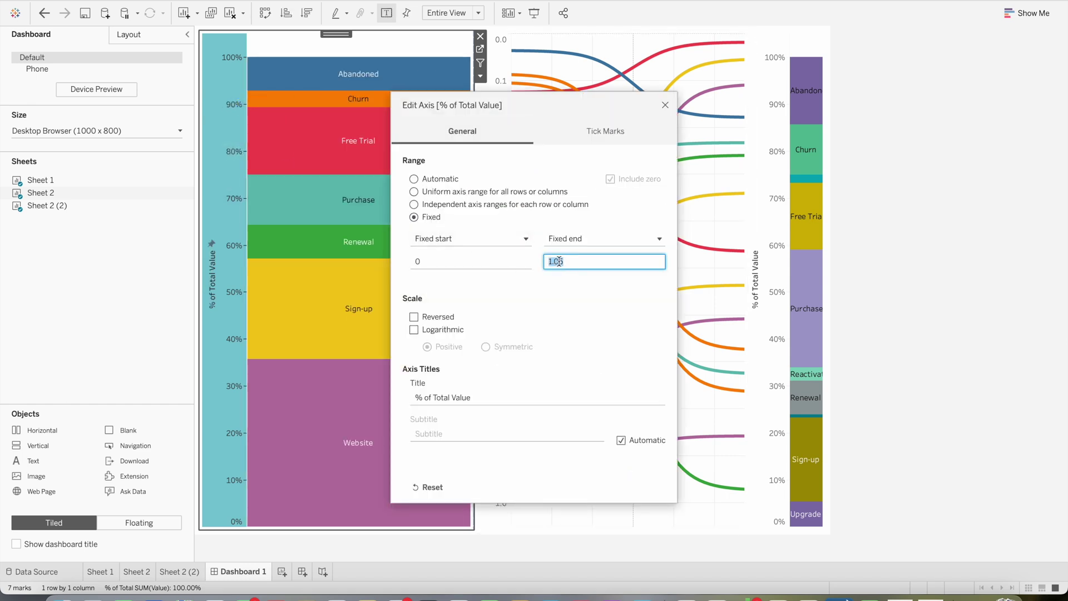
pyautogui.click(594, 302)
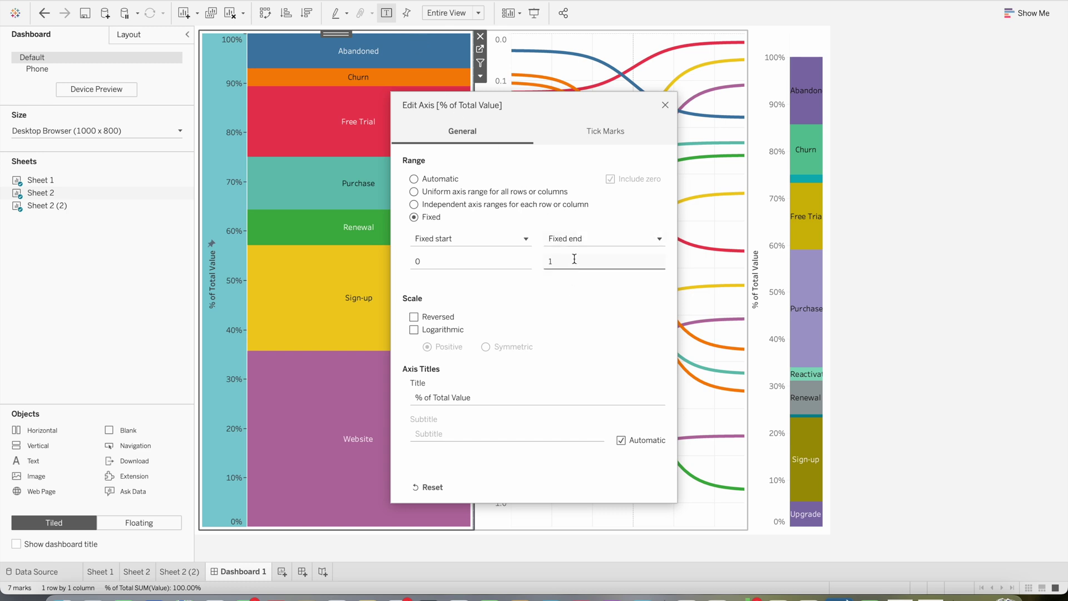
pyautogui.click(666, 105)
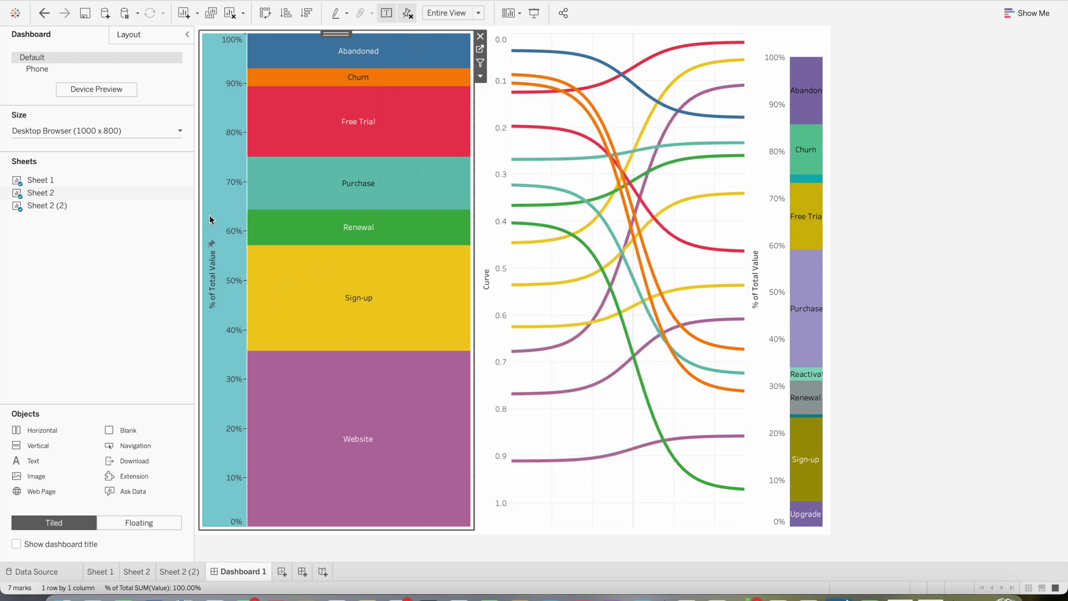
# Hide the % of Total Value axis header of the Source bar and the Curve axis header of the curve chart.
pyautogui.rightClick(215, 215)
pyautogui.click(257, 282)
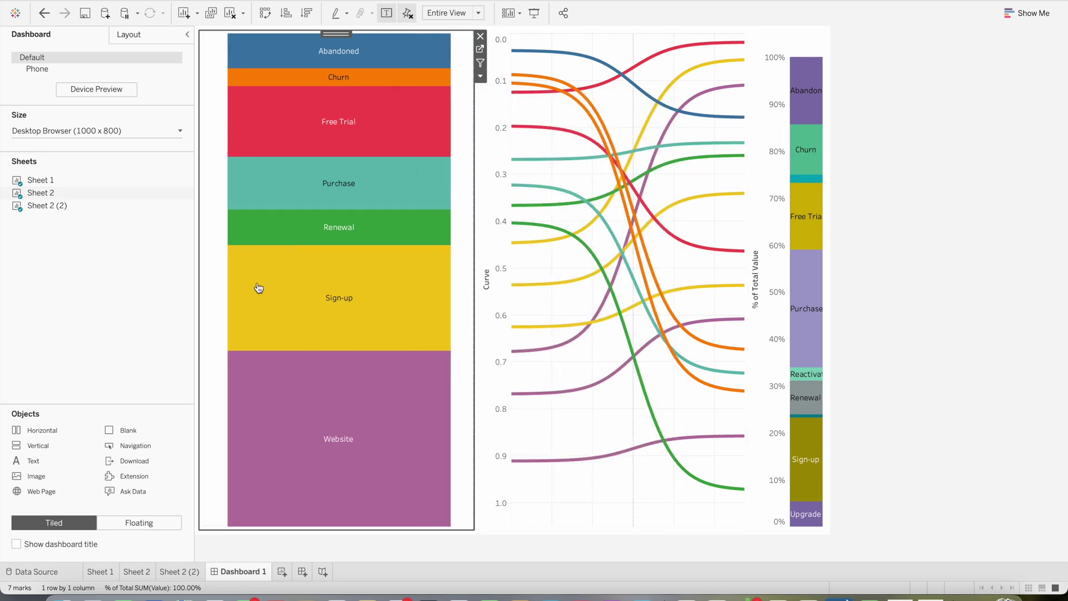
pyautogui.rightClick(490, 203)
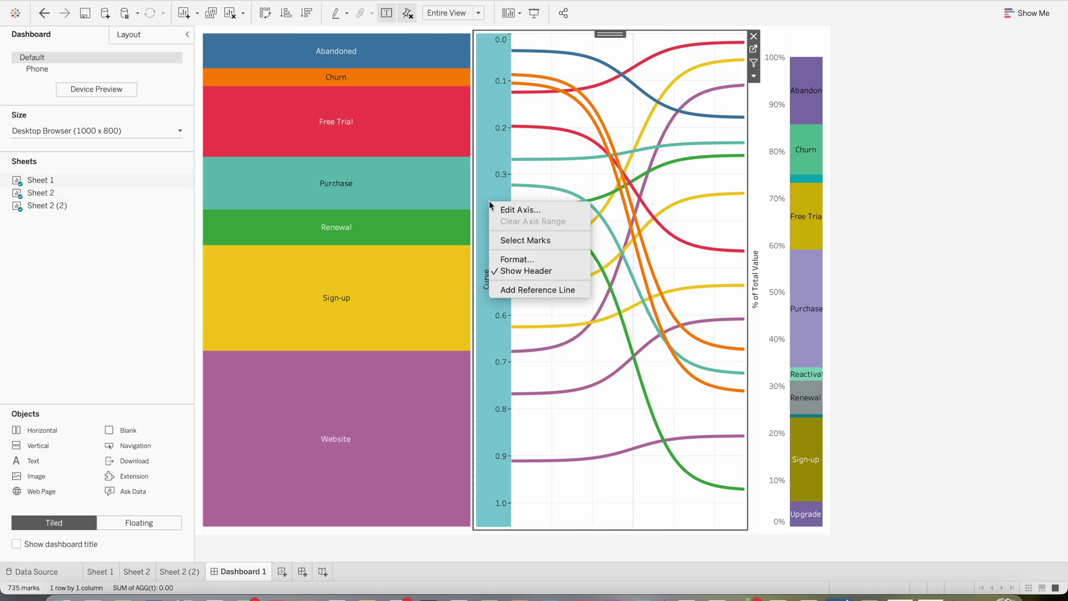
pyautogui.click(522, 272)
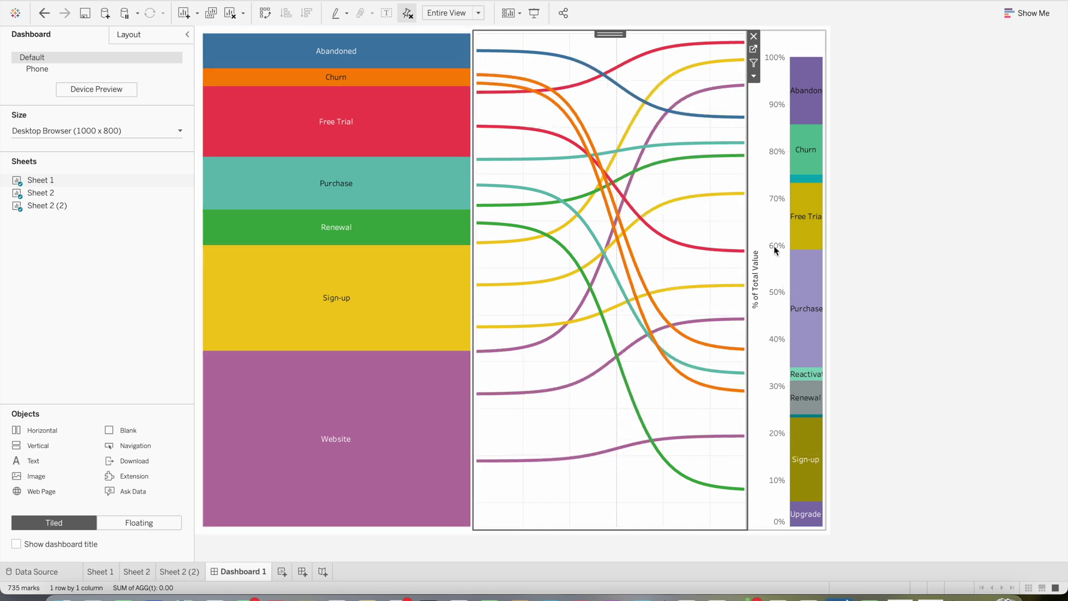
# Fix the % of Total Value axis of the Target bar to a range from 0 to 1.
pyautogui.rightClick(762, 132)
pyautogui.click(775, 141)
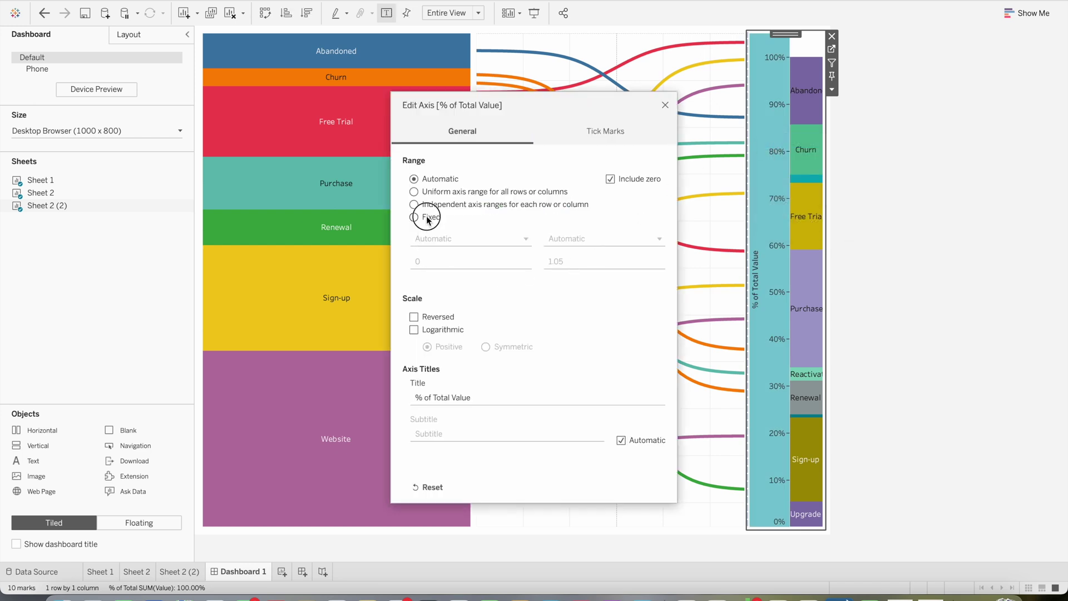
pyautogui.click(427, 217)
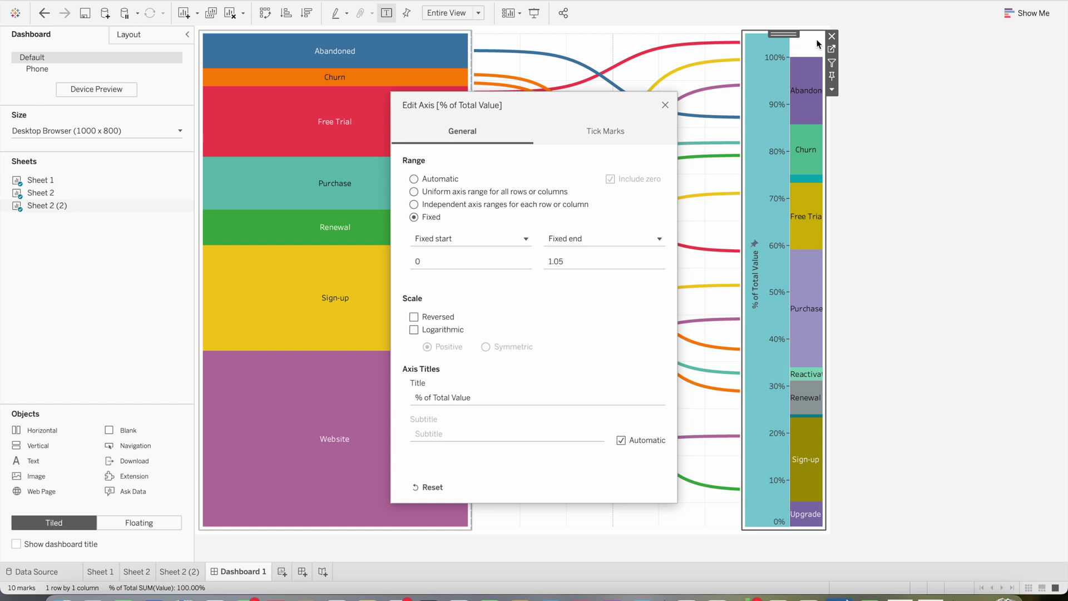
pyautogui.moveTo(556, 110); pyautogui.dragTo(420, 107)
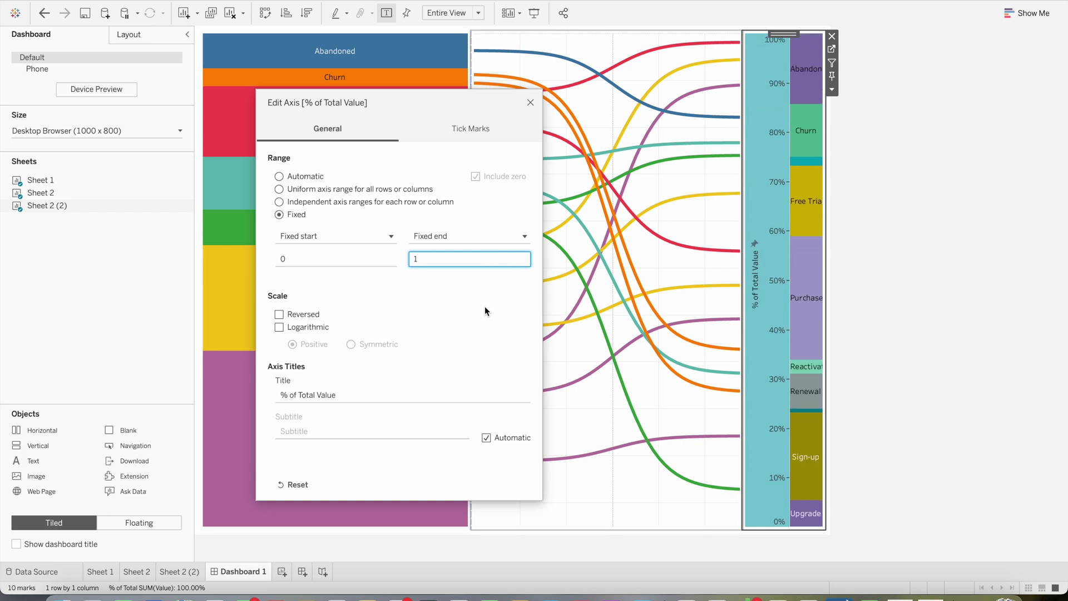
# Try reversing the scale of the Target bar's % of Total Value axis, and turn the reversal off again.
pyautogui.click(279, 314)
pyautogui.click(530, 103)
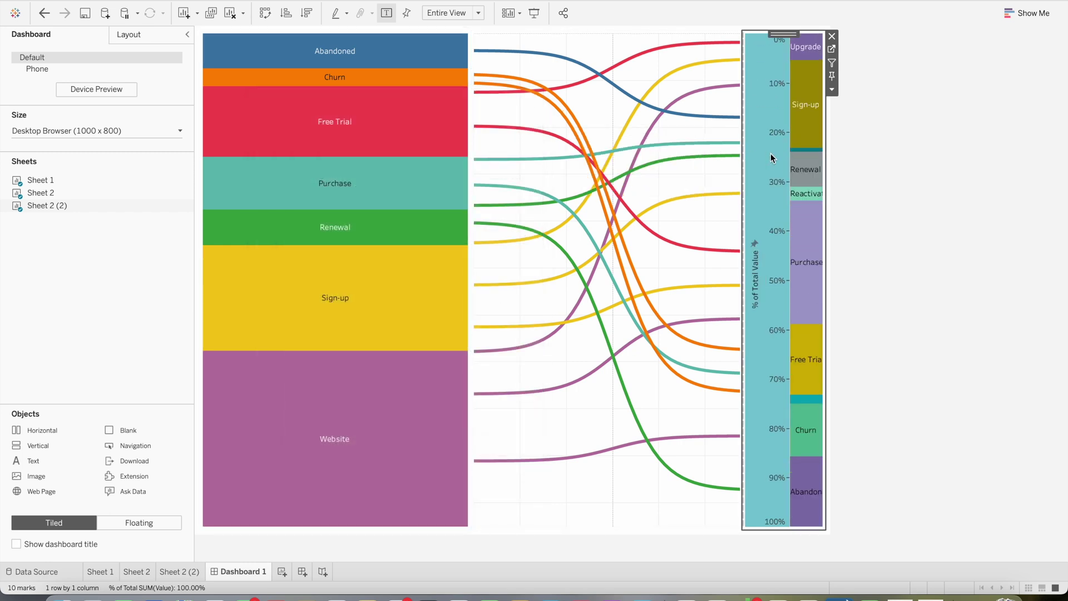
pyautogui.rightClick(759, 132)
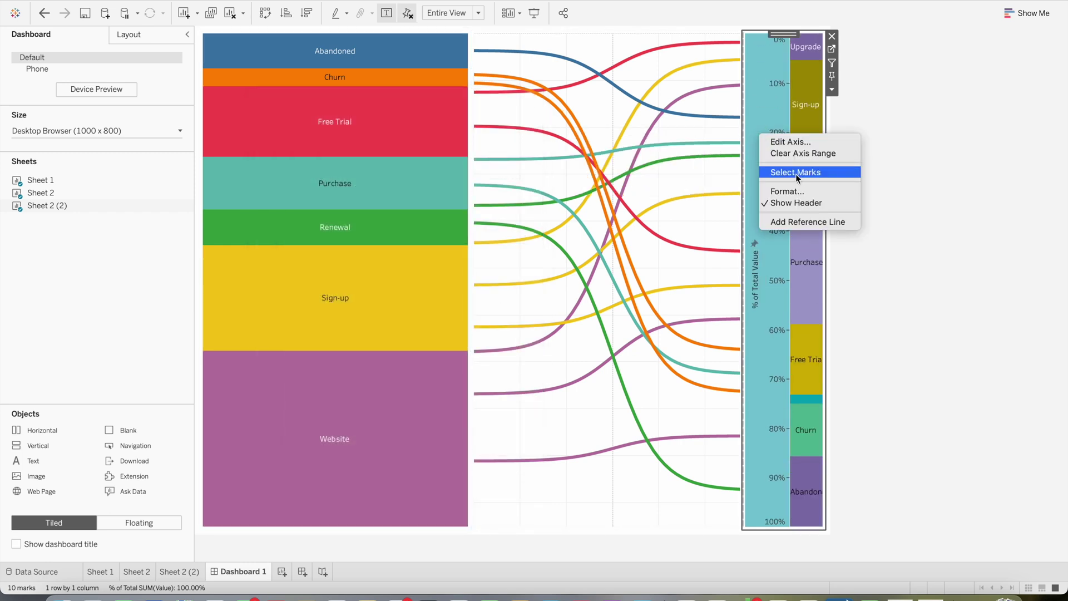
pyautogui.click(925, 190)
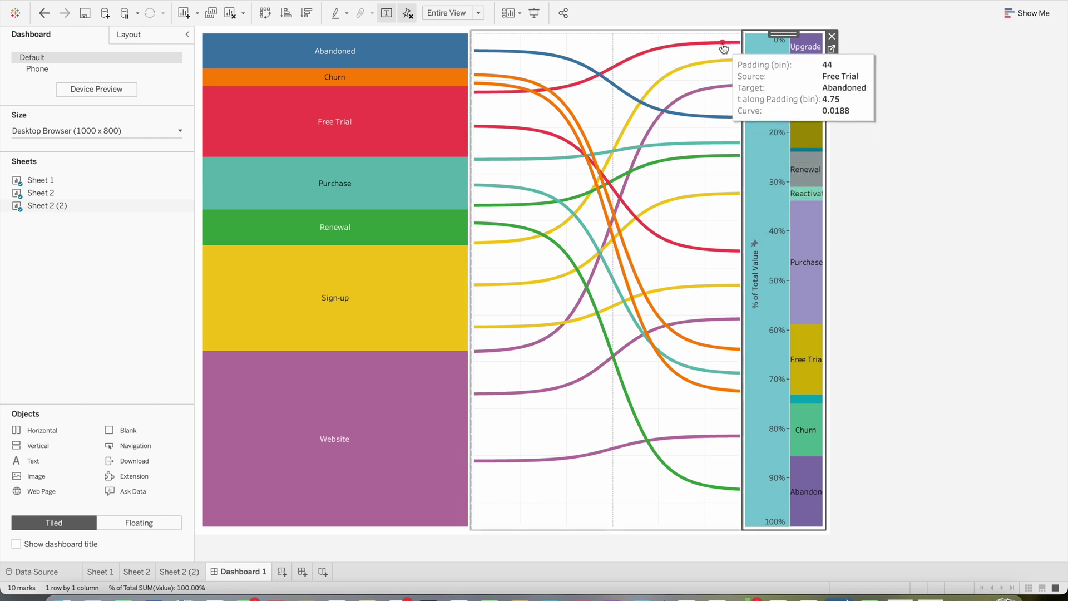
pyautogui.rightClick(768, 156)
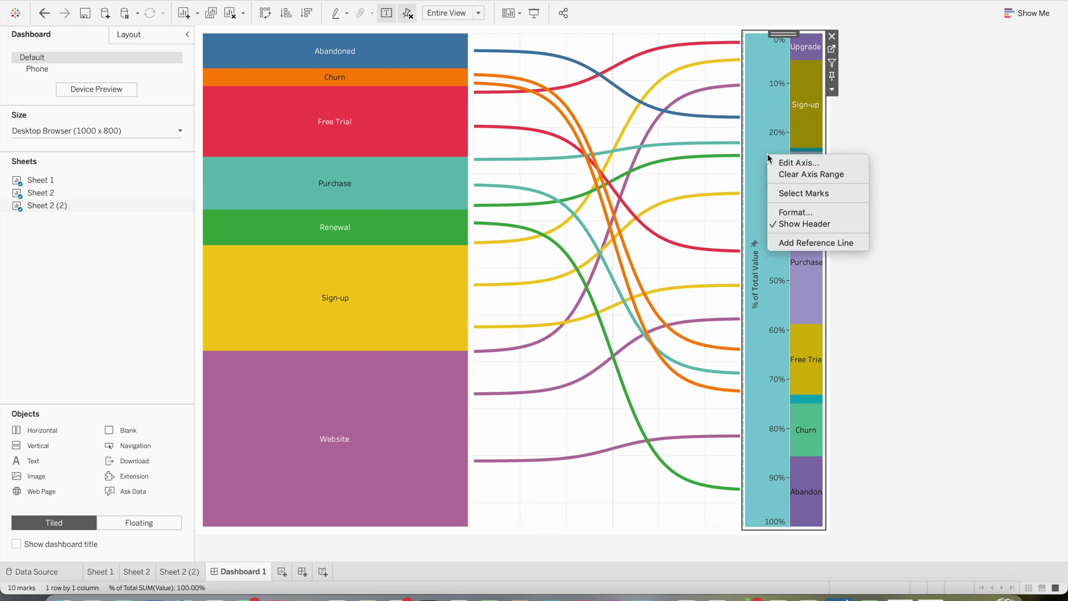
pyautogui.click(797, 165)
pyautogui.click(413, 321)
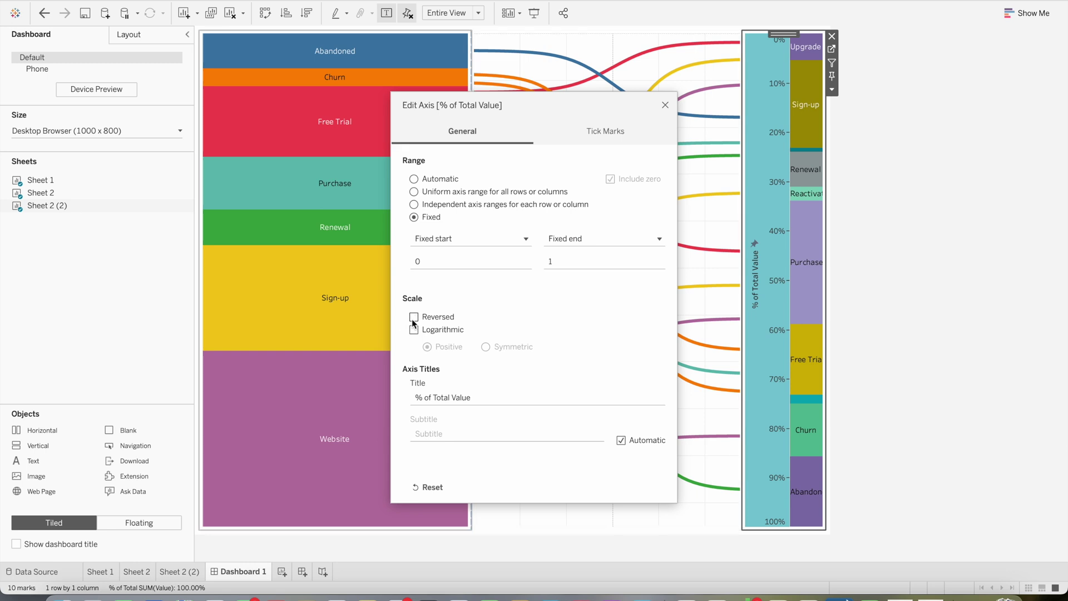
pyautogui.click(666, 106)
# Hide the Target bar's % of Total Value axis header, and resize the dashboard sheets to narrow the Source bar and widen the curves and Target bar.
pyautogui.rightClick(760, 149)
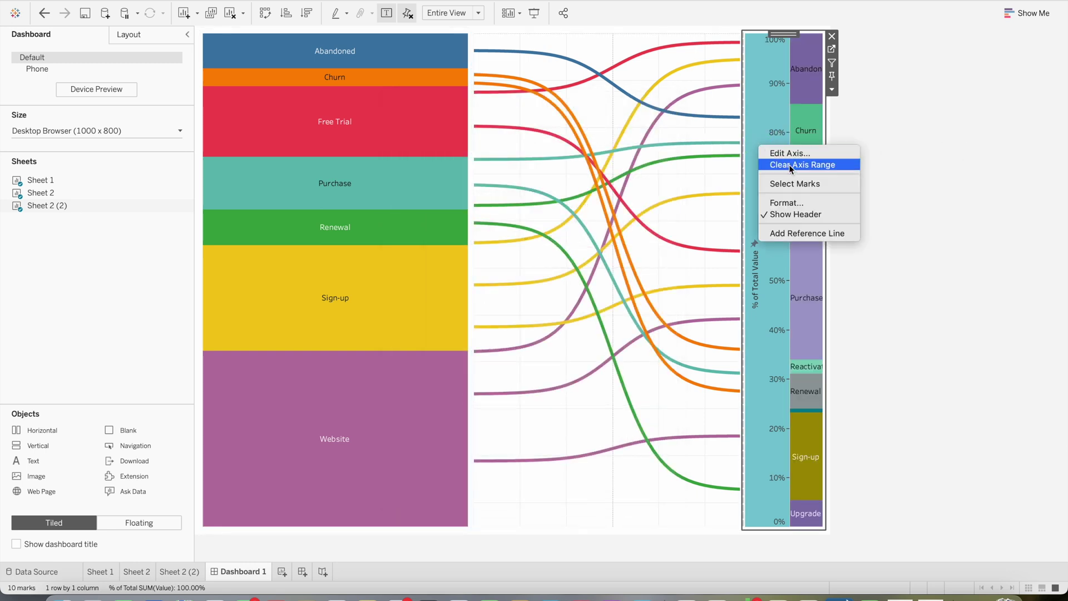
pyautogui.click(802, 214)
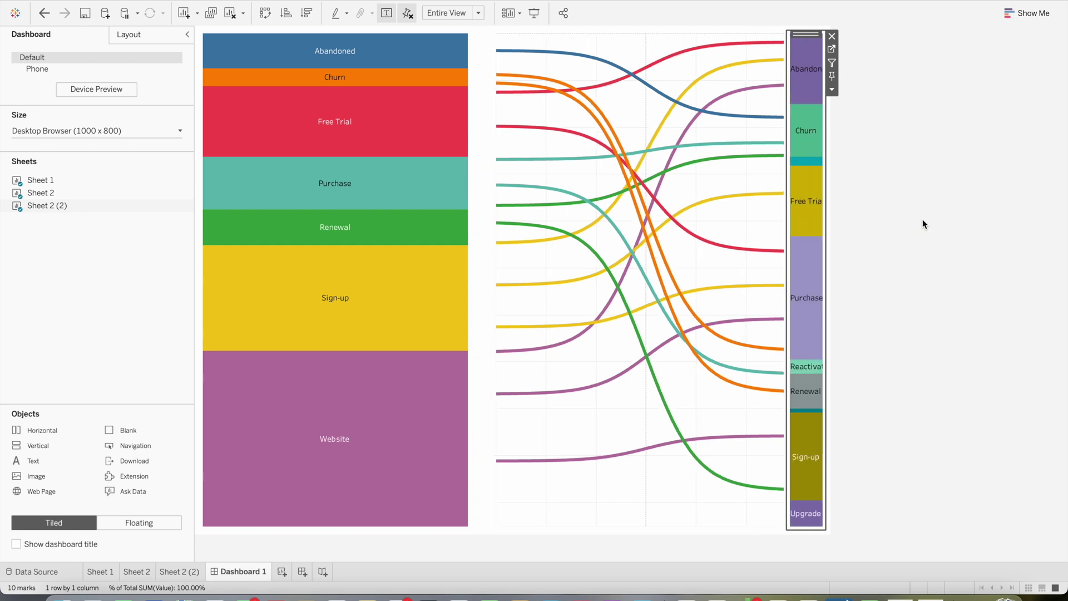
pyautogui.moveTo(786, 201); pyautogui.dragTo(744, 201)
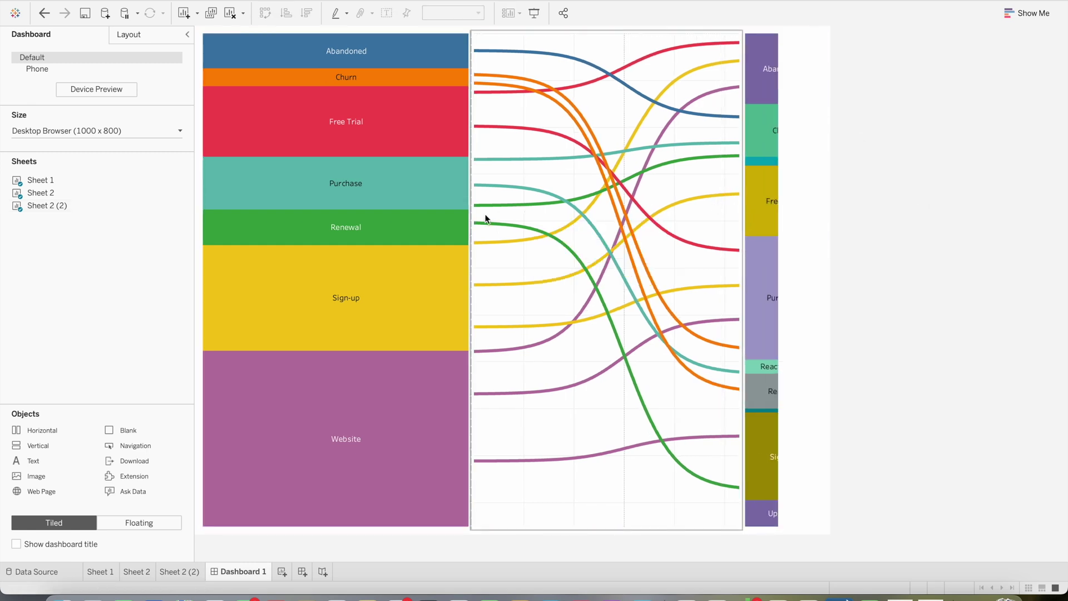
pyautogui.moveTo(471, 209); pyautogui.dragTo(352, 209)
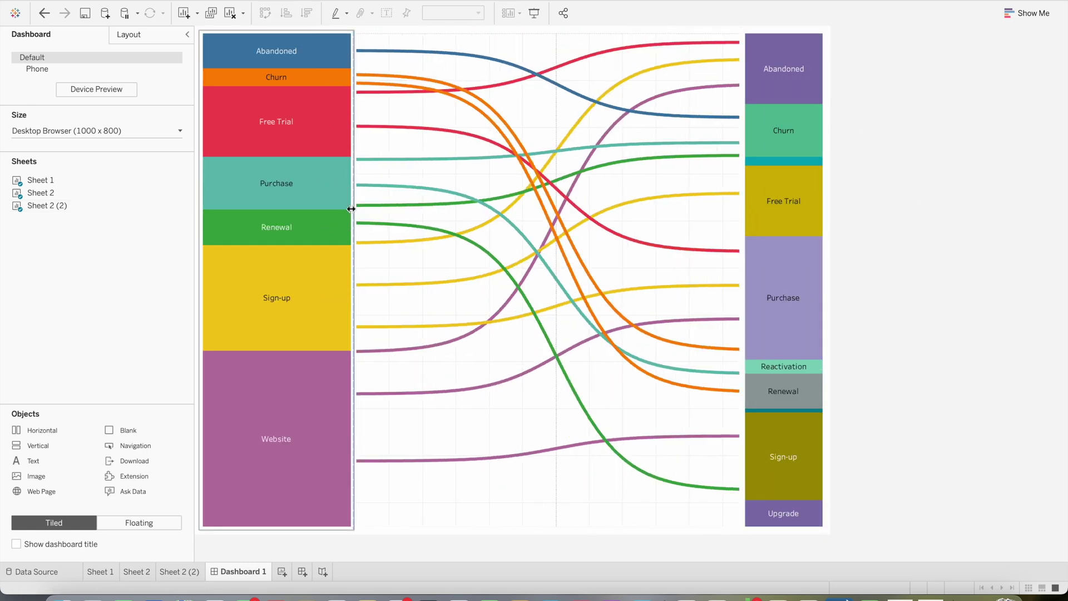
pyautogui.moveTo(351, 208); pyautogui.dragTo(332, 208)
pyautogui.moveTo(742, 212); pyautogui.dragTo(710, 212)
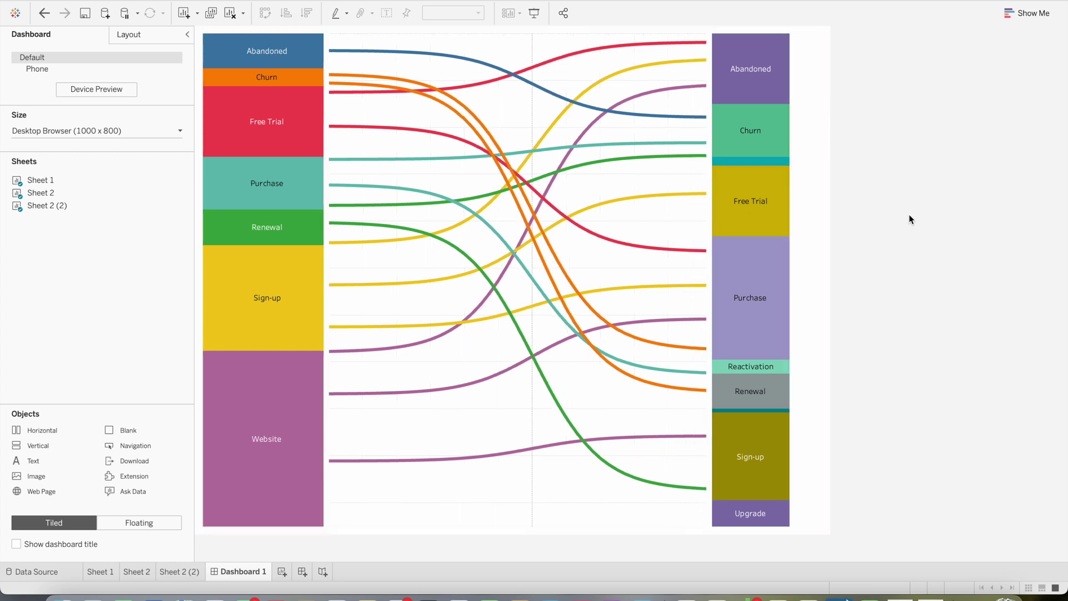
# Open Sheet 1 from the dashboard's curve chart and assign the size field to the Size property of its line marks.
pyautogui.moveTo(284, 50)
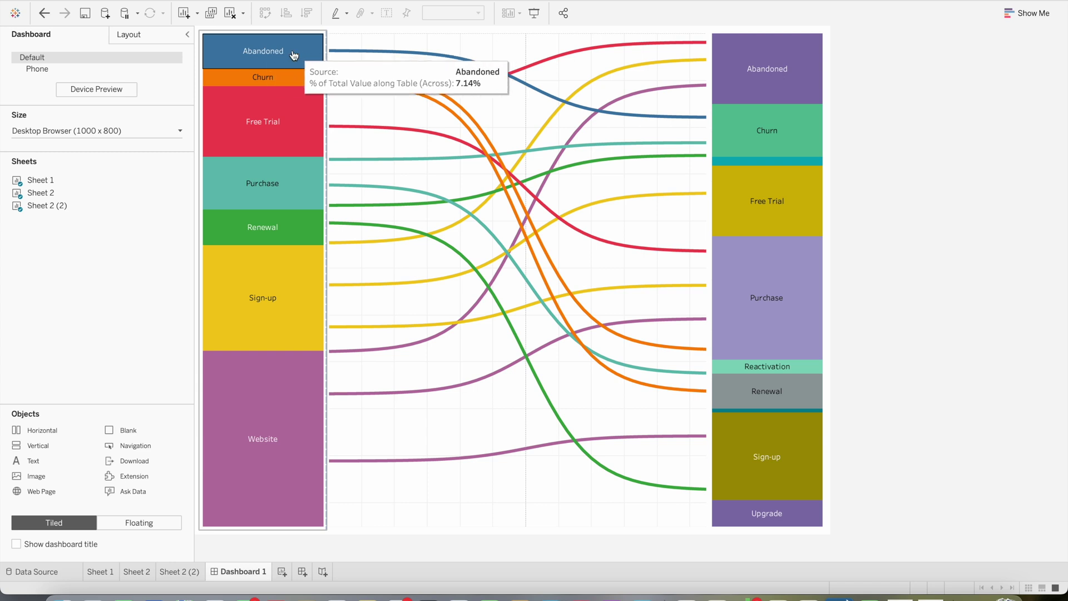
pyautogui.moveTo(362, 52)
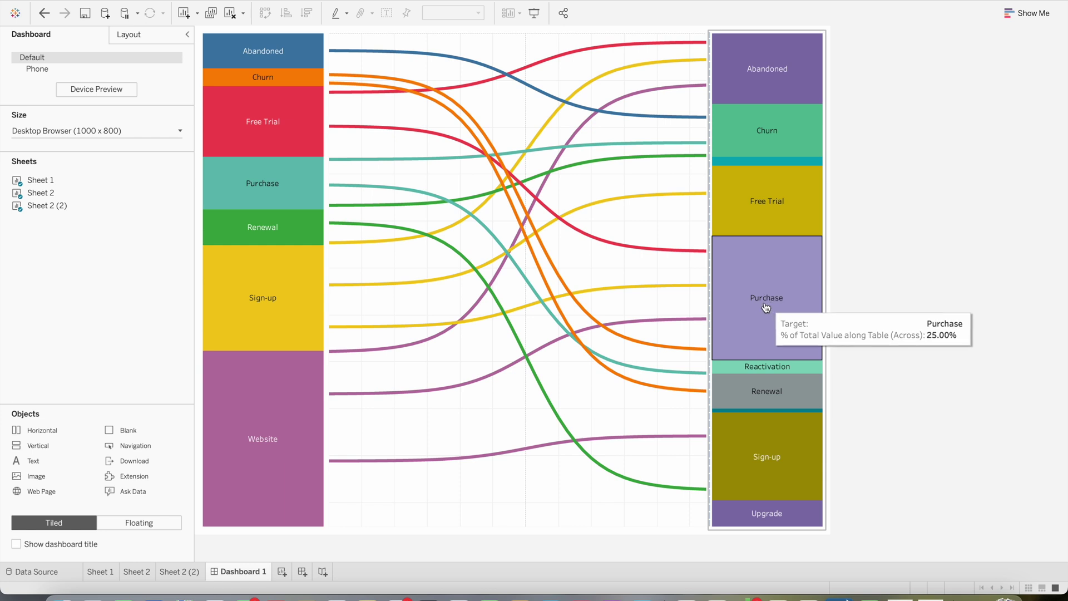
pyautogui.click(522, 503)
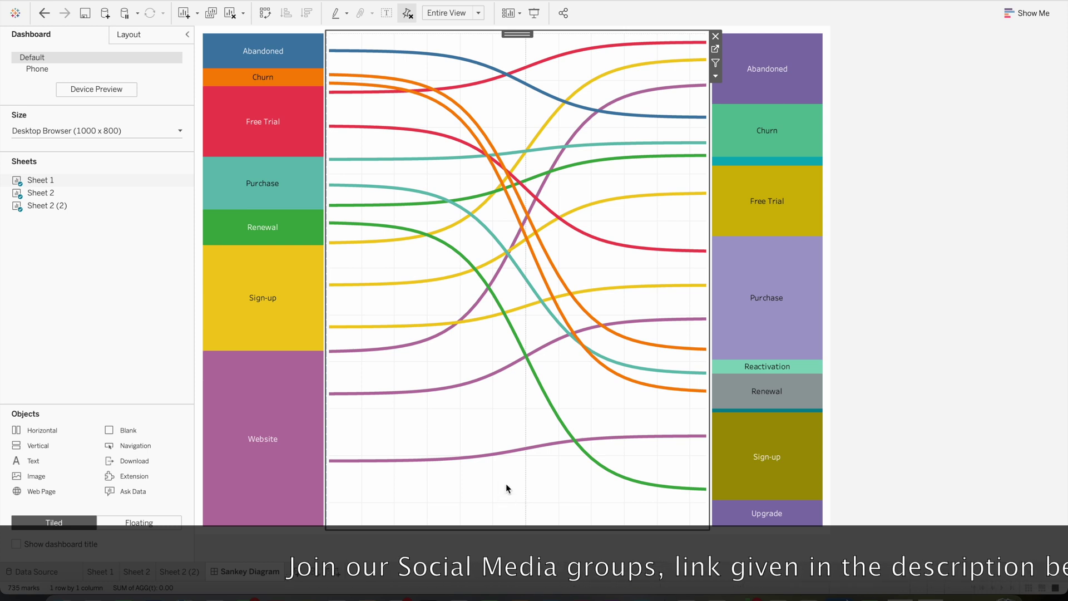
pyautogui.click(716, 50)
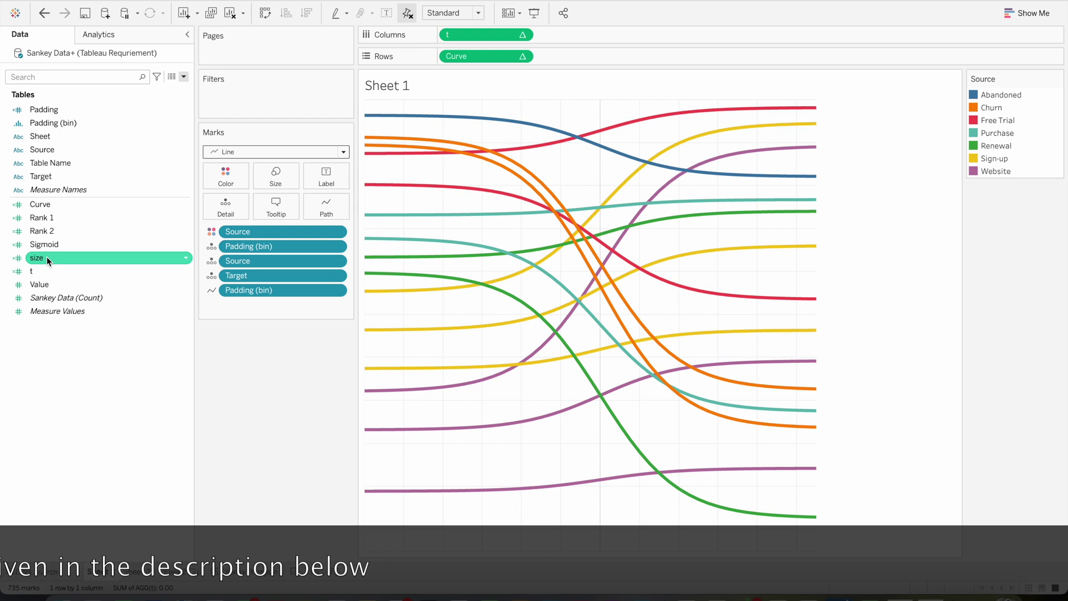
pyautogui.moveTo(48, 260); pyautogui.dragTo(273, 180)
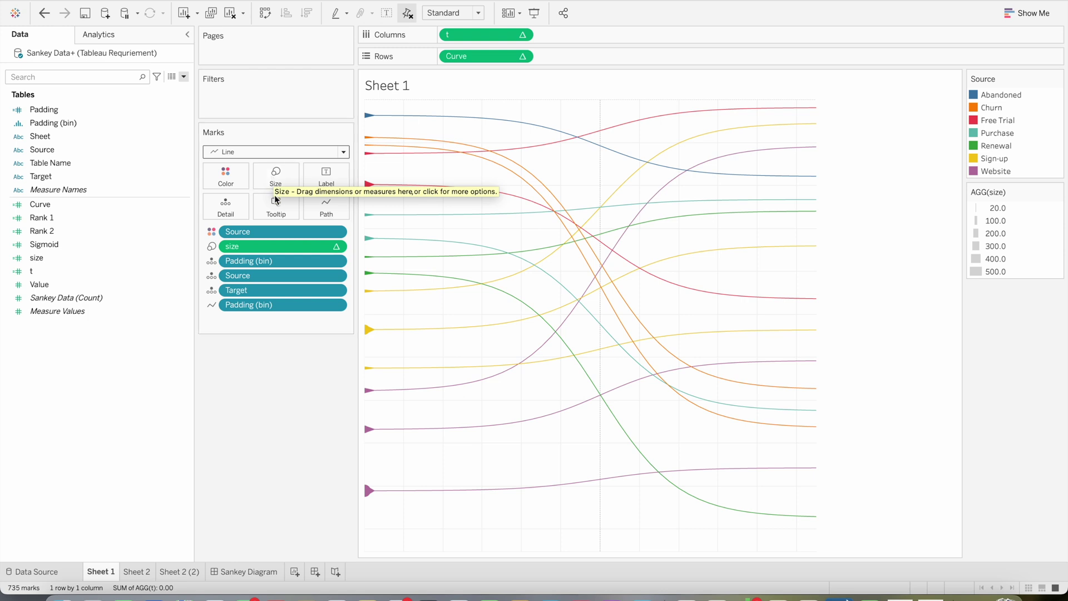
# Set the size table calculation to compute using specific dimensions with only Padding (bin) included.
pyautogui.rightClick(262, 246)
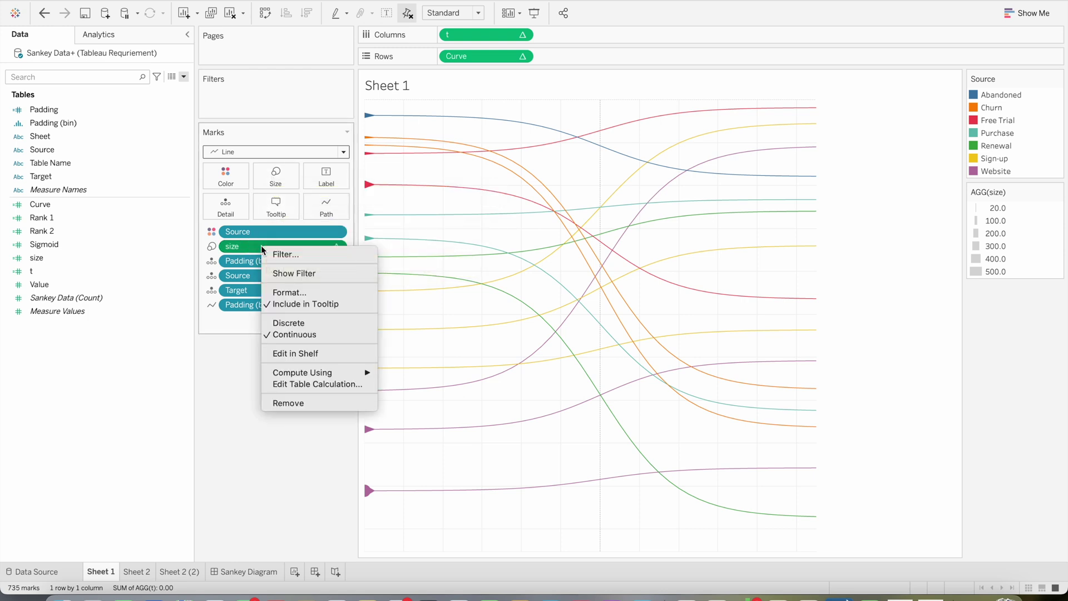
pyautogui.click(308, 385)
pyautogui.click(584, 250)
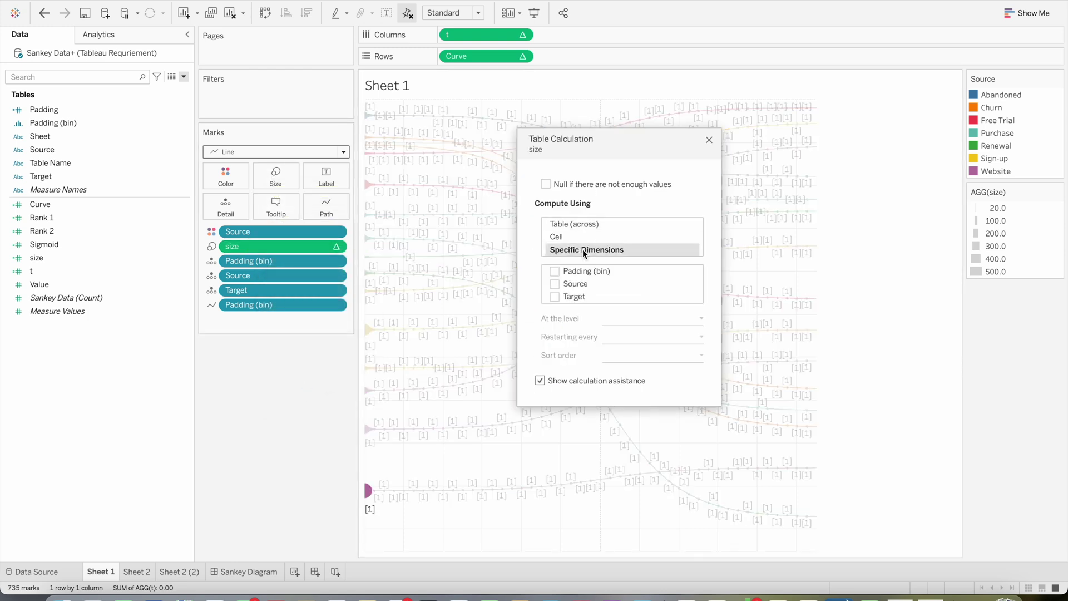
pyautogui.click(555, 272)
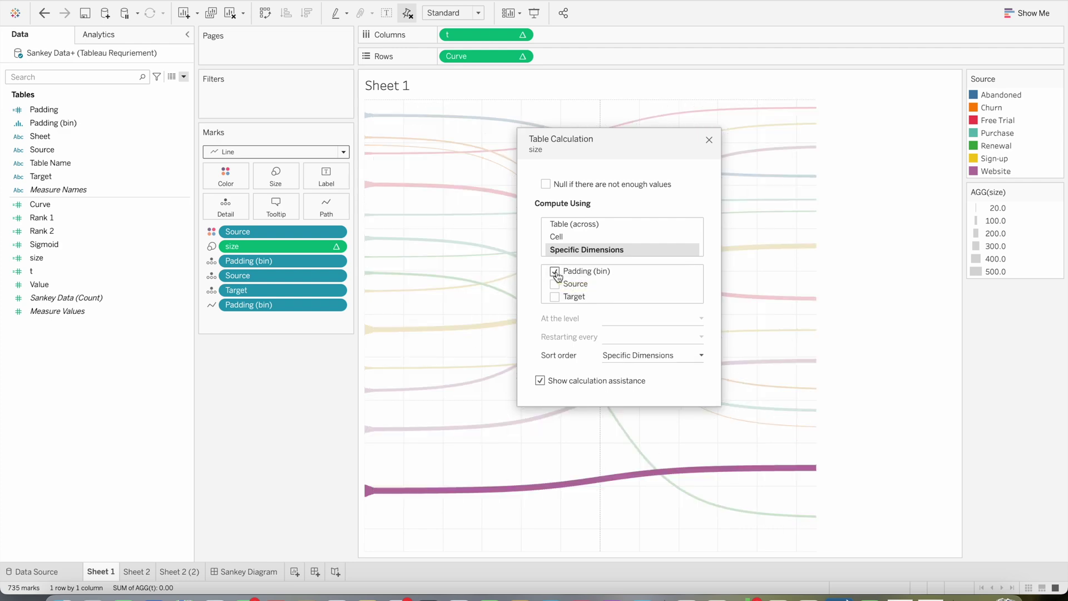
pyautogui.click(710, 141)
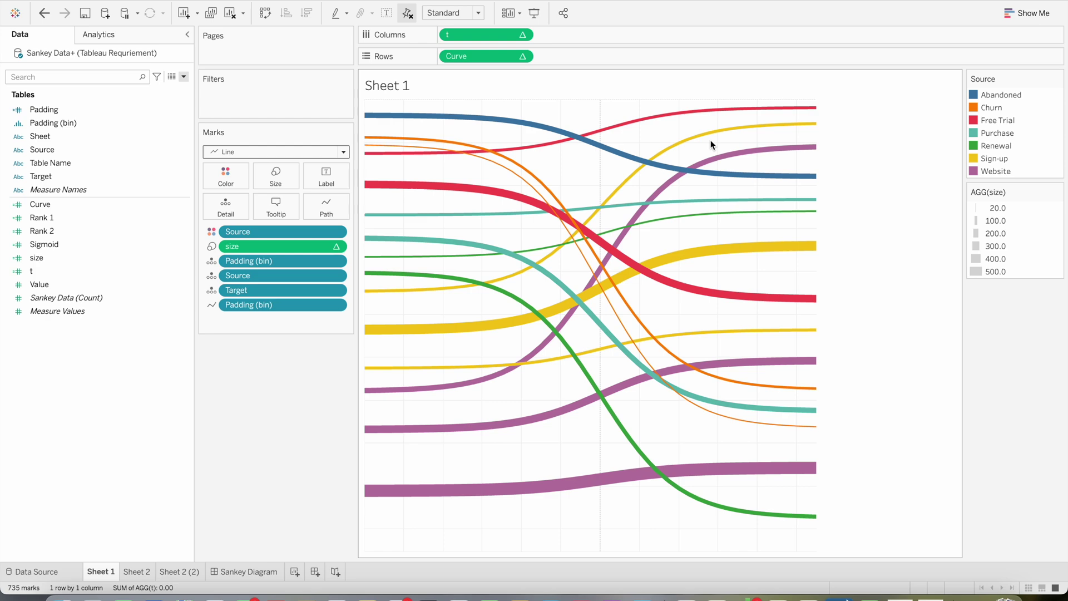